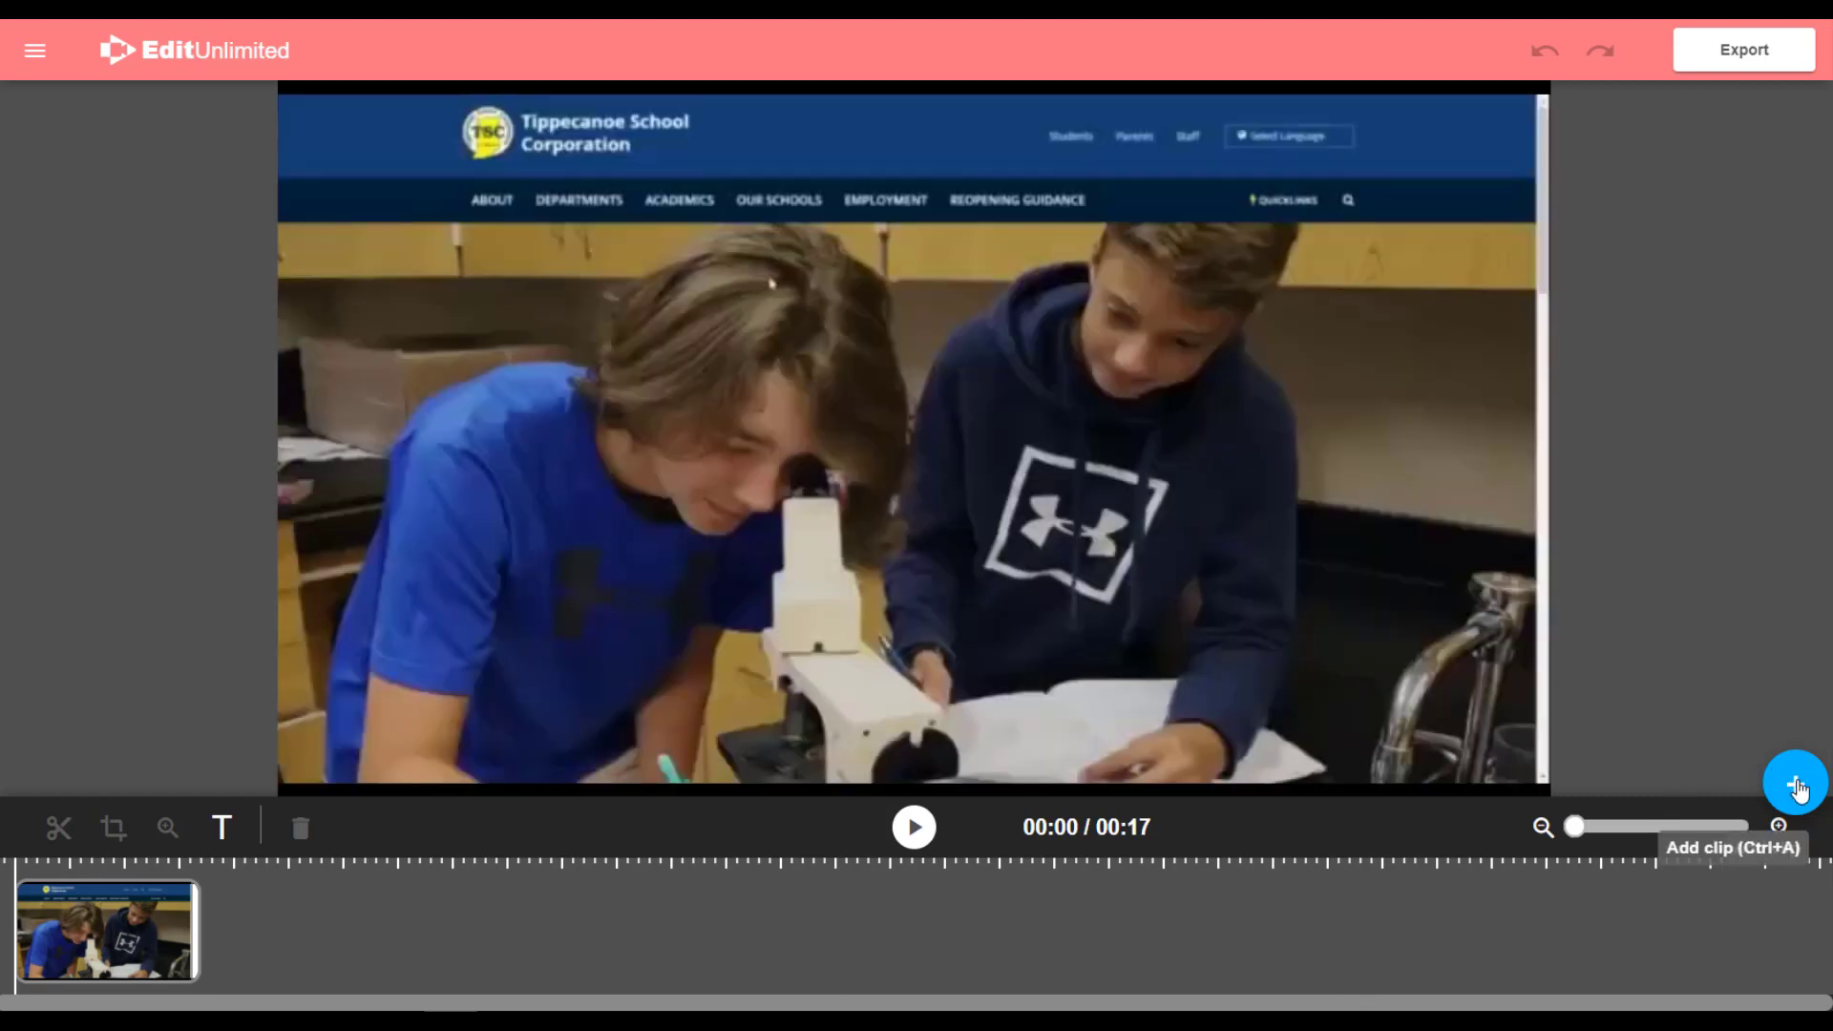
# Step: Import the video "Google Drive - Google Slides.webm" from Google Drive as a new clip in the timeline
pyautogui.click(1796, 785)
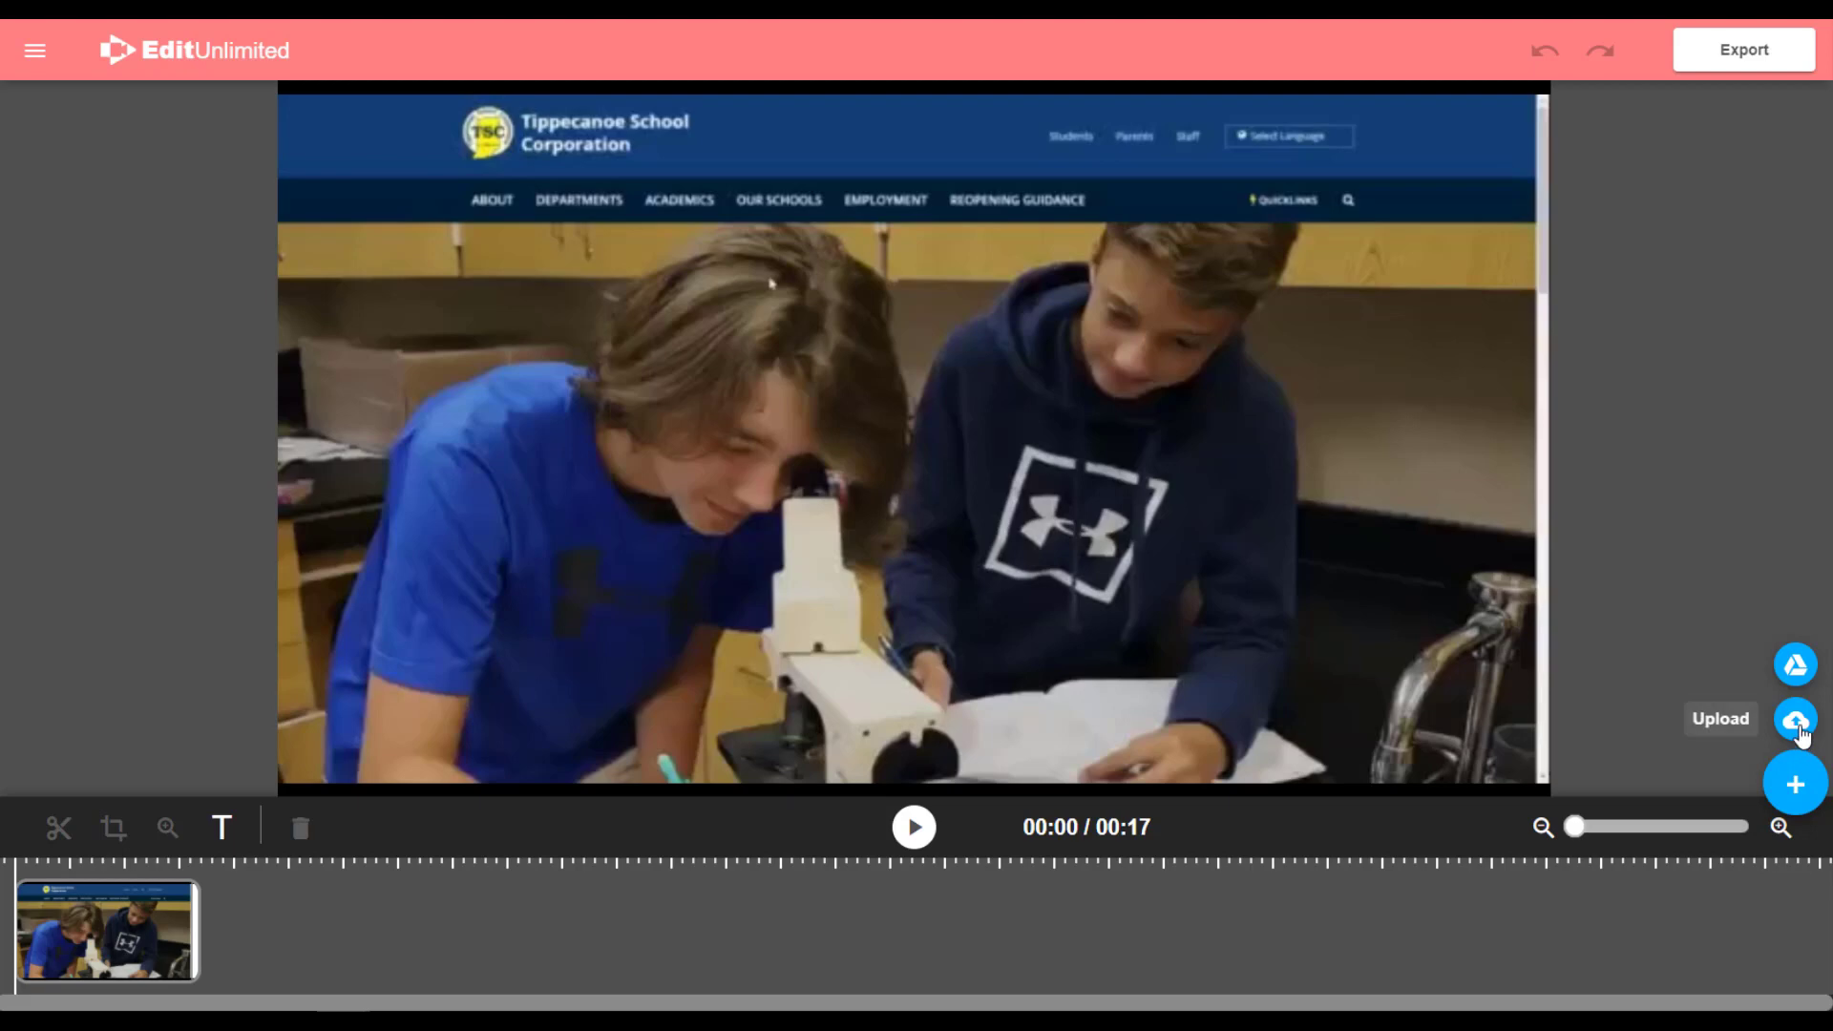
pyautogui.click(1793, 668)
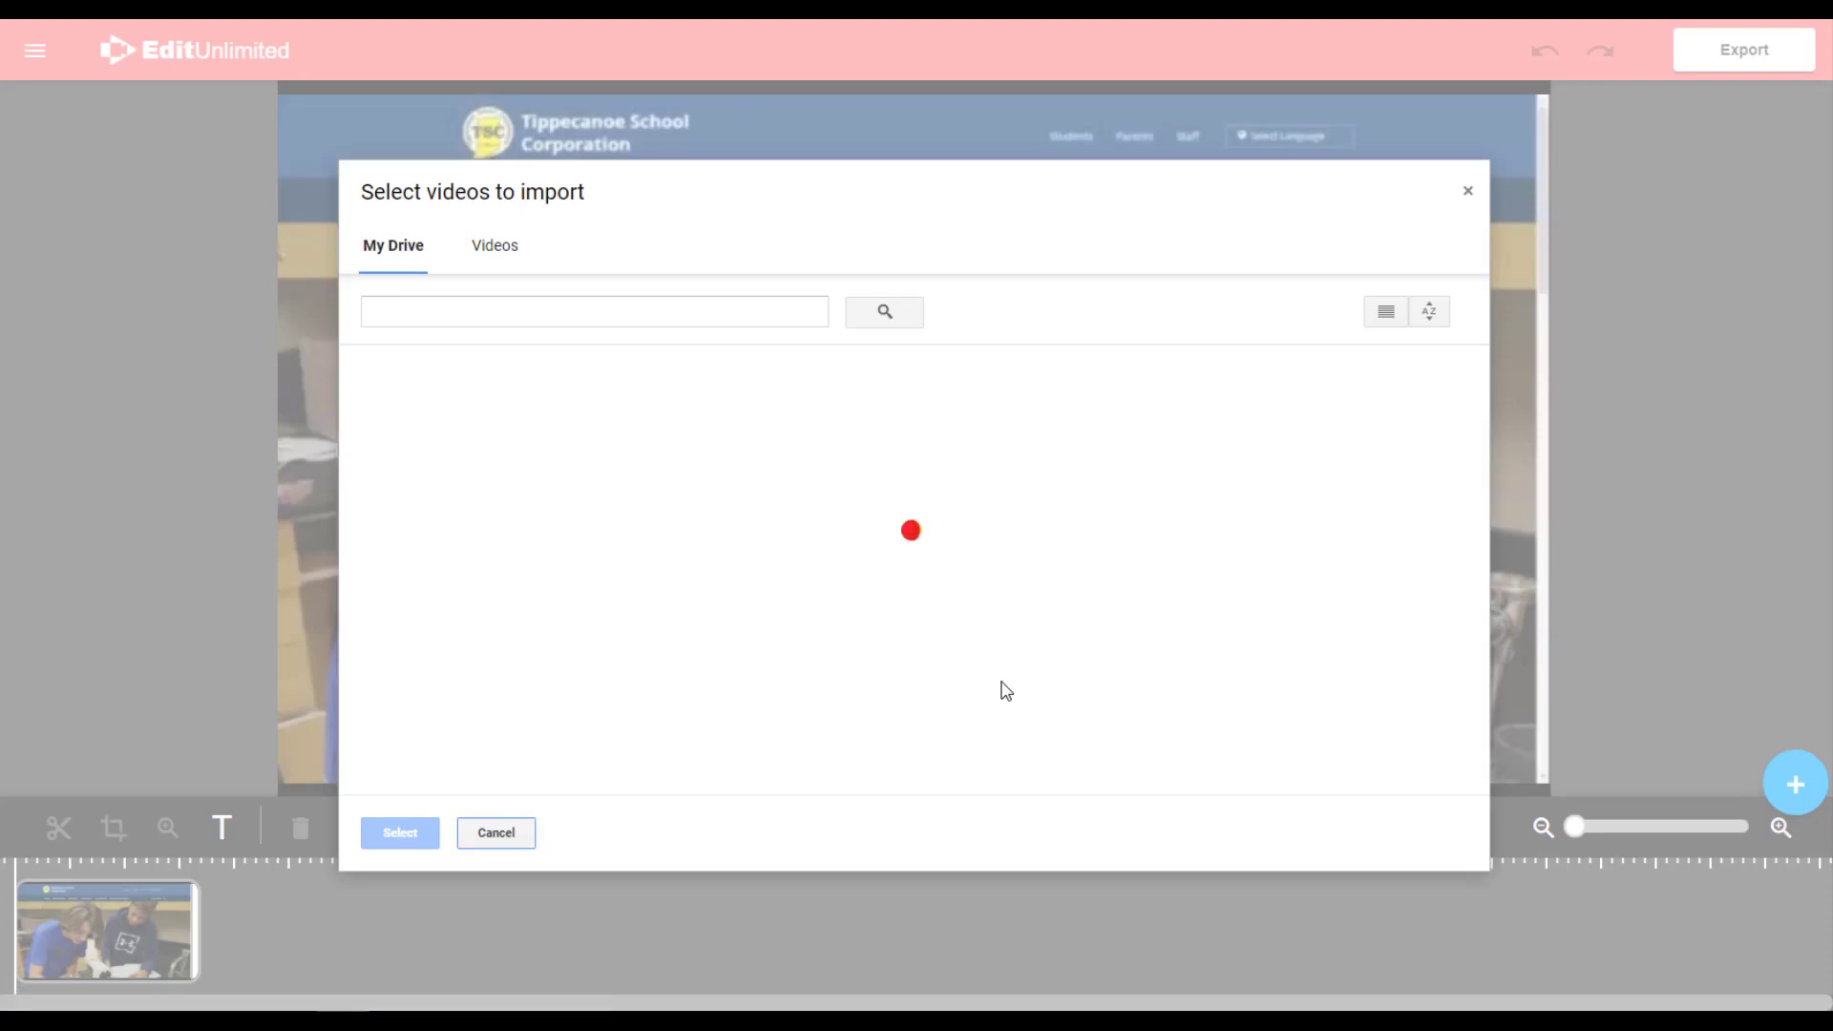
pyautogui.click(490, 247)
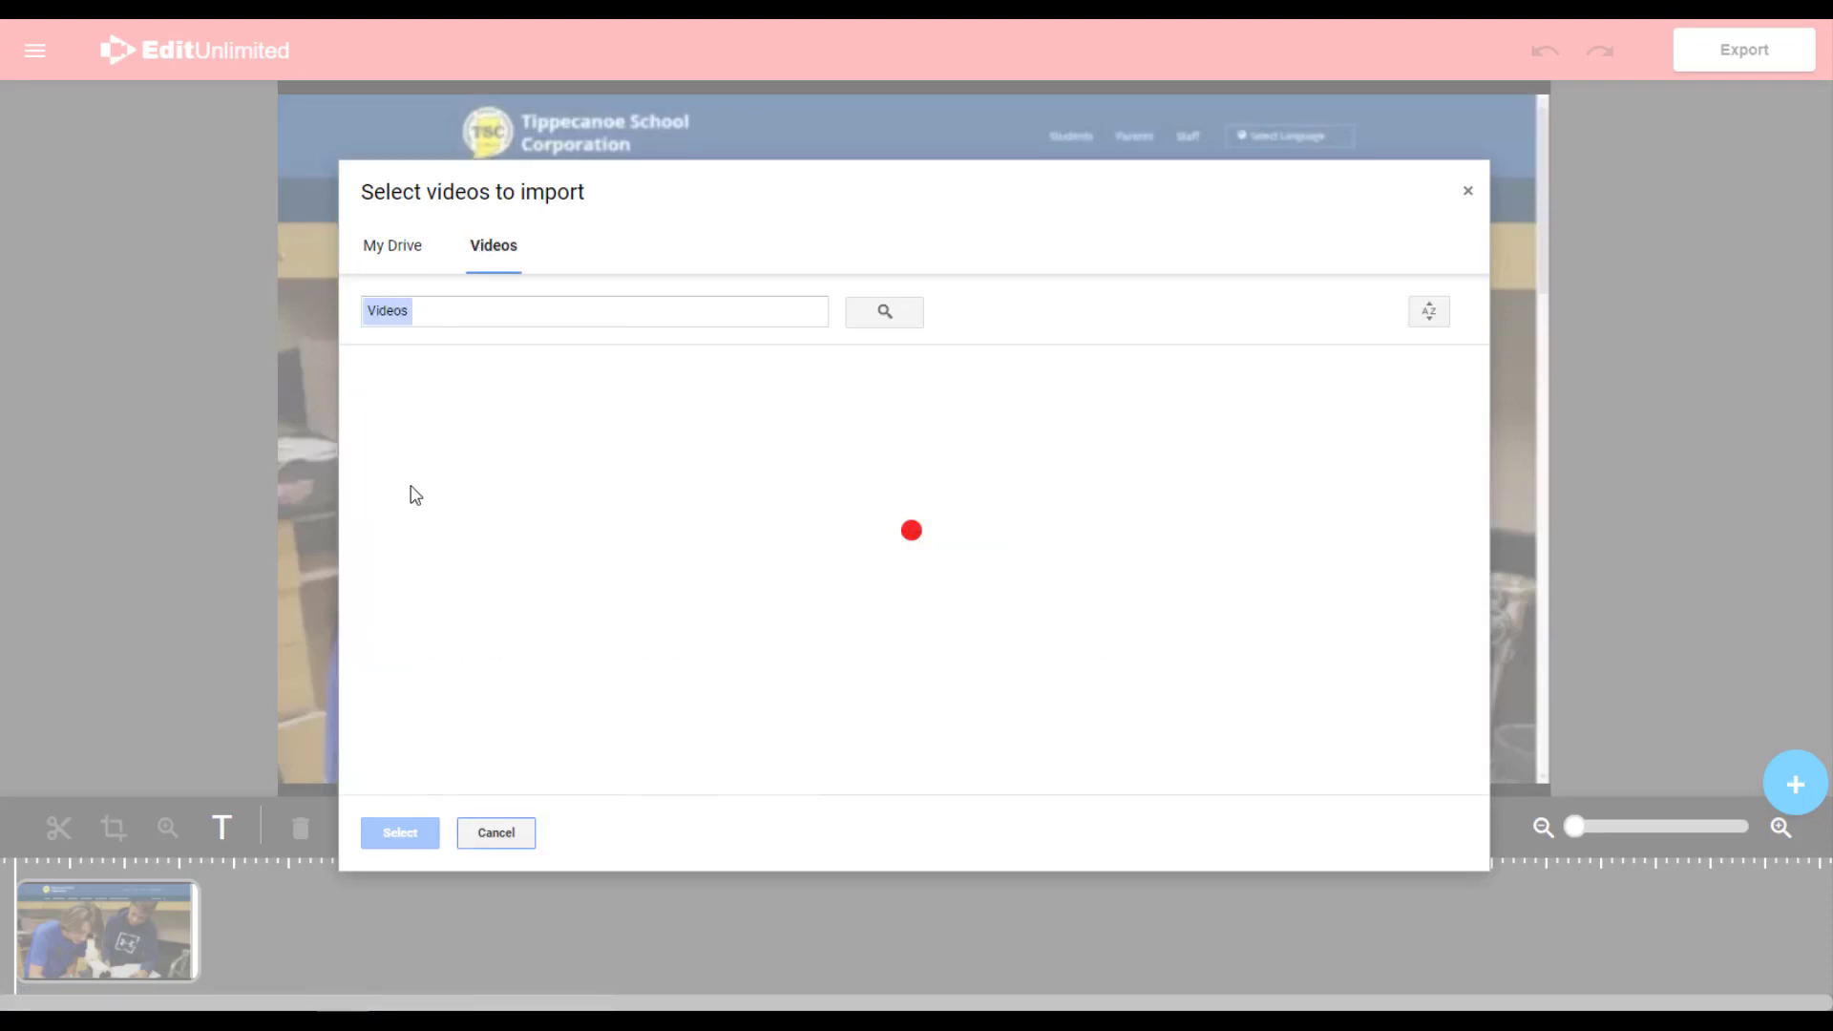
pyautogui.click(515, 523)
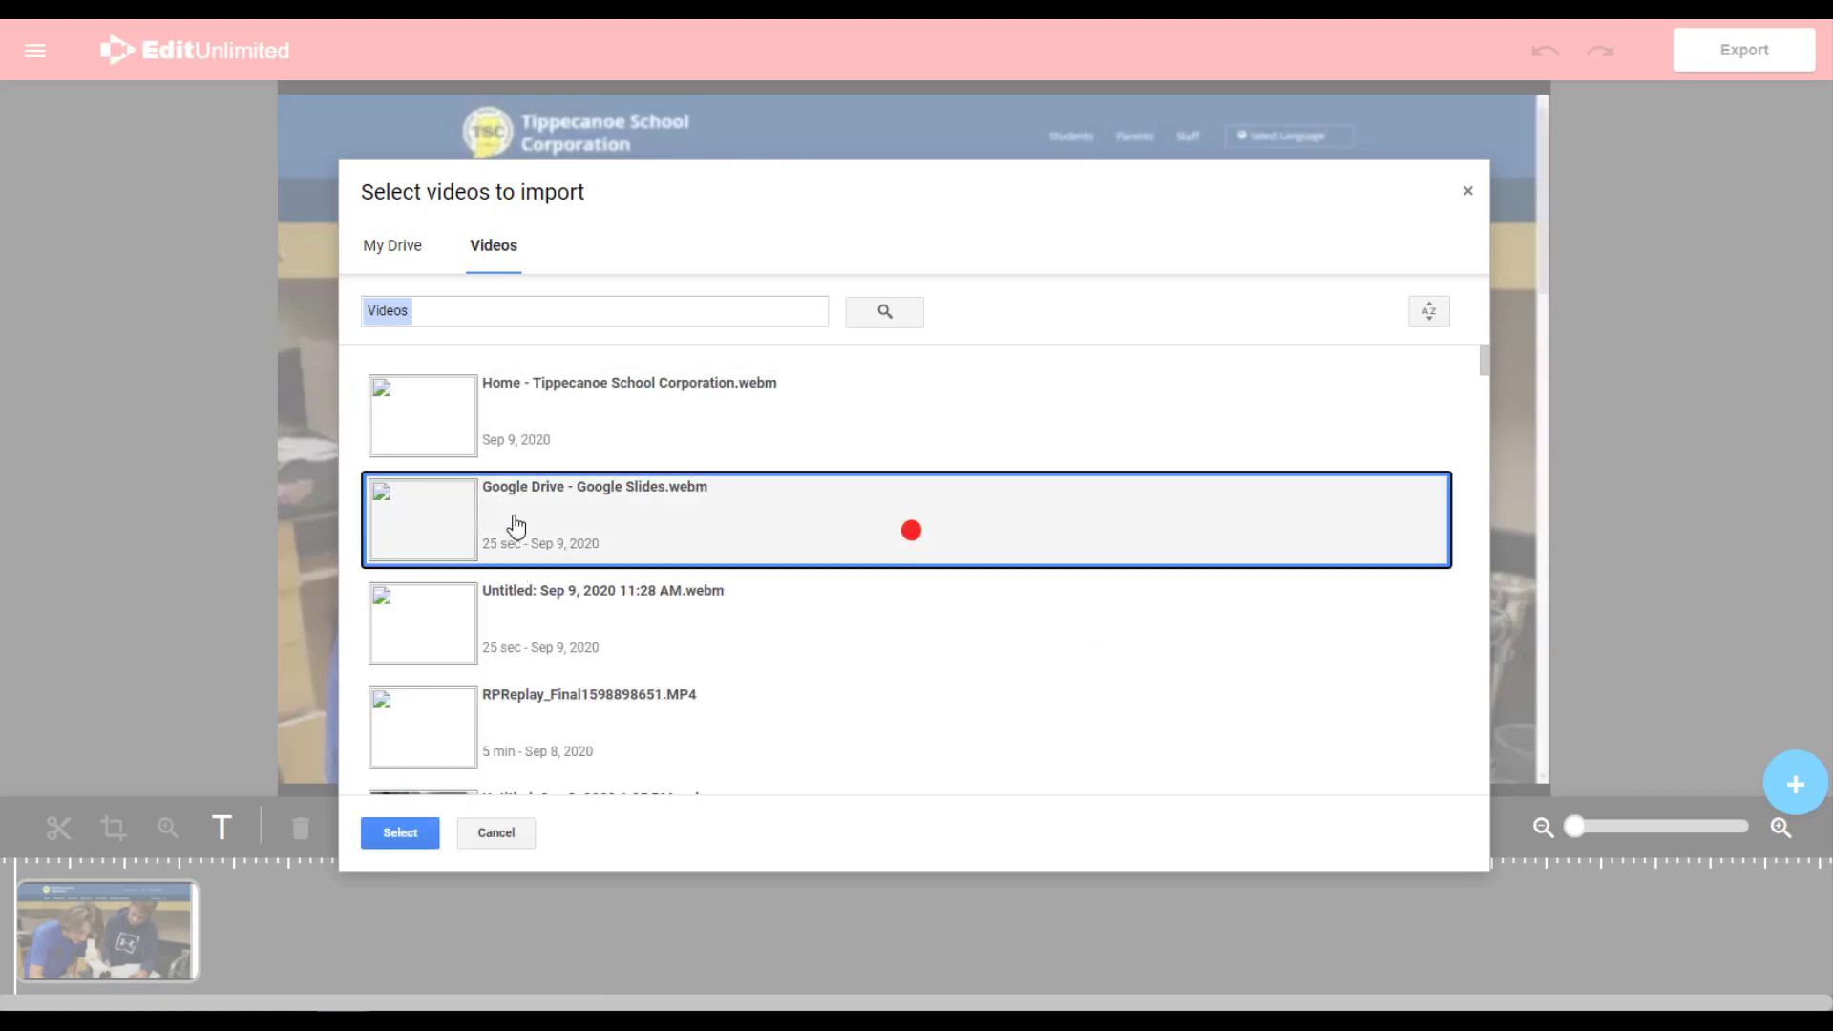
pyautogui.click(400, 836)
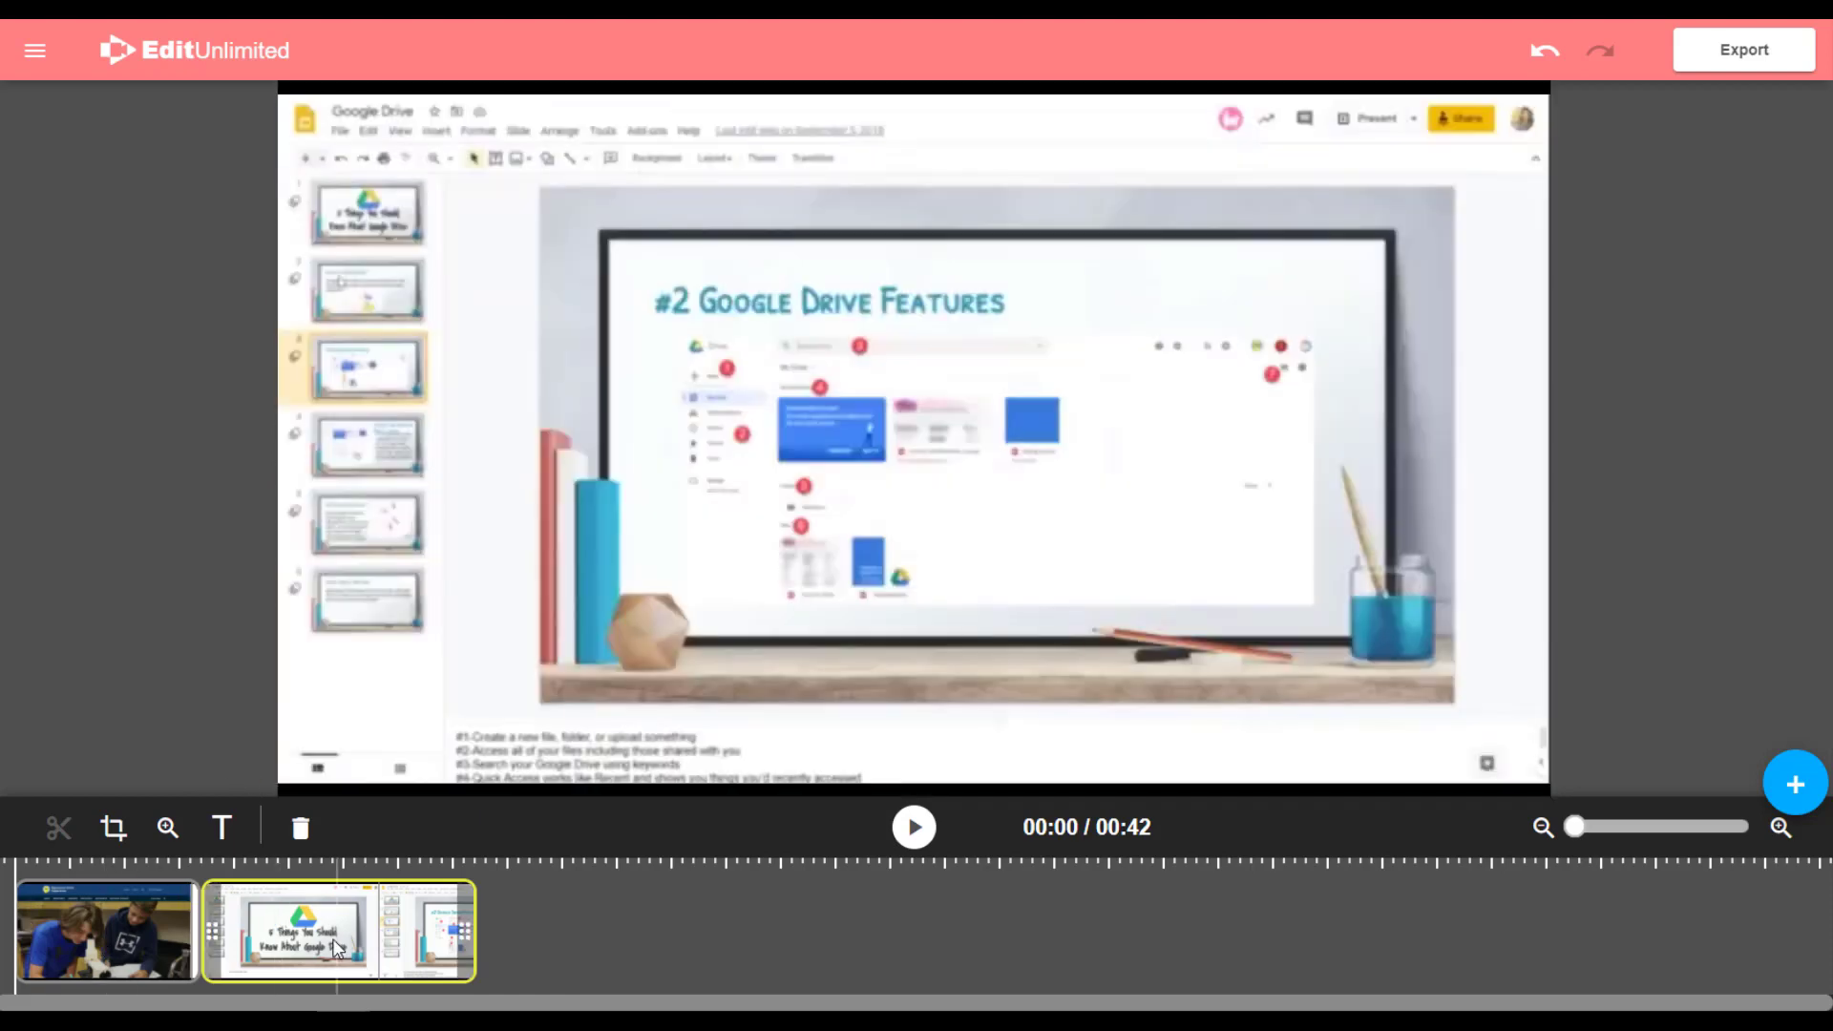
# Step: Split the Google Slides clip at 00:29 and move its first part to the start of the timeline
pyautogui.click(331, 938)
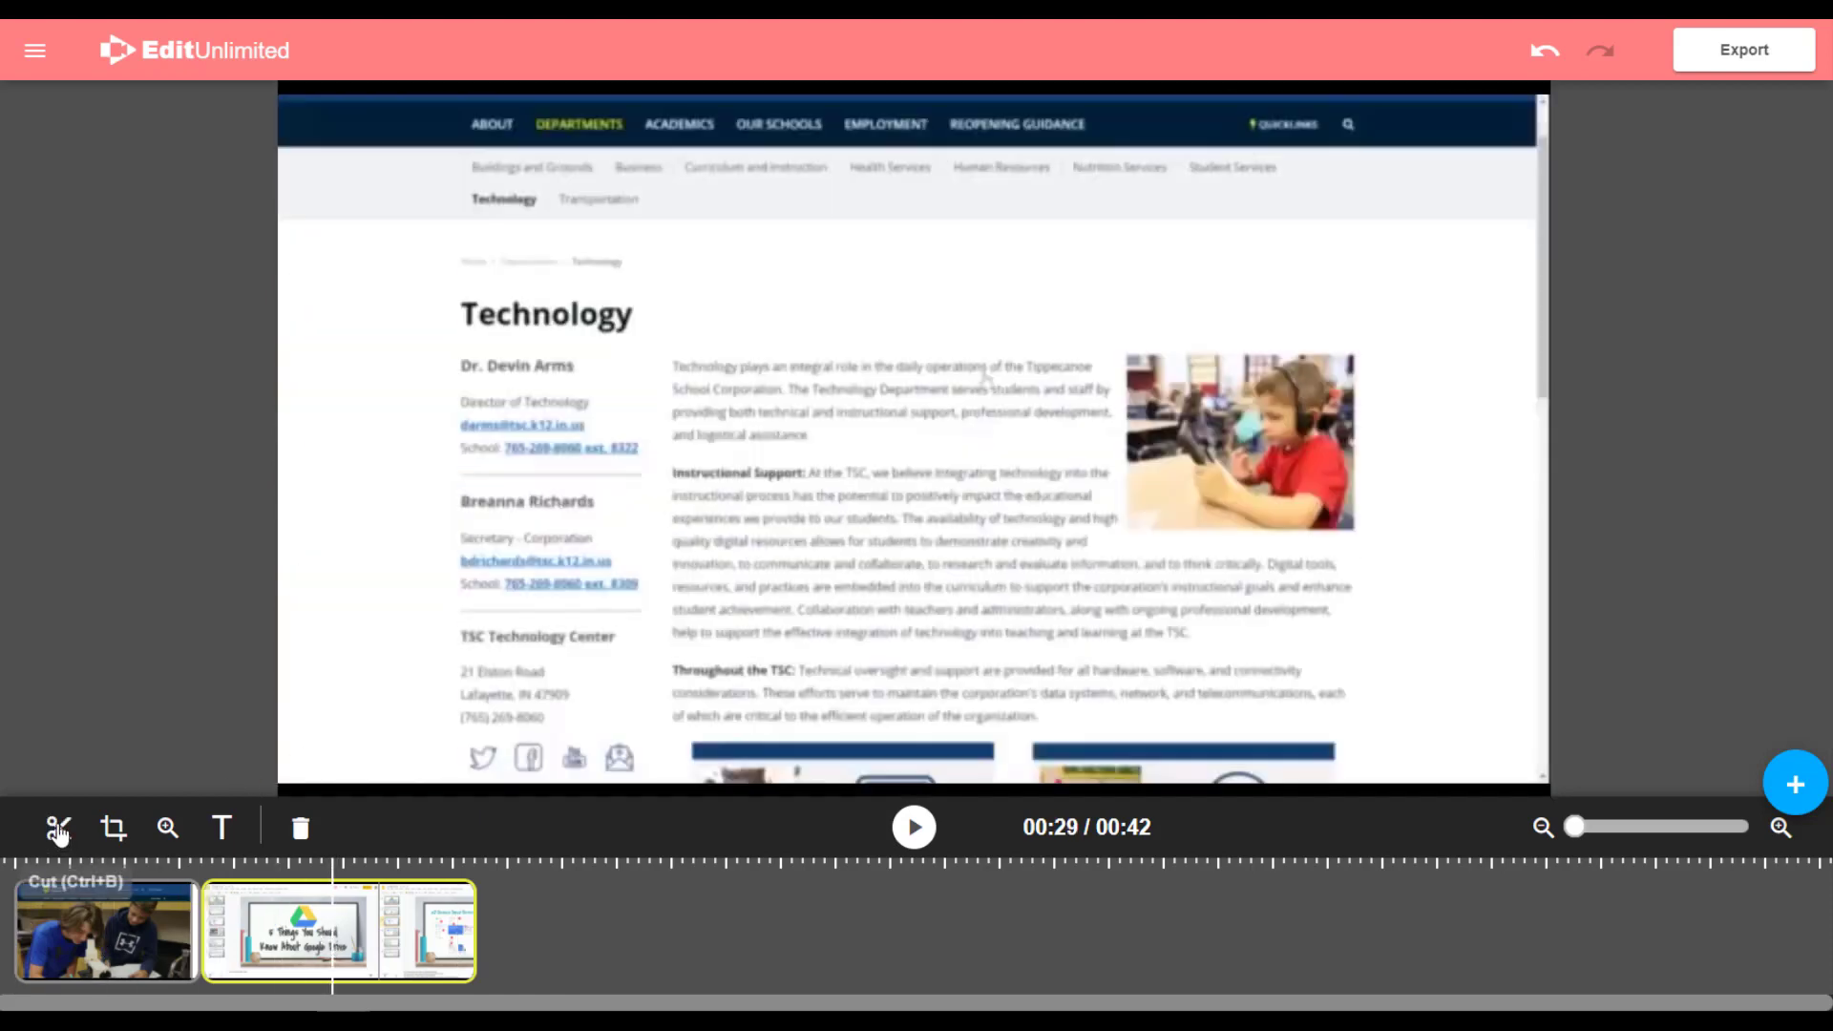
pyautogui.click(58, 827)
pyautogui.moveTo(66, 931); pyautogui.dragTo(237, 926)
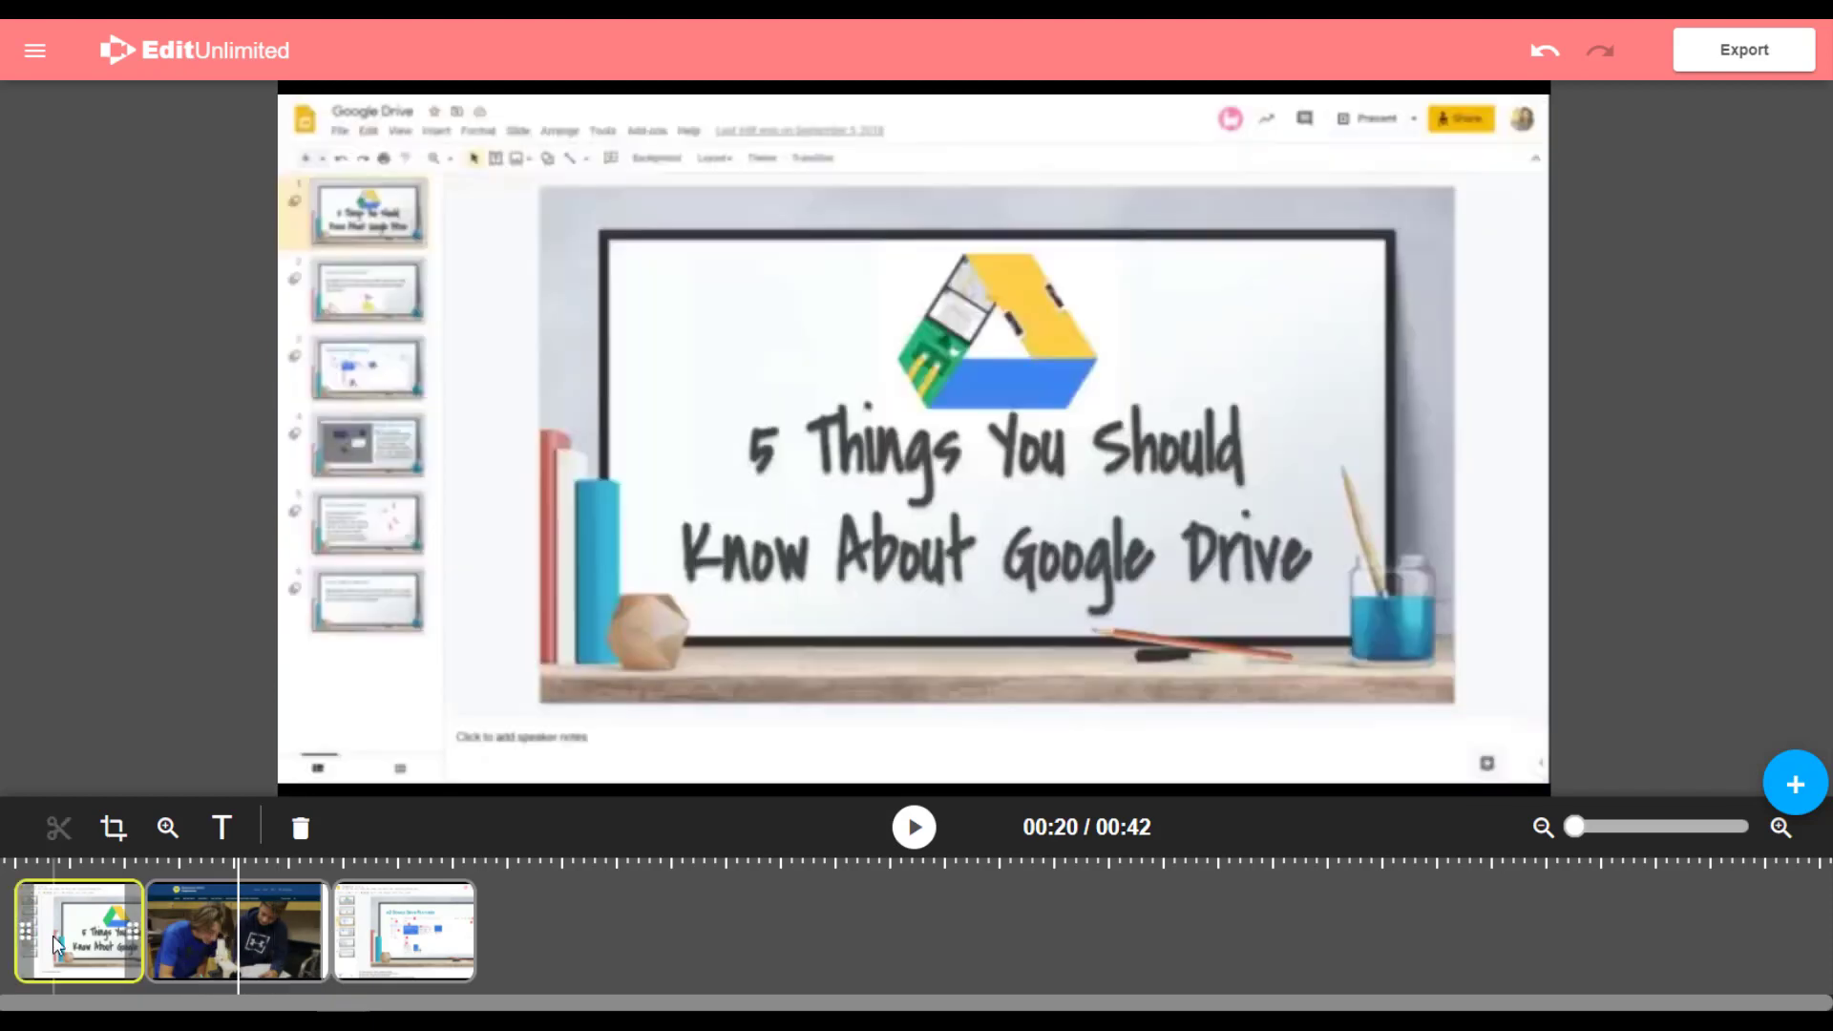
# Step: Delete the Google Slides segment at the start of the timeline
pyautogui.click(54, 936)
pyautogui.press('Delete')
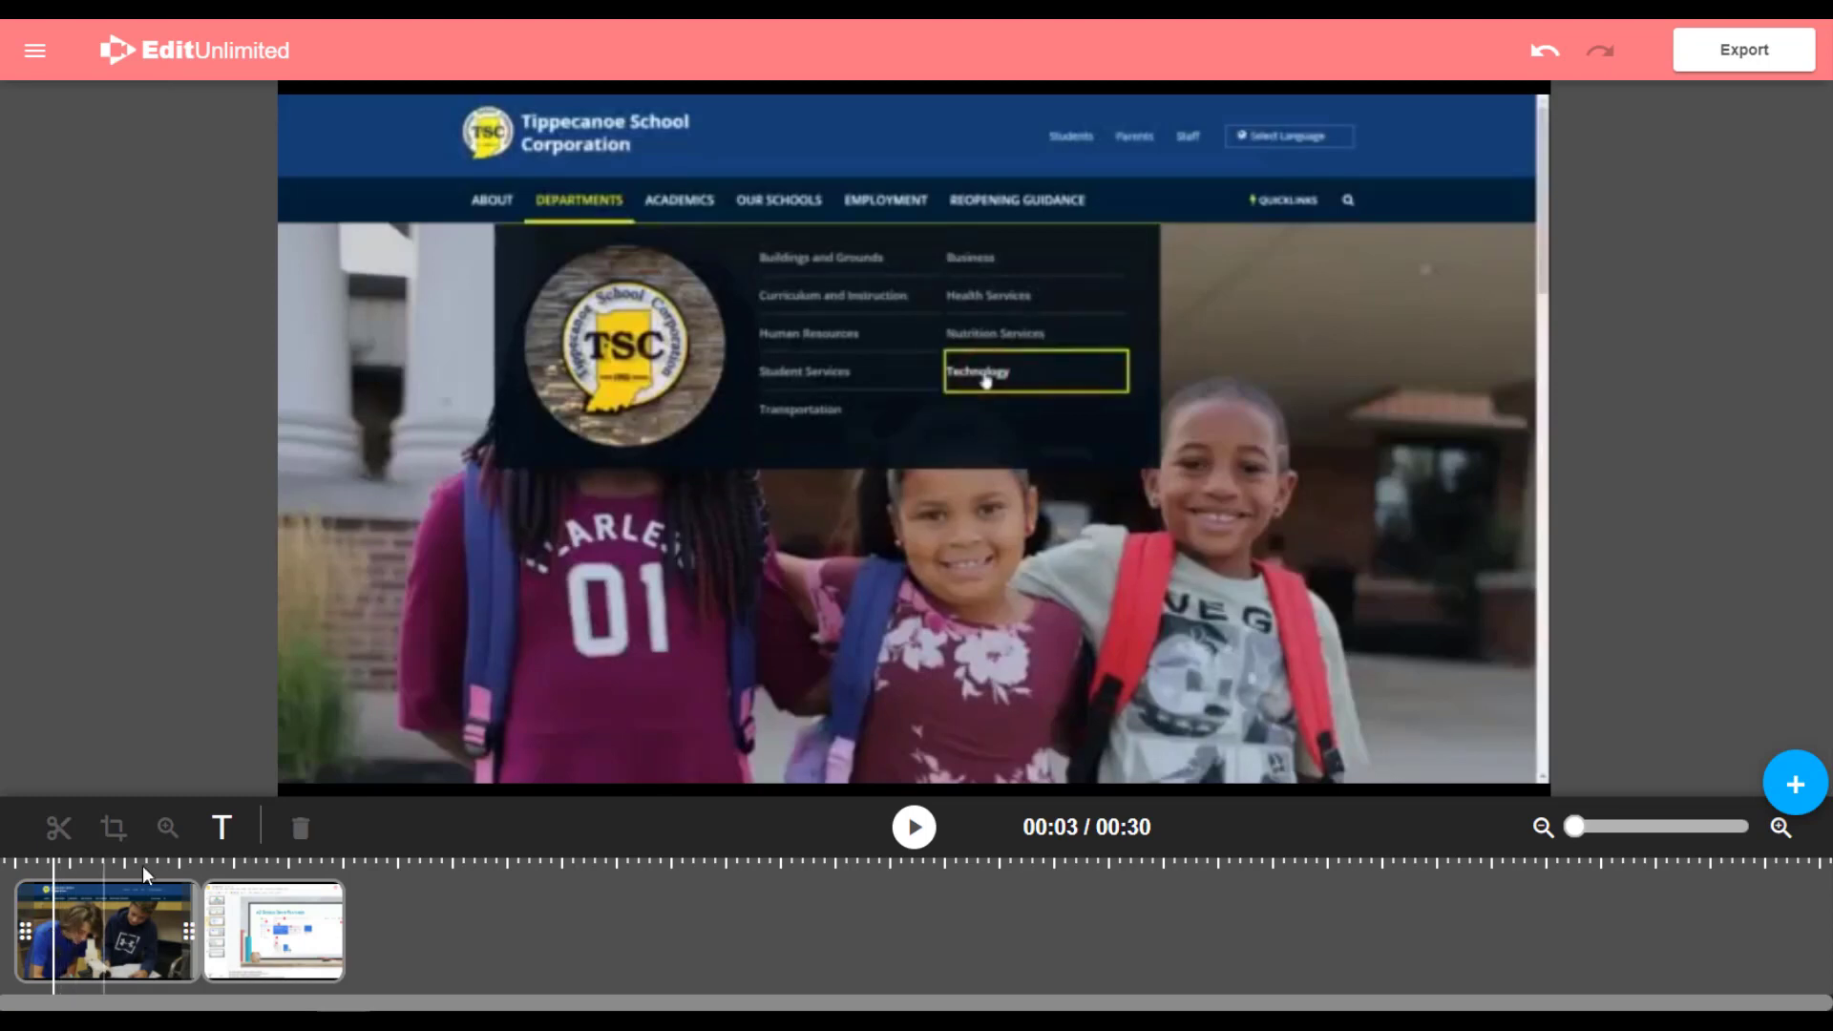
# Step: Add a text overlay at 00:01 in the school website clip reading "THIS IS MY TITLE"
pyautogui.click(37, 934)
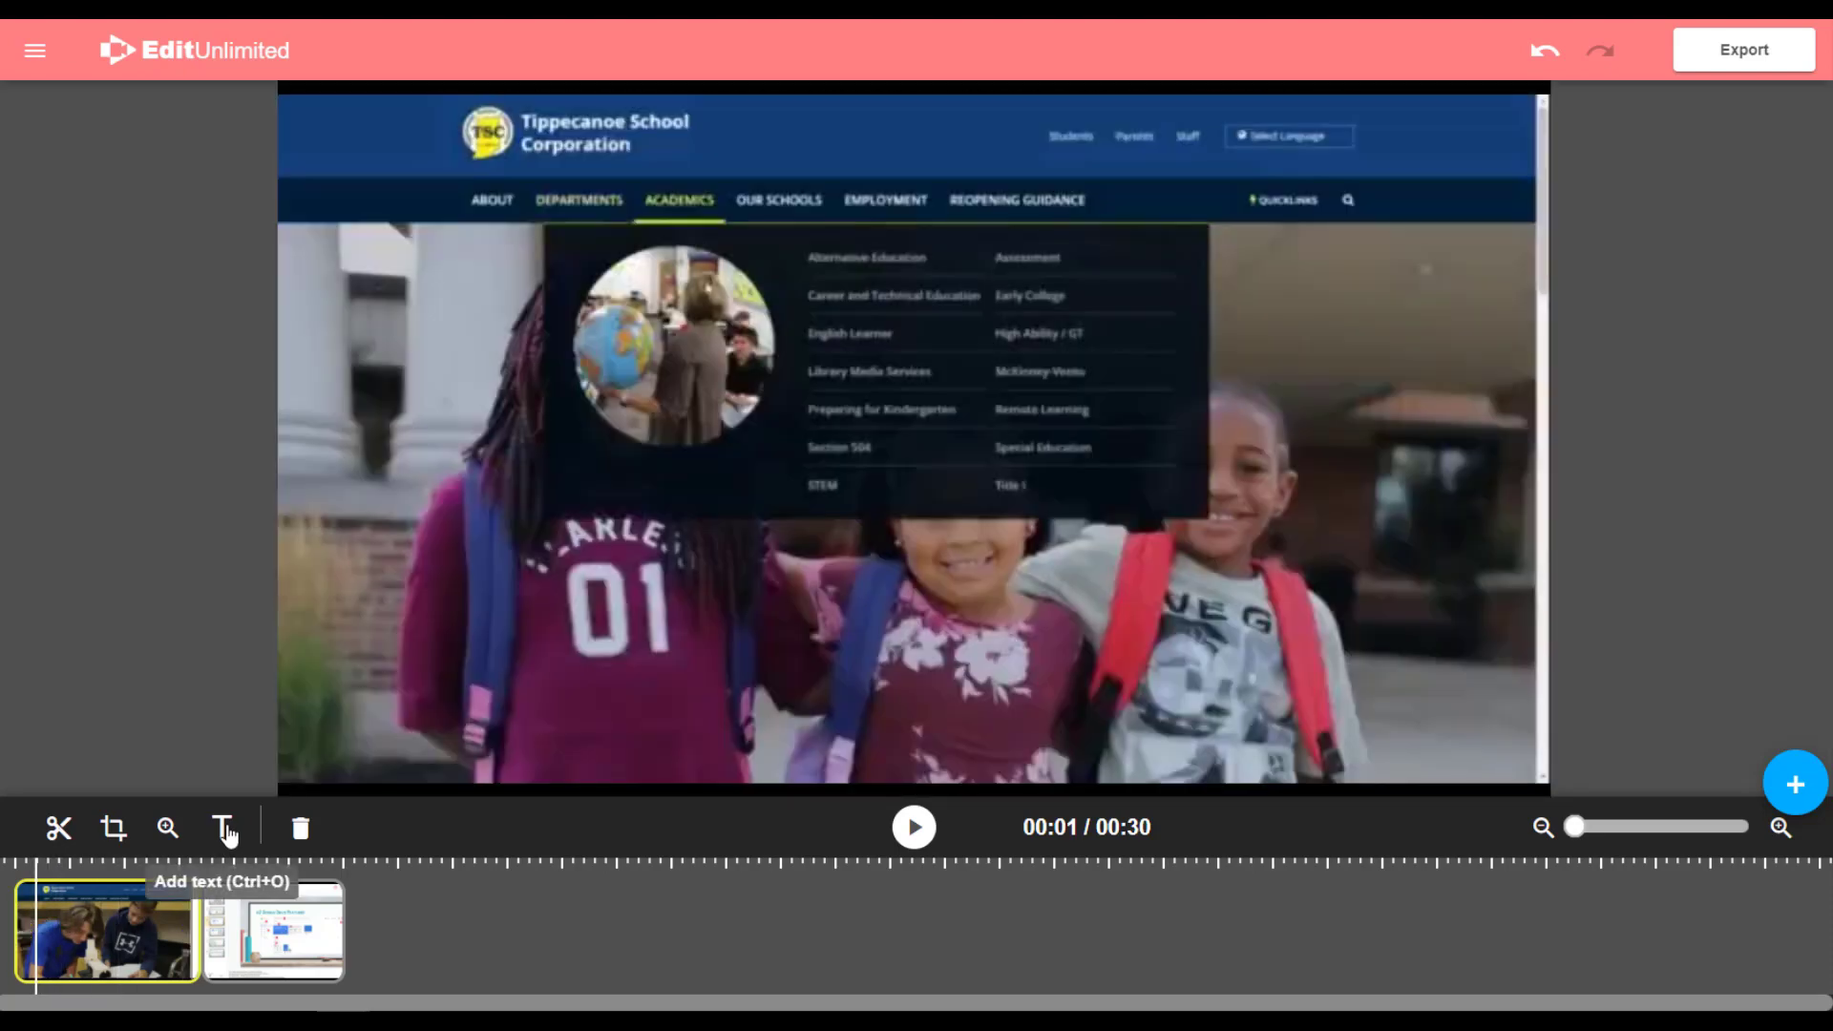
pyautogui.click(226, 831)
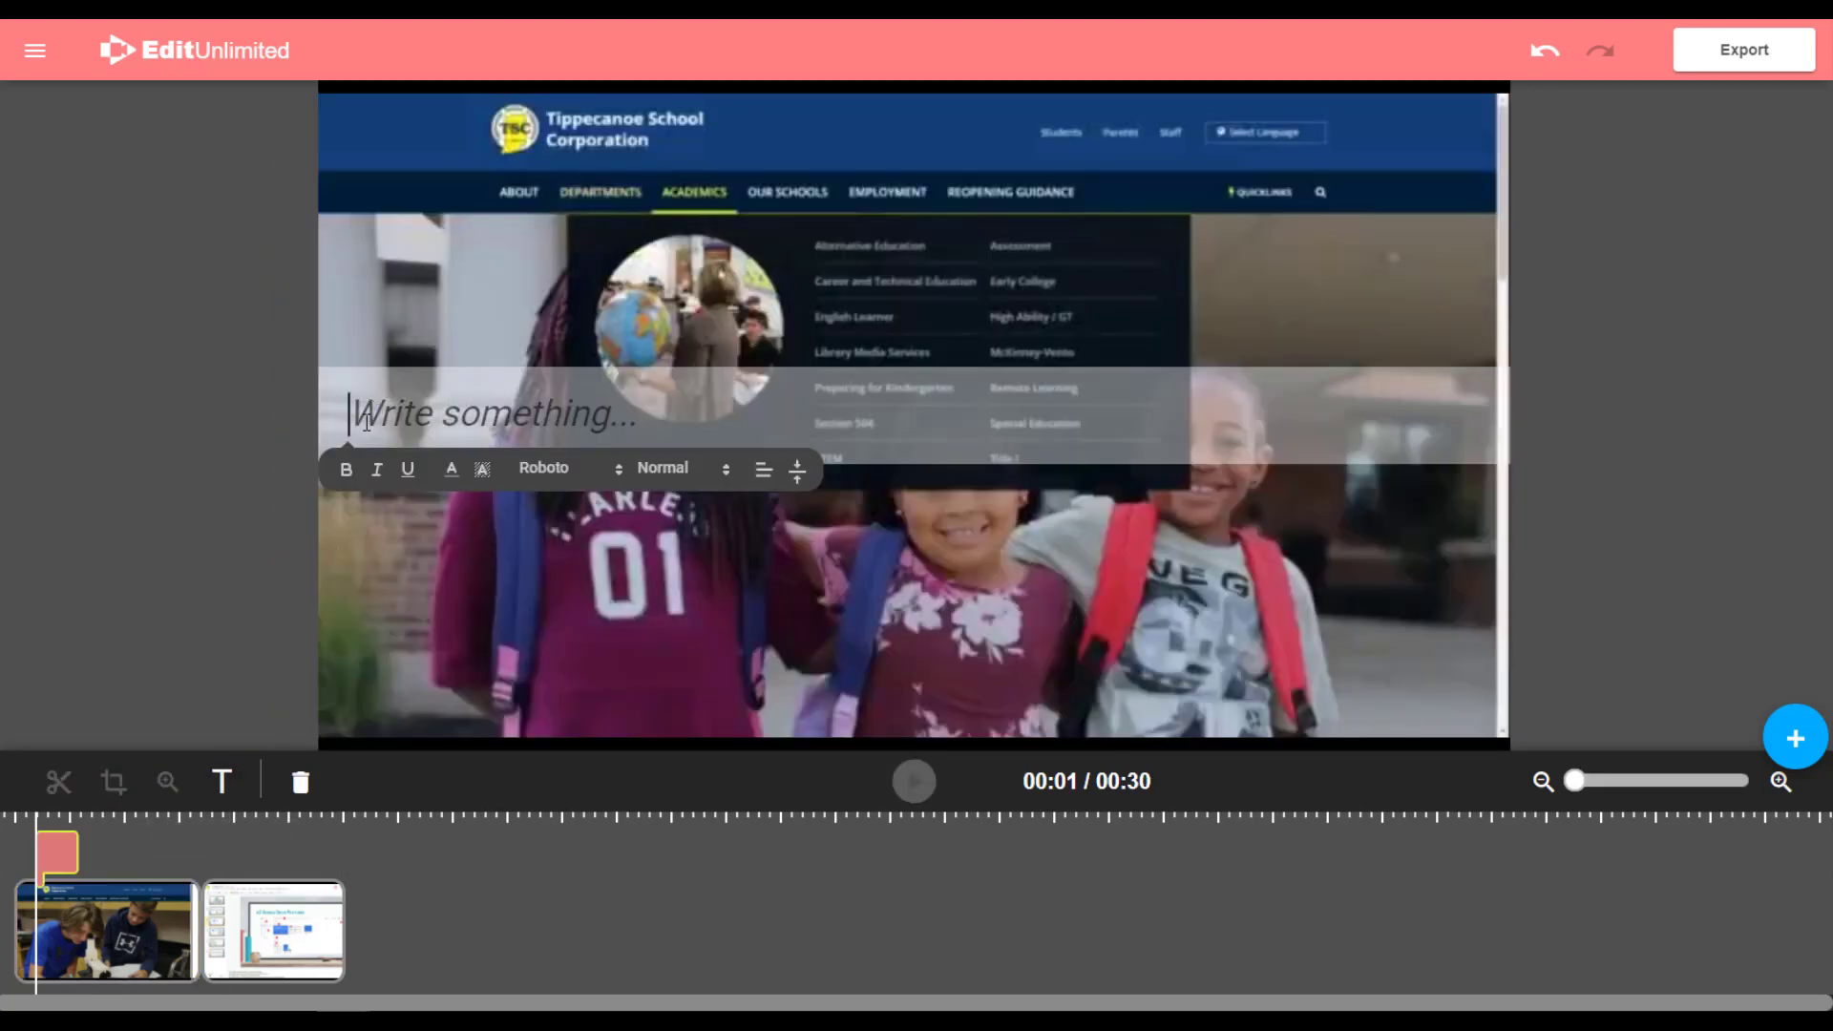
pyautogui.write('tHIS')
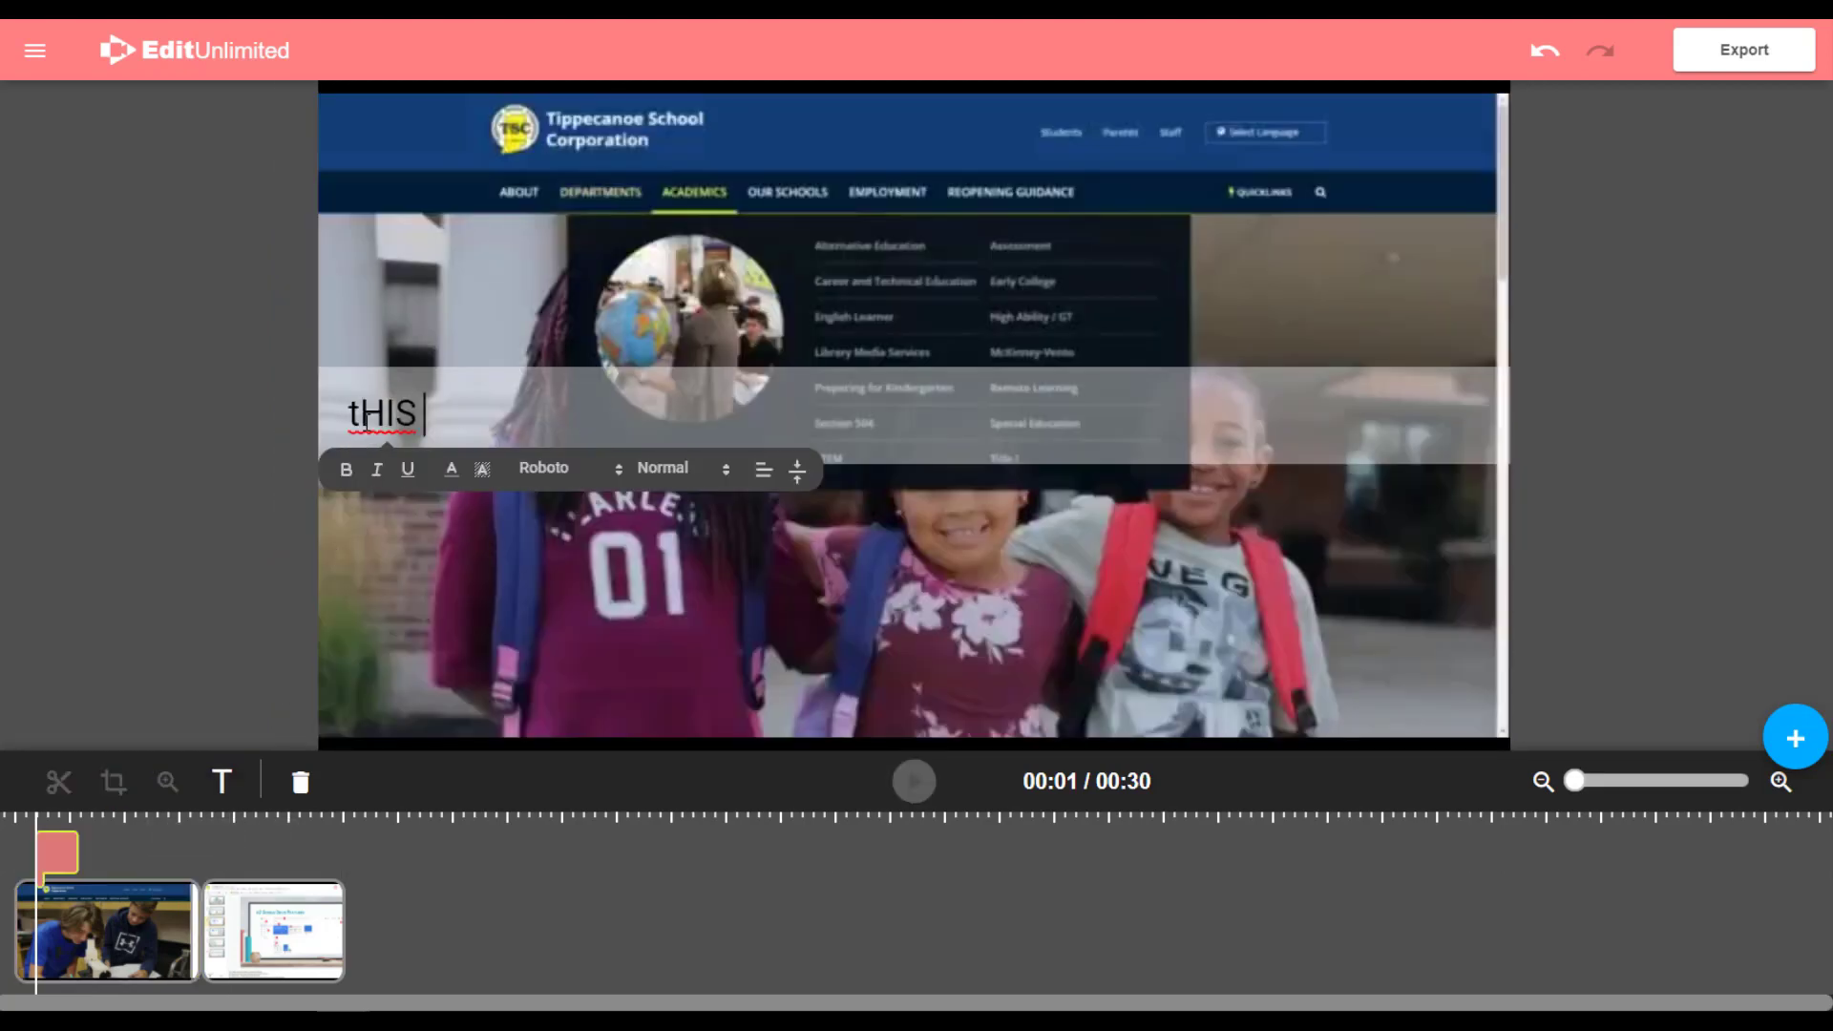
pyautogui.press('BackSpace')
pyautogui.press('BackSpace')
pyautogui.press('BackSpace')
pyautogui.press('BackSpace')
pyautogui.write('THIS I')
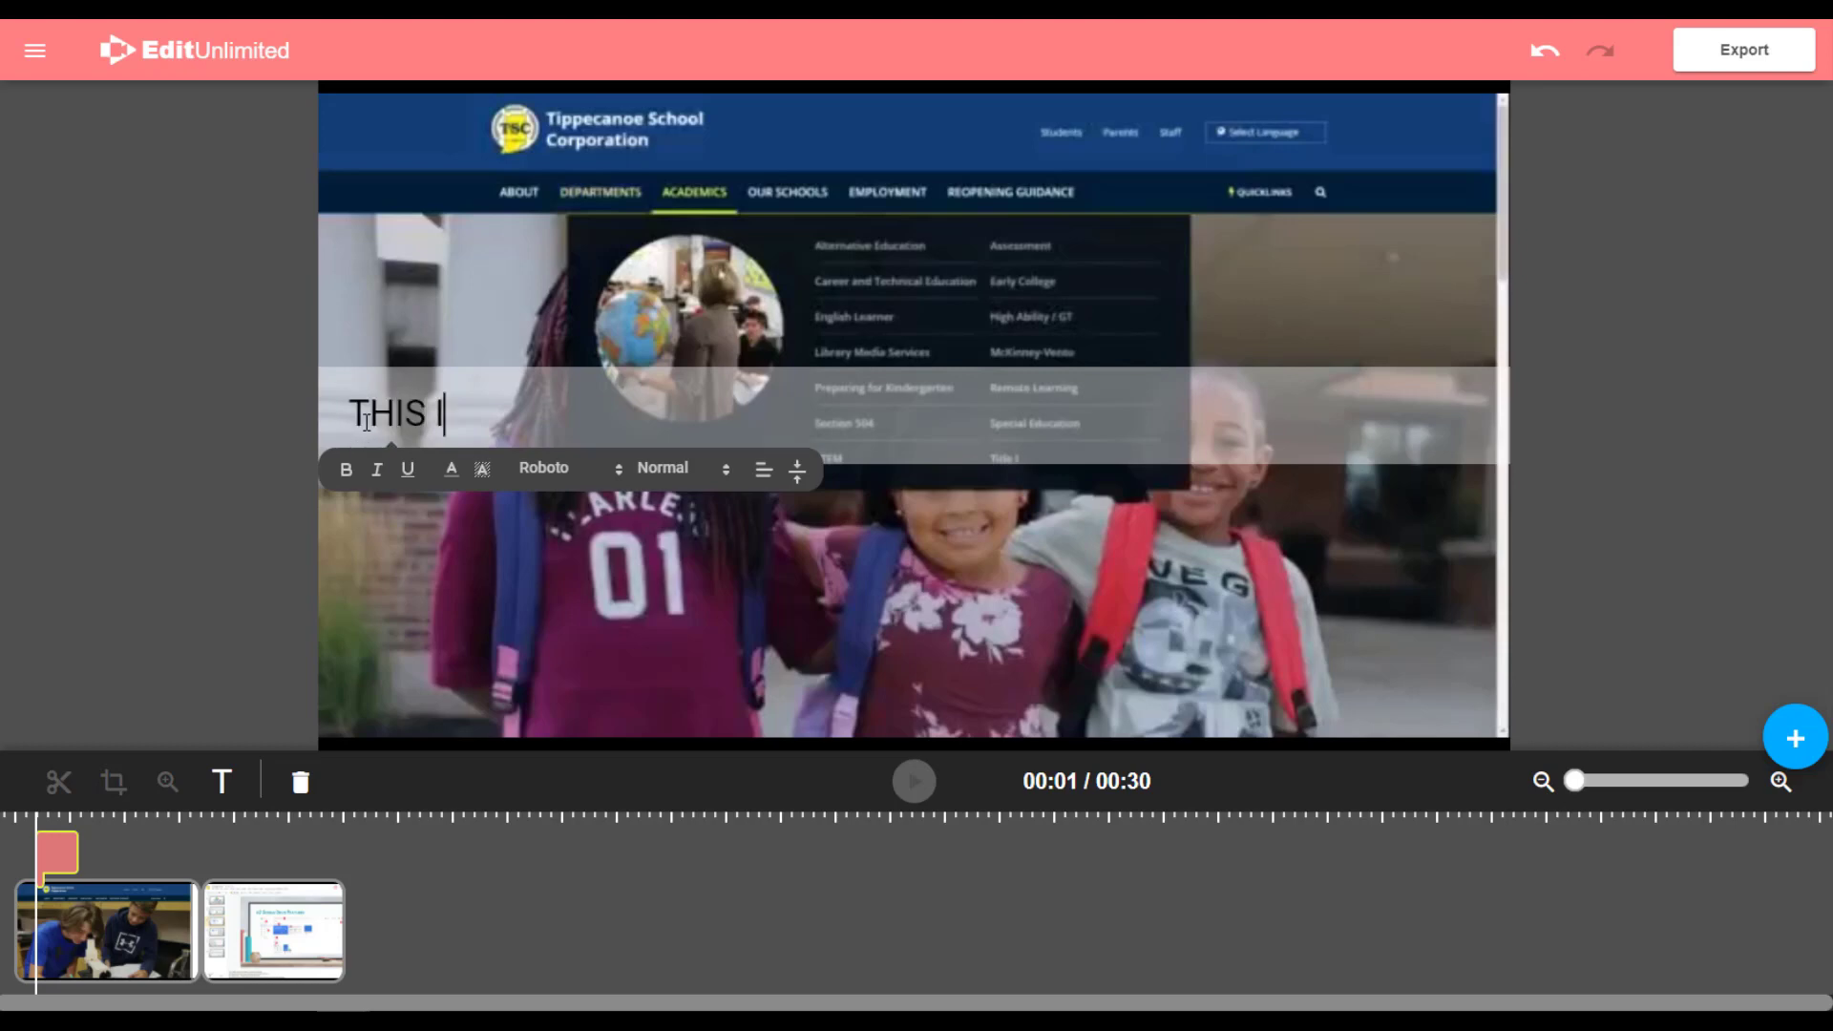
pyautogui.write('S MY TITLE')
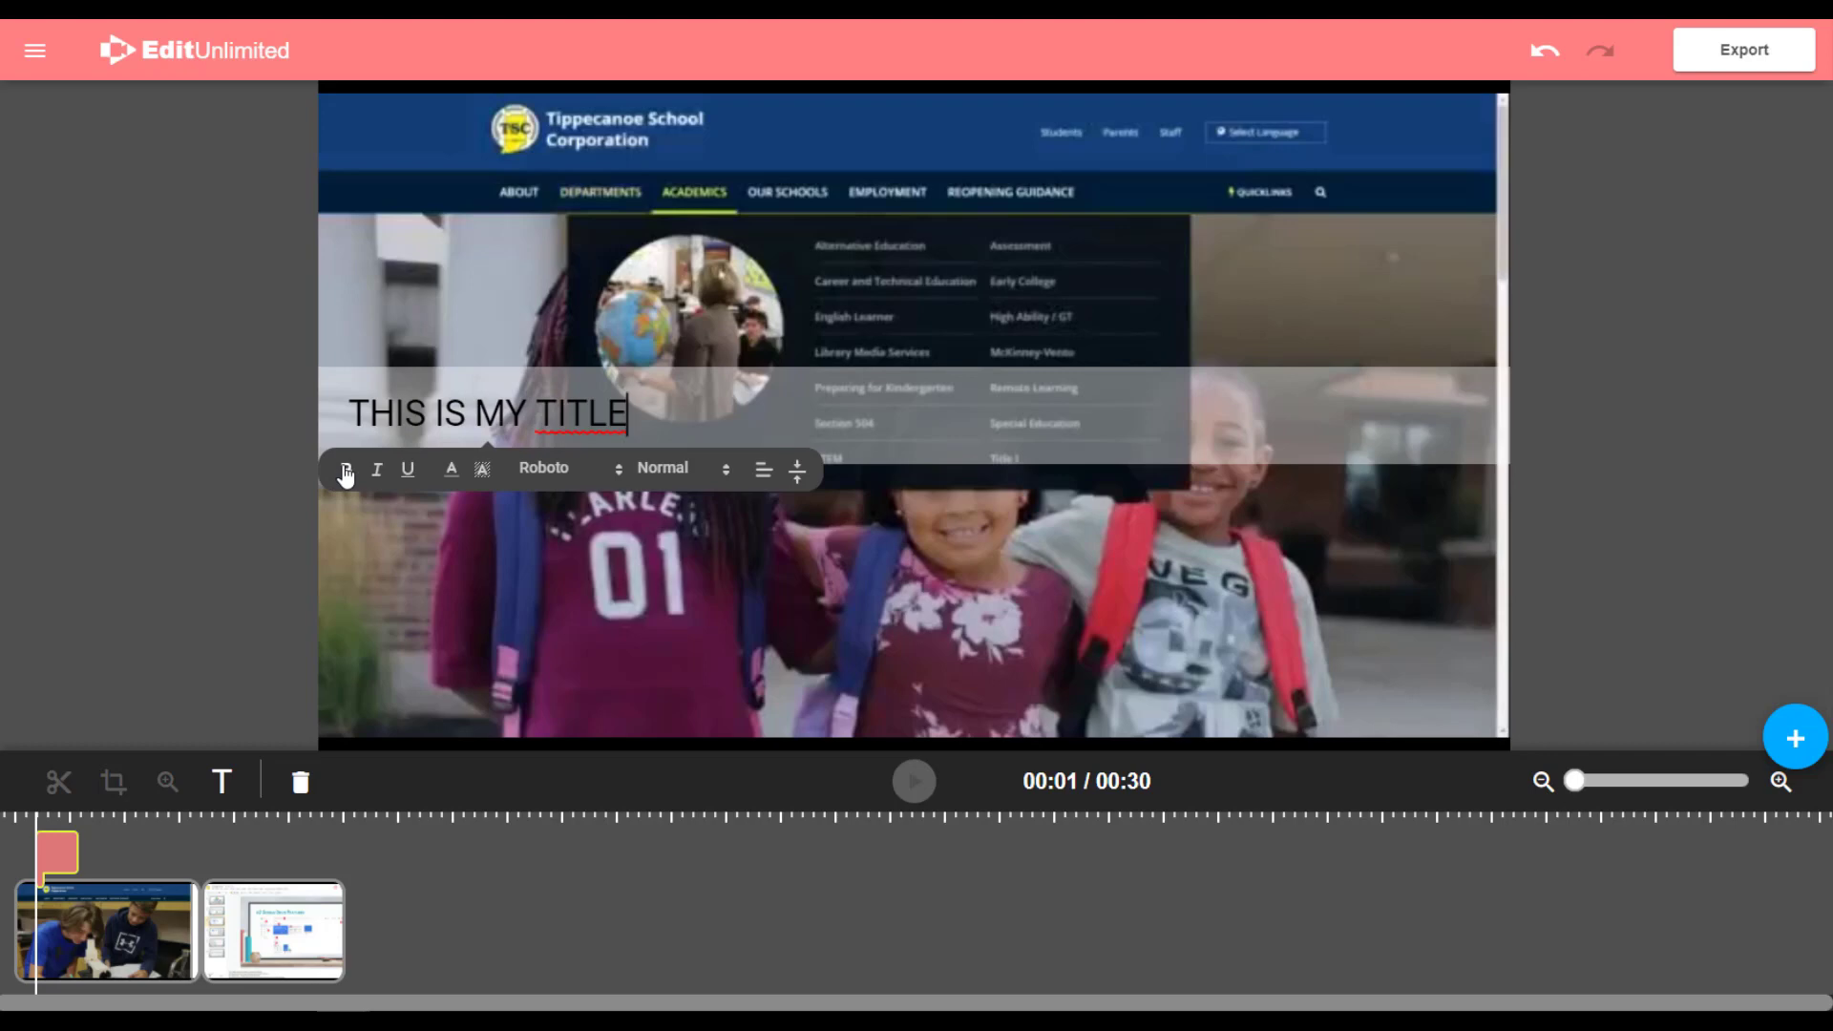
# Step: Format the whole title text as bold, in the Indie Flower font at Huge size
pyautogui.moveTo(661, 427); pyautogui.dragTo(349, 420)
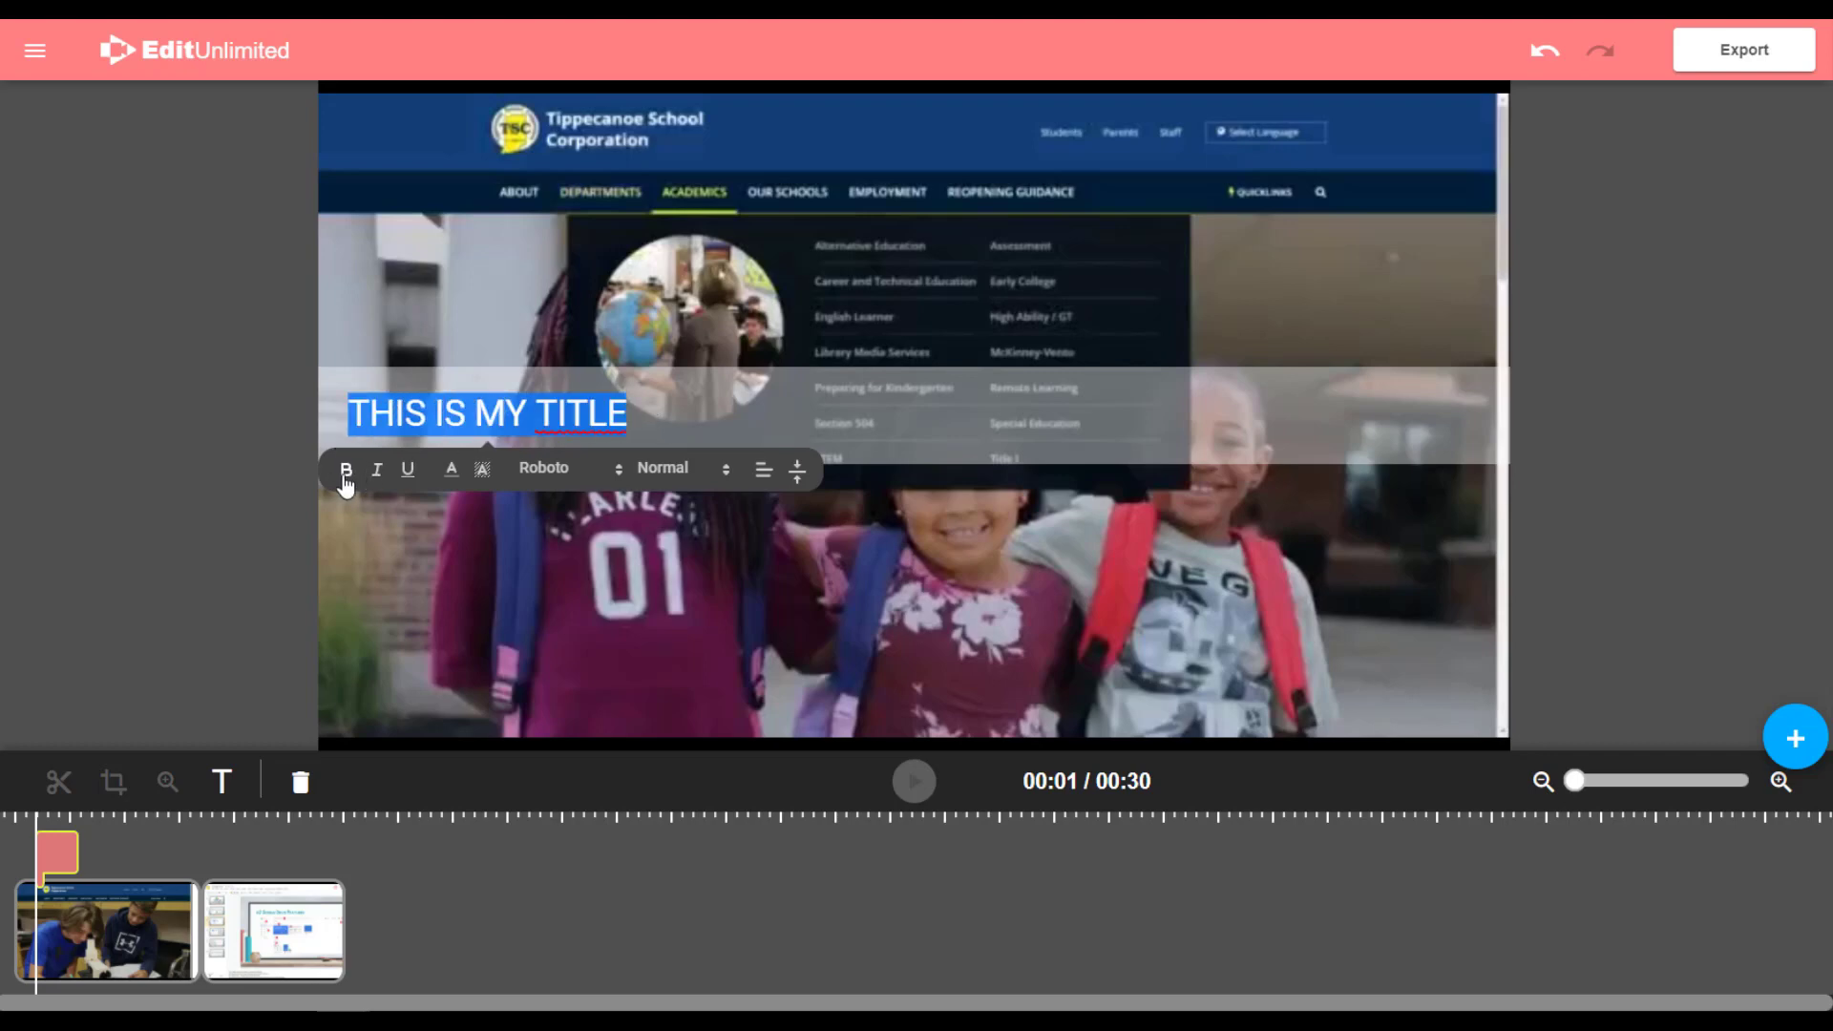
pyautogui.click(347, 470)
pyautogui.click(550, 472)
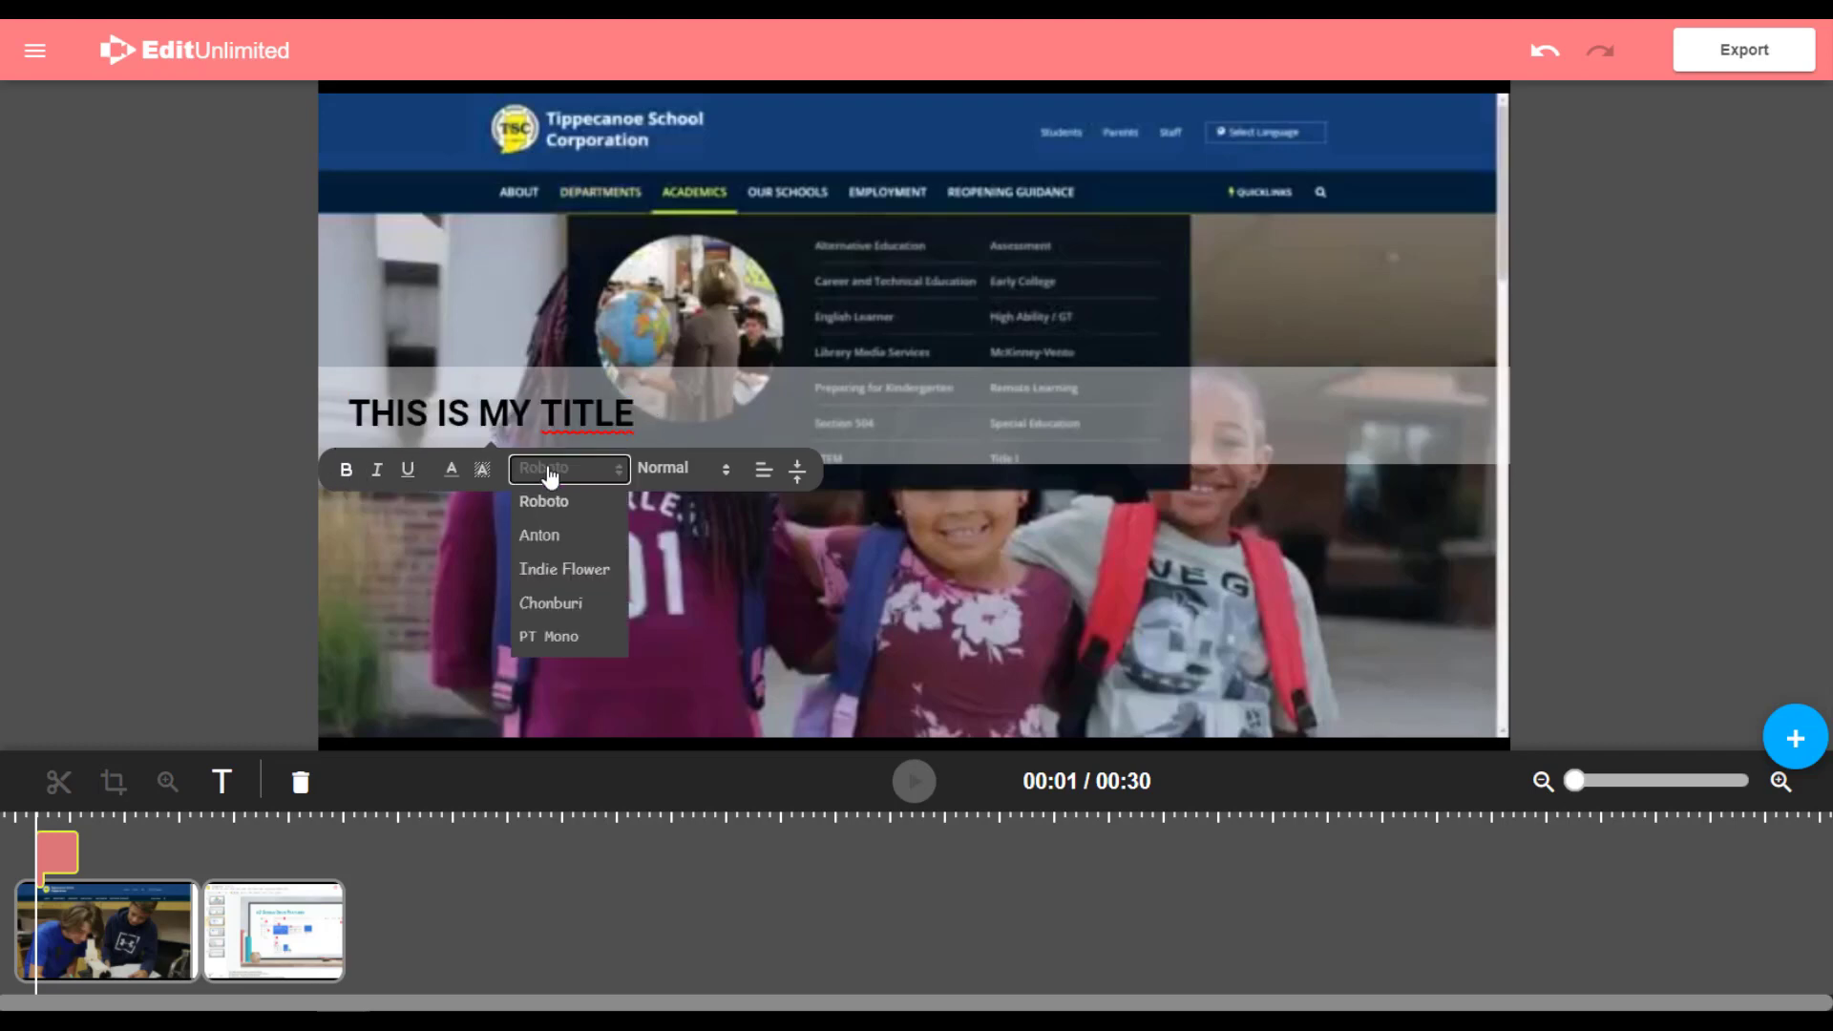
pyautogui.click(562, 573)
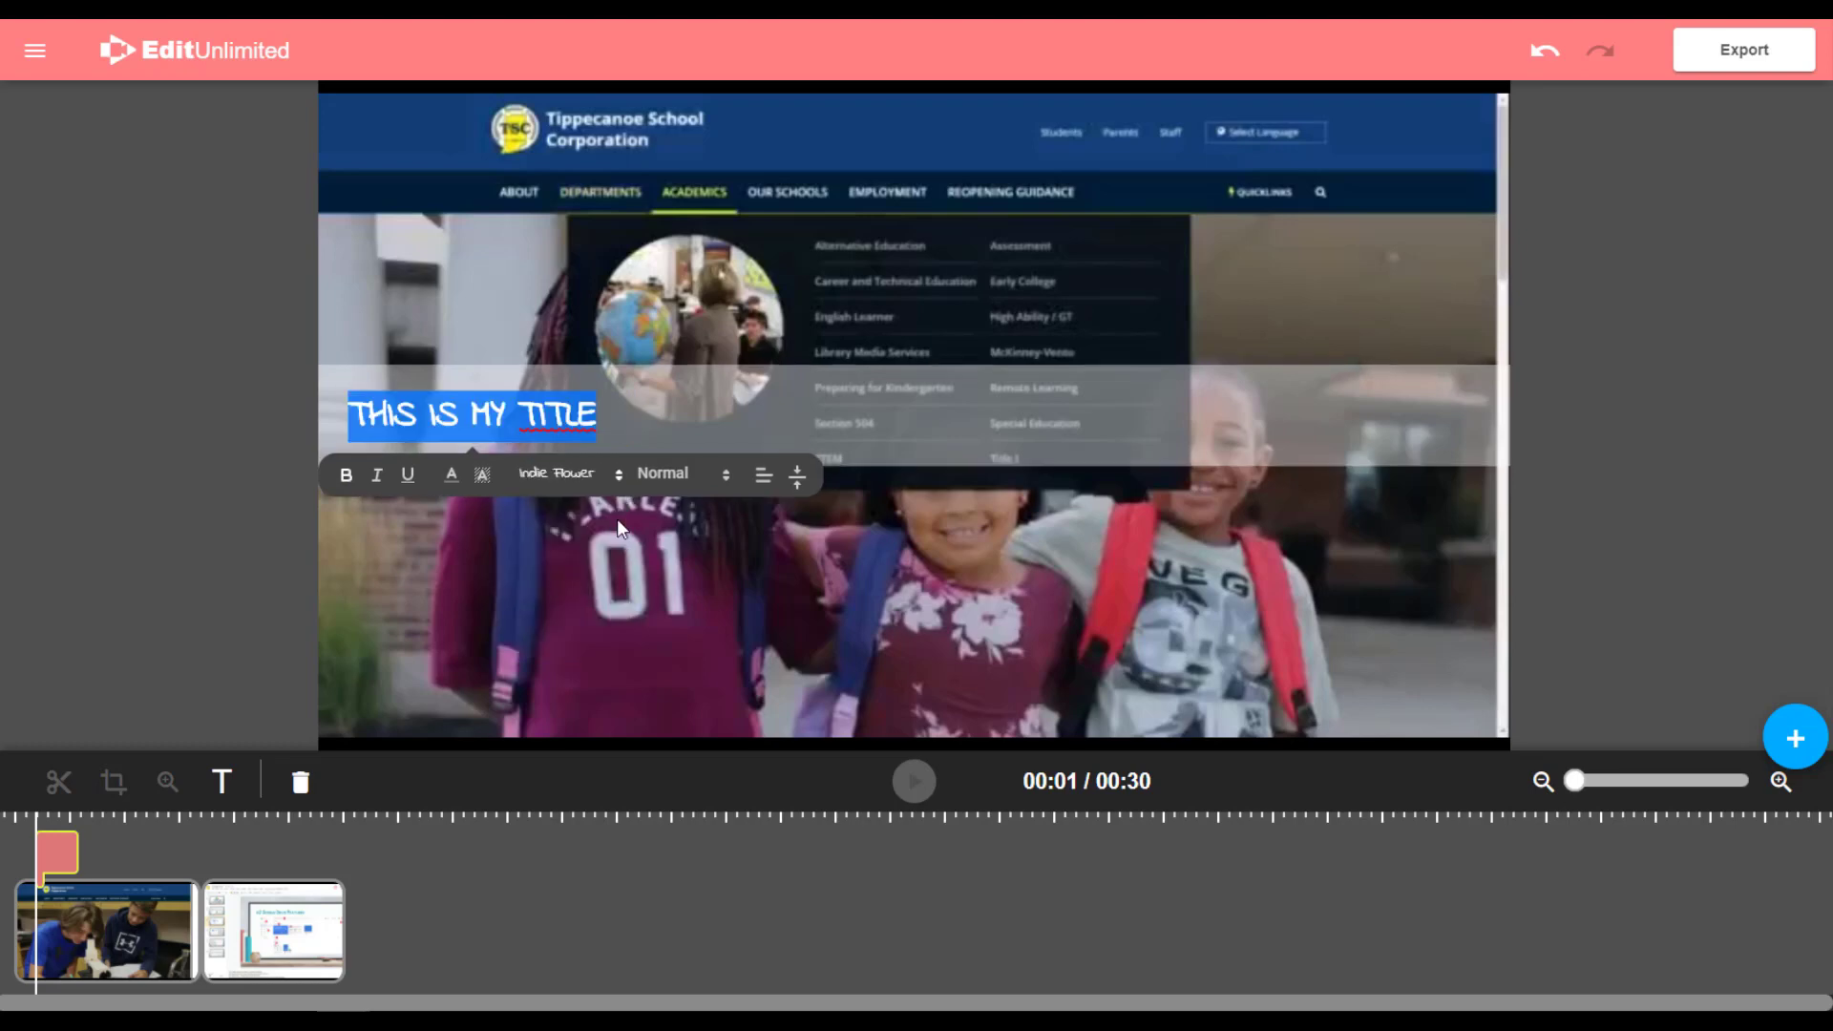
pyautogui.click(663, 472)
pyautogui.click(677, 630)
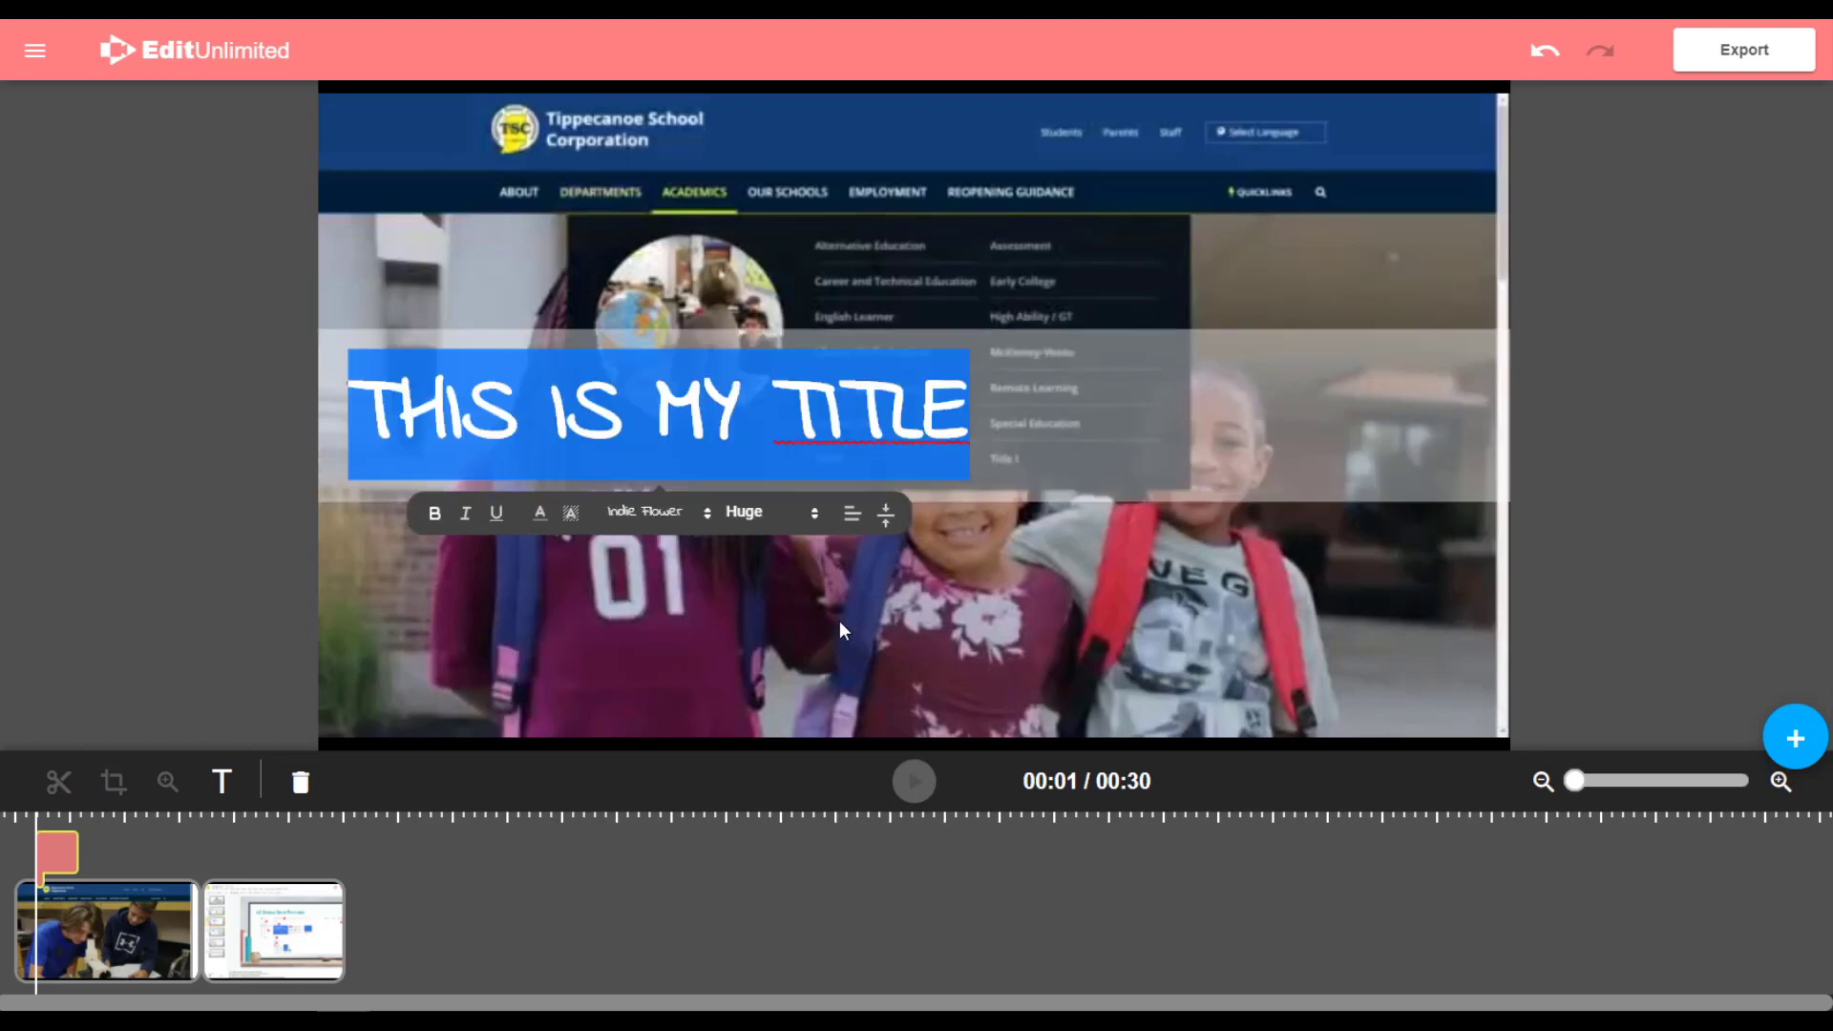
# Step: Centre the title text horizontally and align it to the bottom of the video frame
pyautogui.click(852, 512)
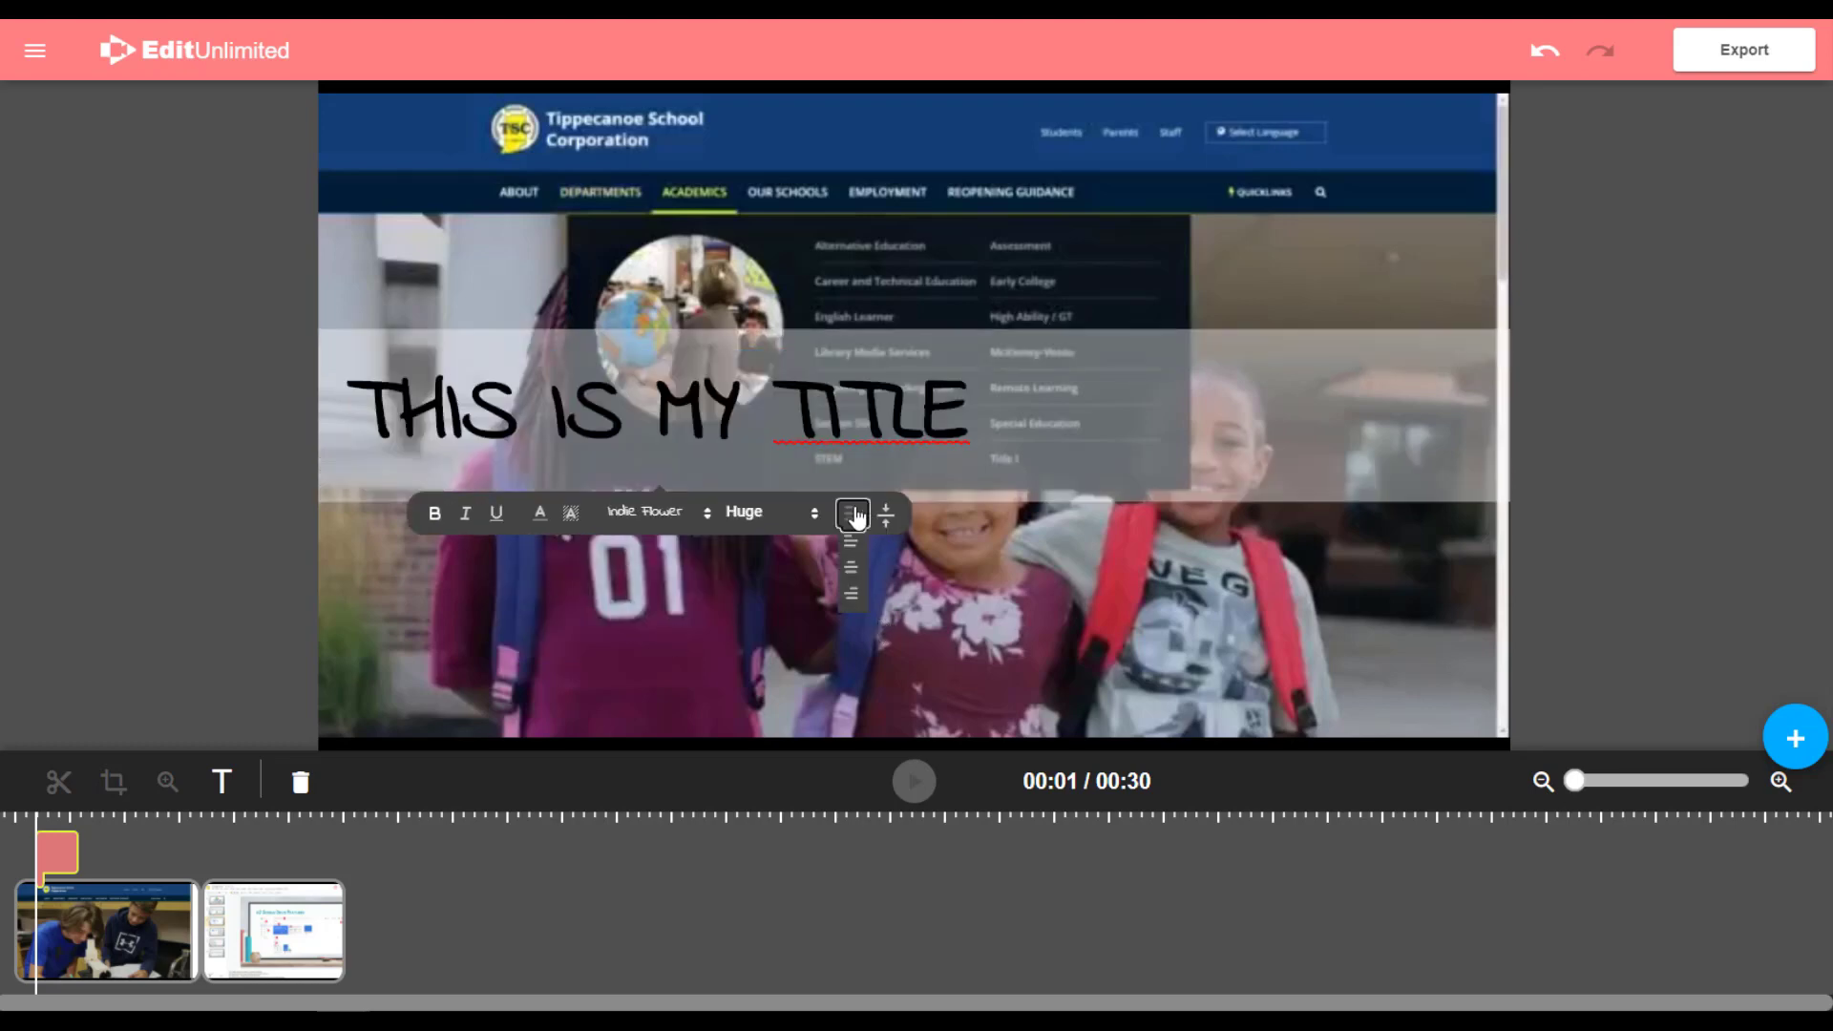
pyautogui.click(853, 580)
pyautogui.click(1140, 513)
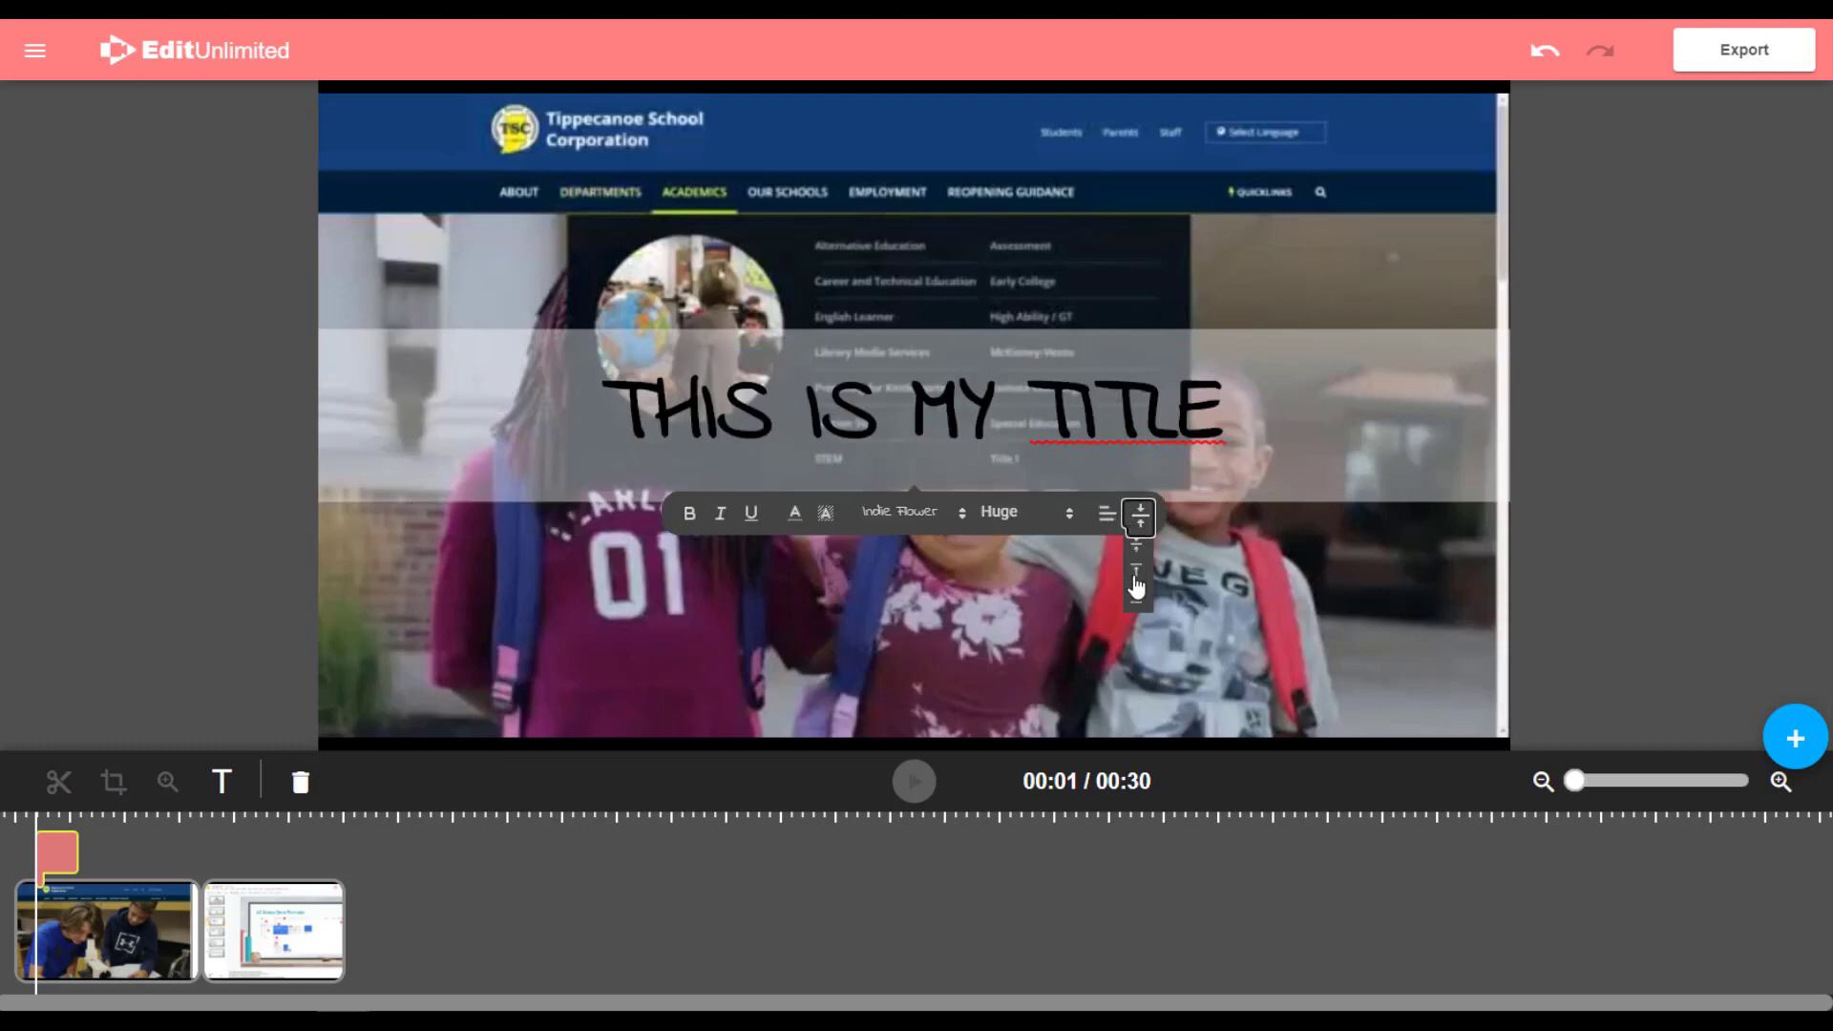
pyautogui.click(1136, 604)
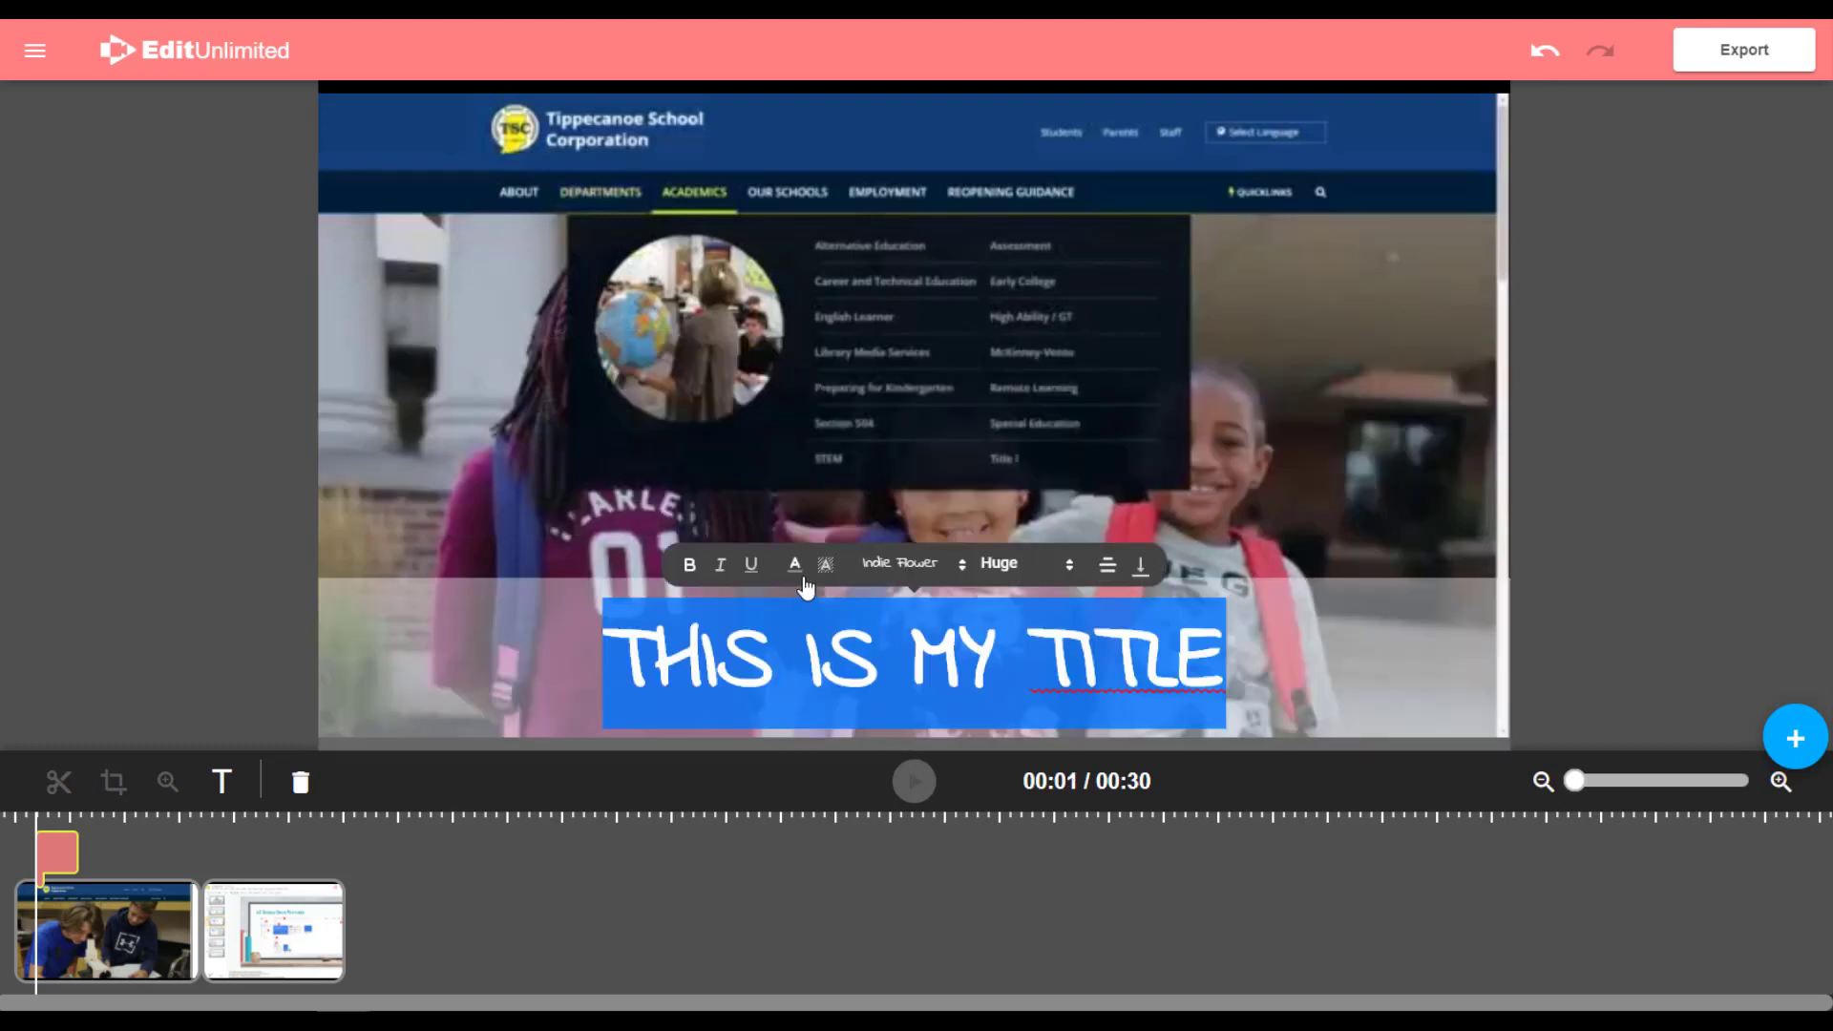
# Step: Give the title text a magenta background colour and finish editing the text
pyautogui.click(827, 566)
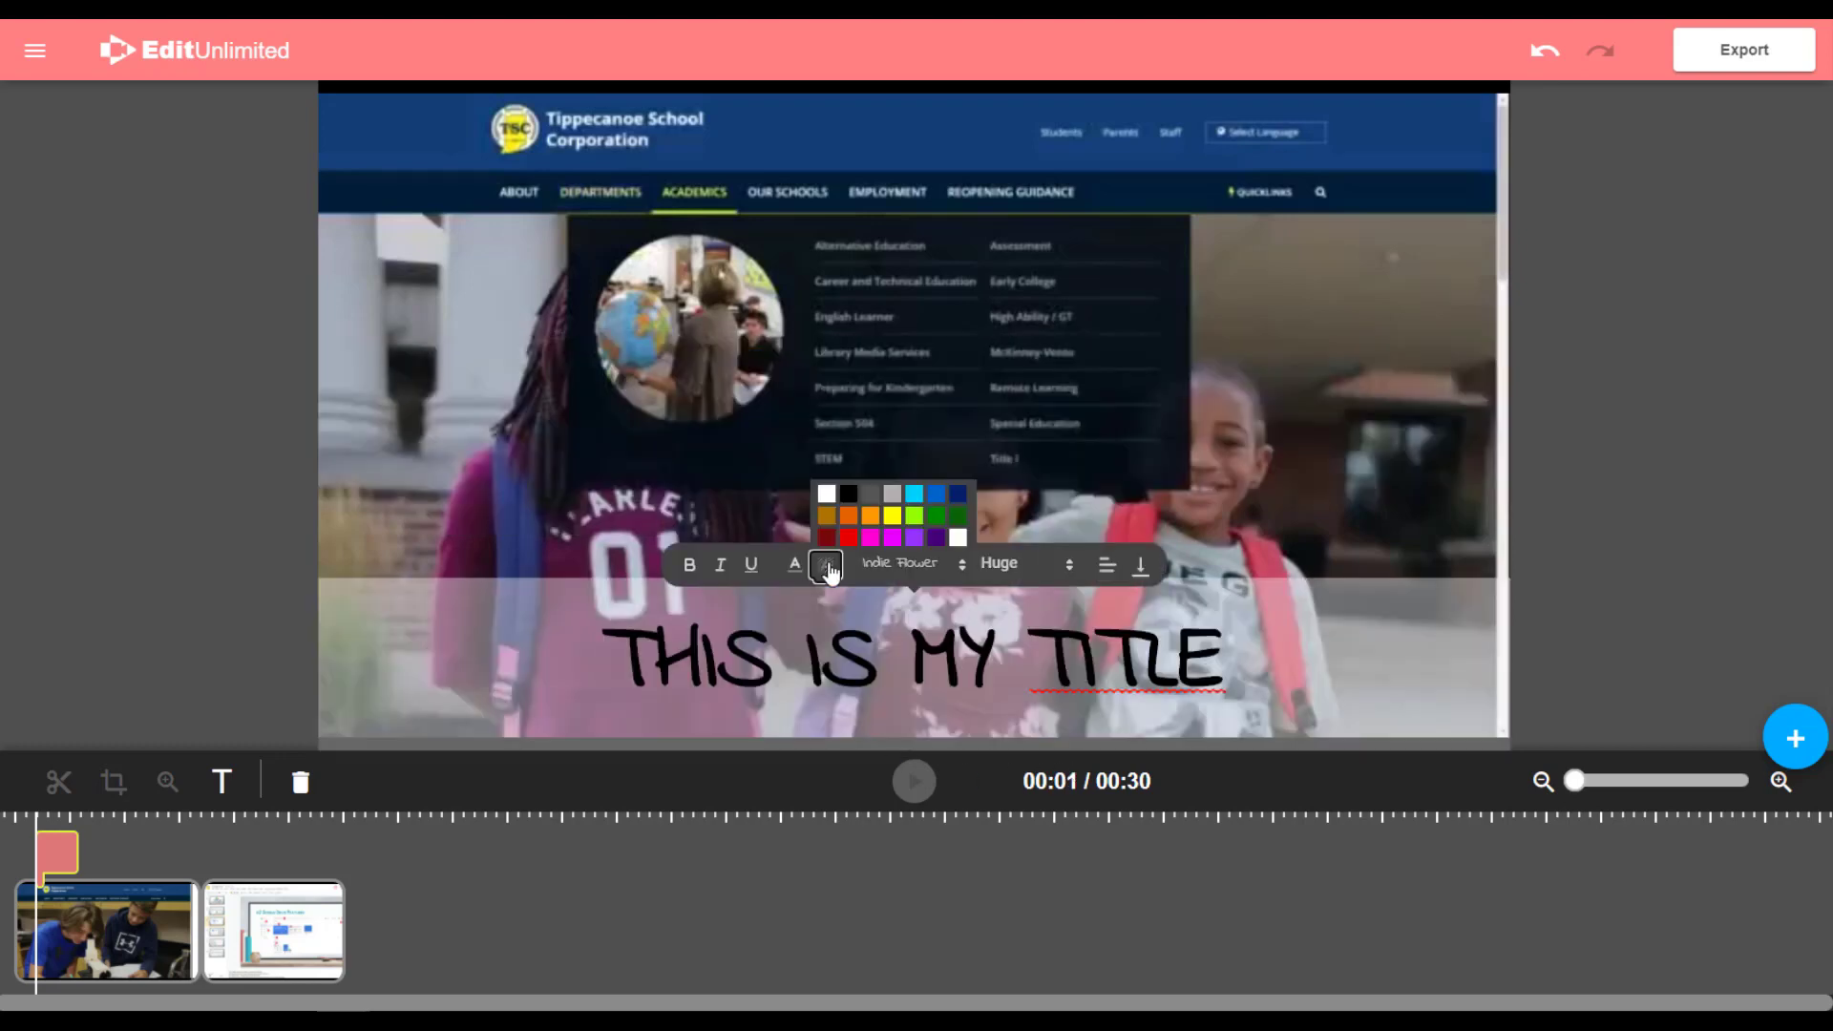
pyautogui.click(893, 539)
pyautogui.click(1282, 504)
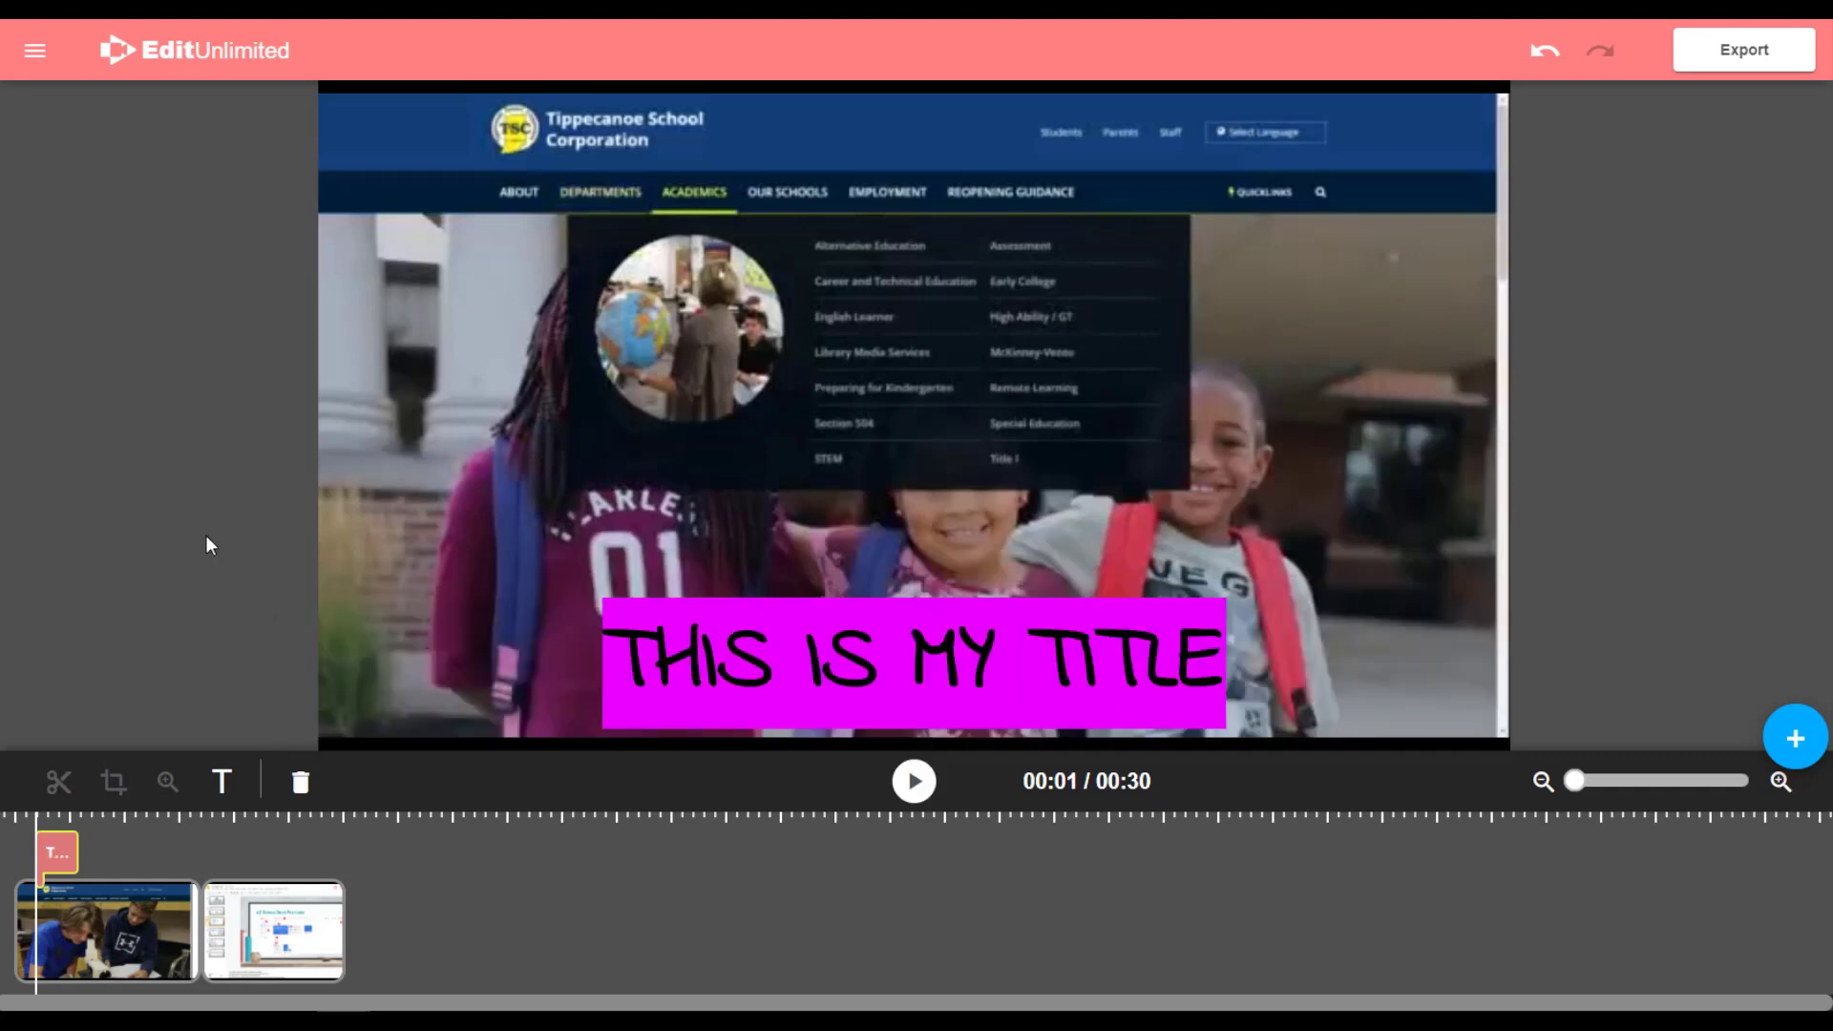
# Step: Extend the title overlay on the timeline so that it starts at the beginning of the video
pyautogui.moveTo(57, 852)
pyautogui.mouseDown()
pyautogui.moveTo(125, 853)
pyautogui.moveTo(34, 860)
pyautogui.moveTo(139, 853)
pyautogui.moveTo(72, 857)
pyautogui.mouseUp()
pyautogui.click(40, 862)
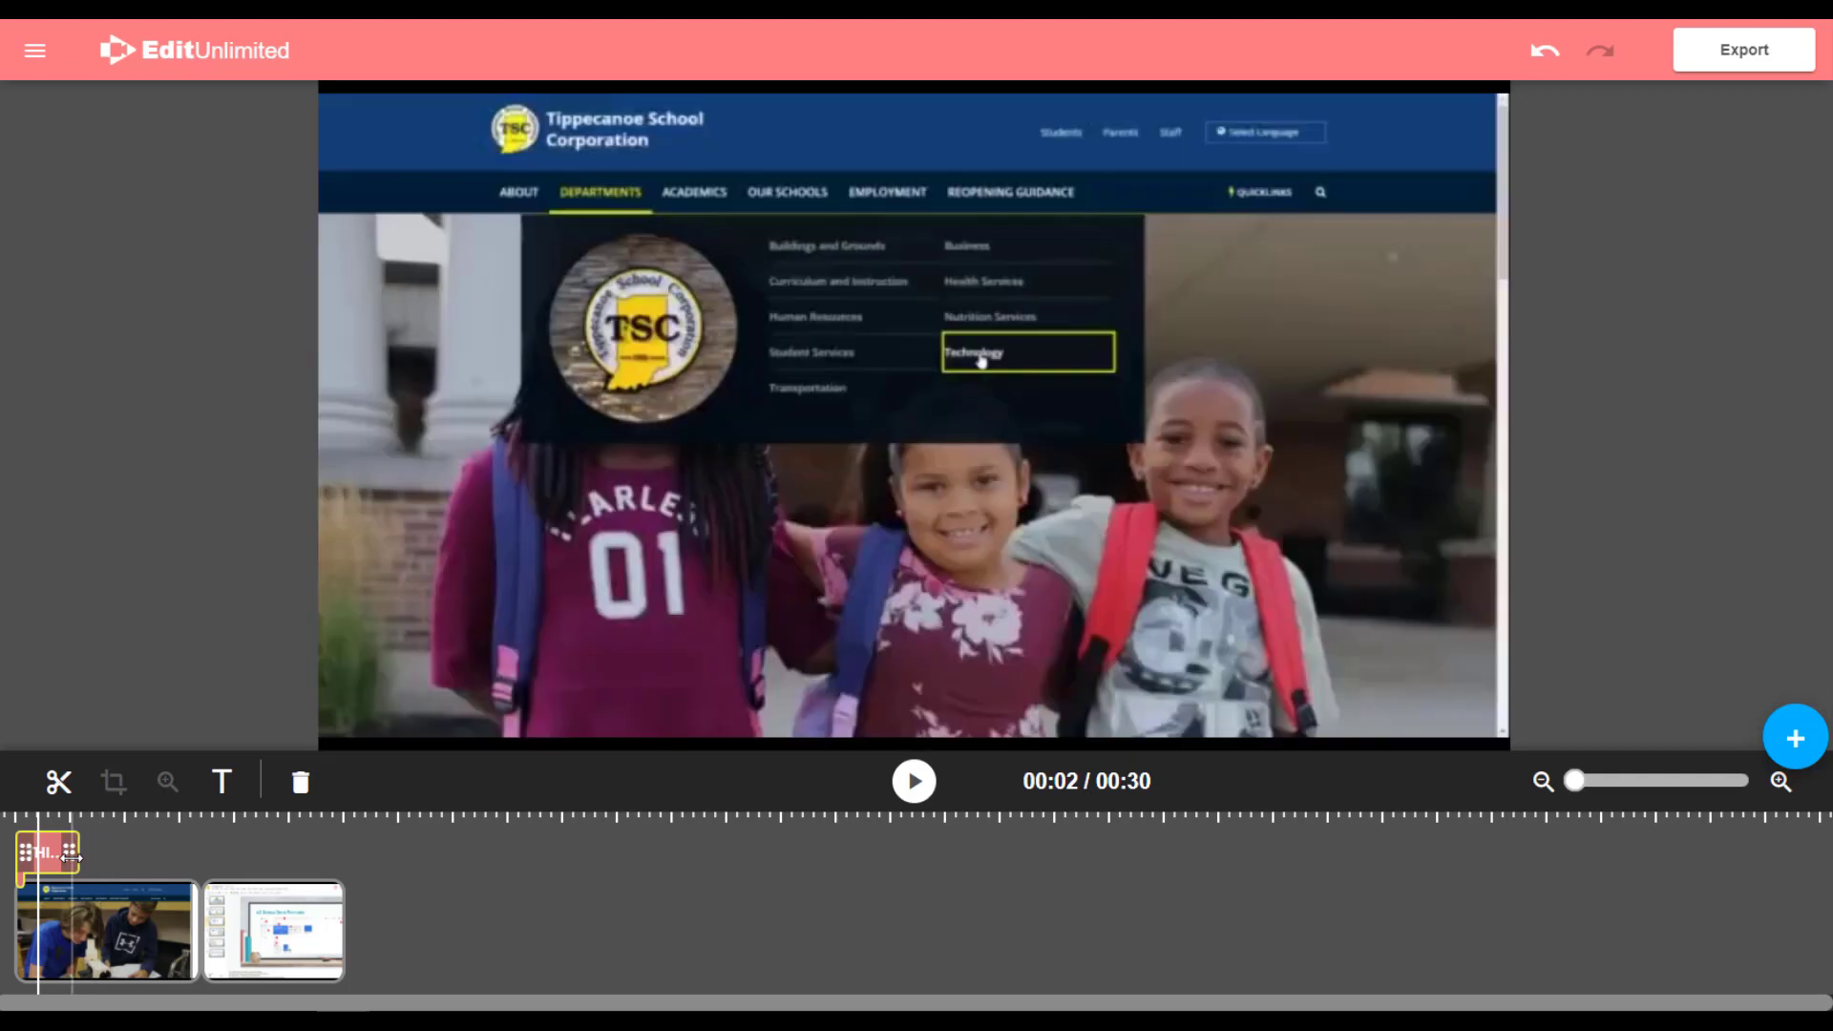
pyautogui.click(71, 857)
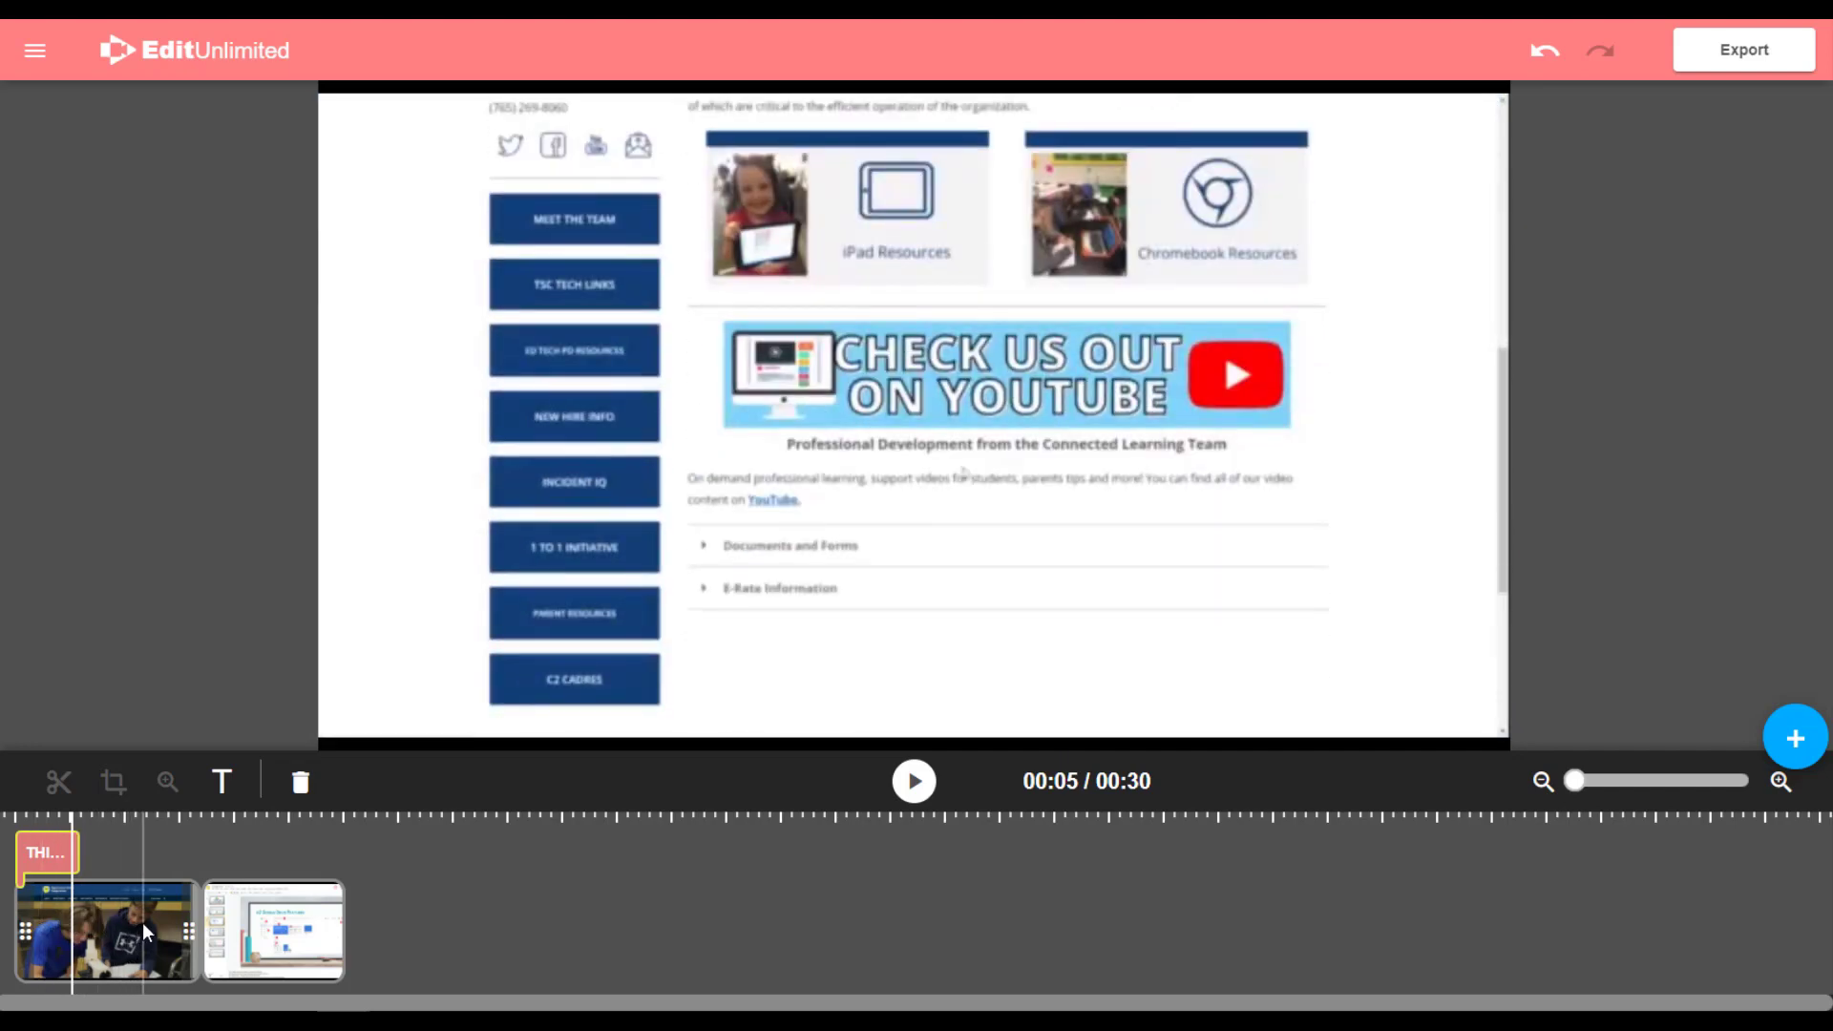
# Step: Add a zoom to the school website clip at 00:11, framing the full-width "Check us out on YouTube" banner and the text below it
pyautogui.click(141, 923)
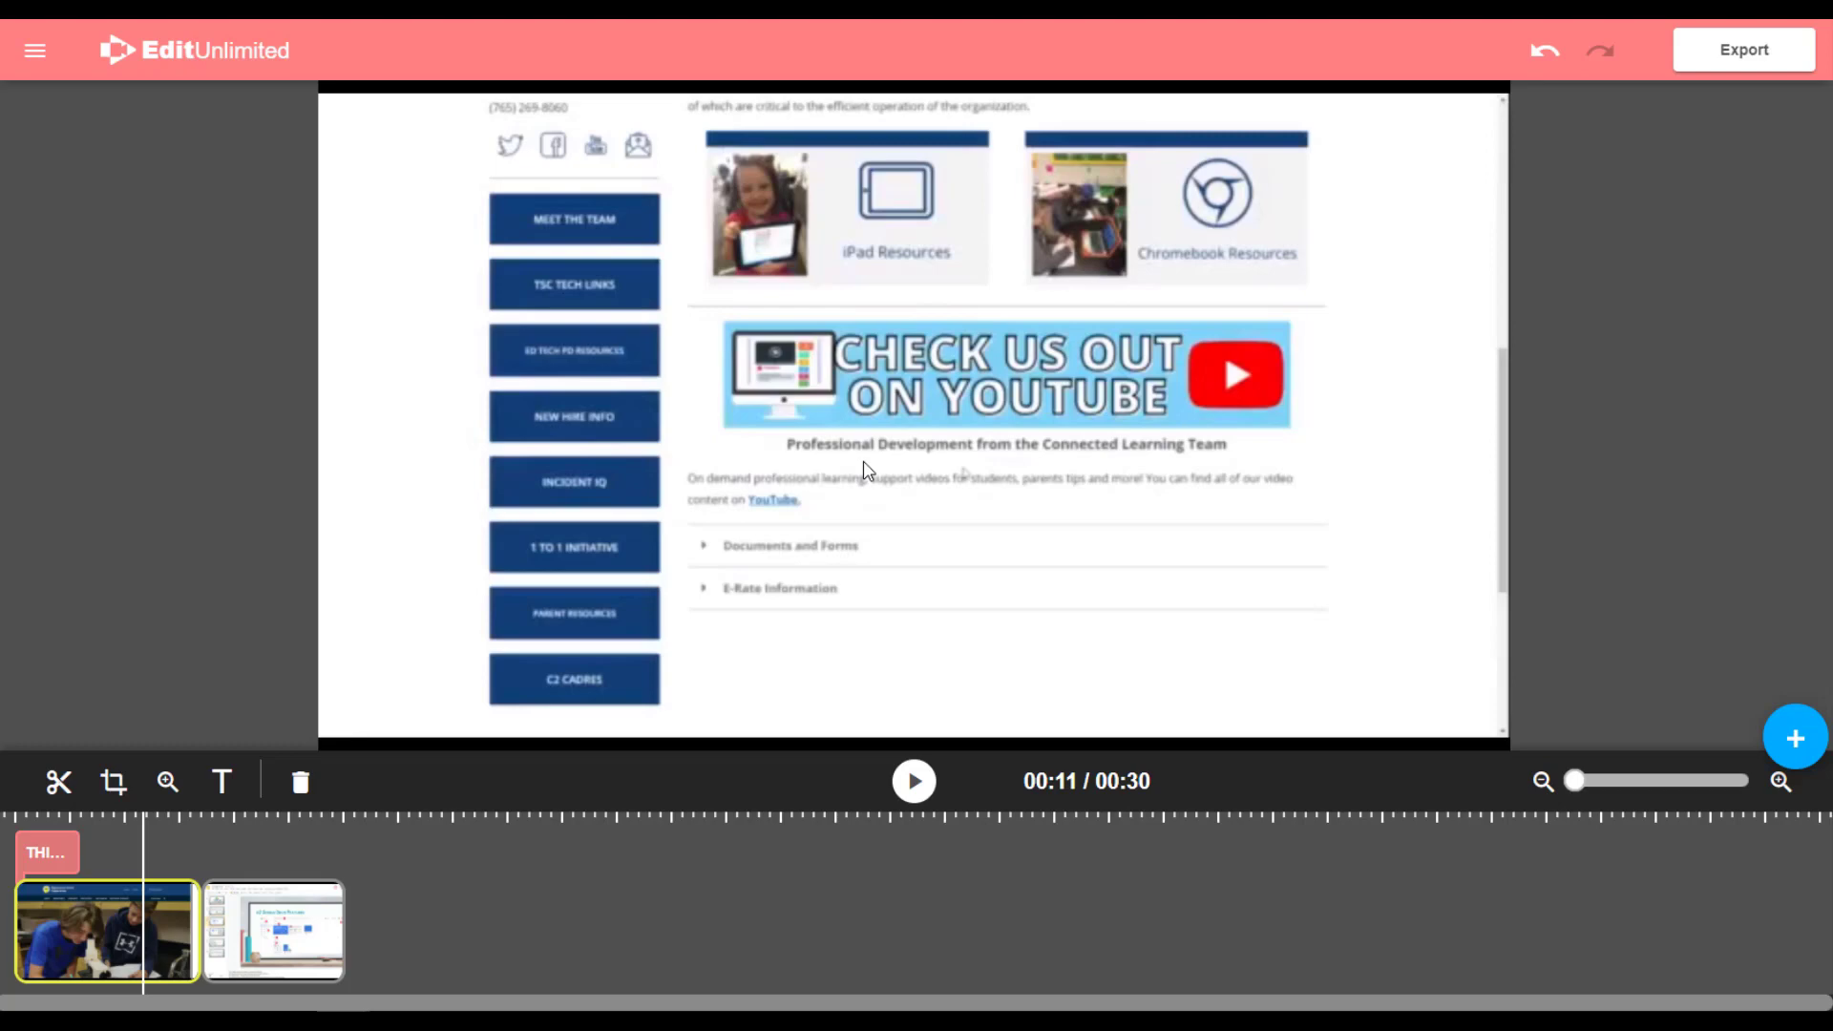
pyautogui.click(167, 784)
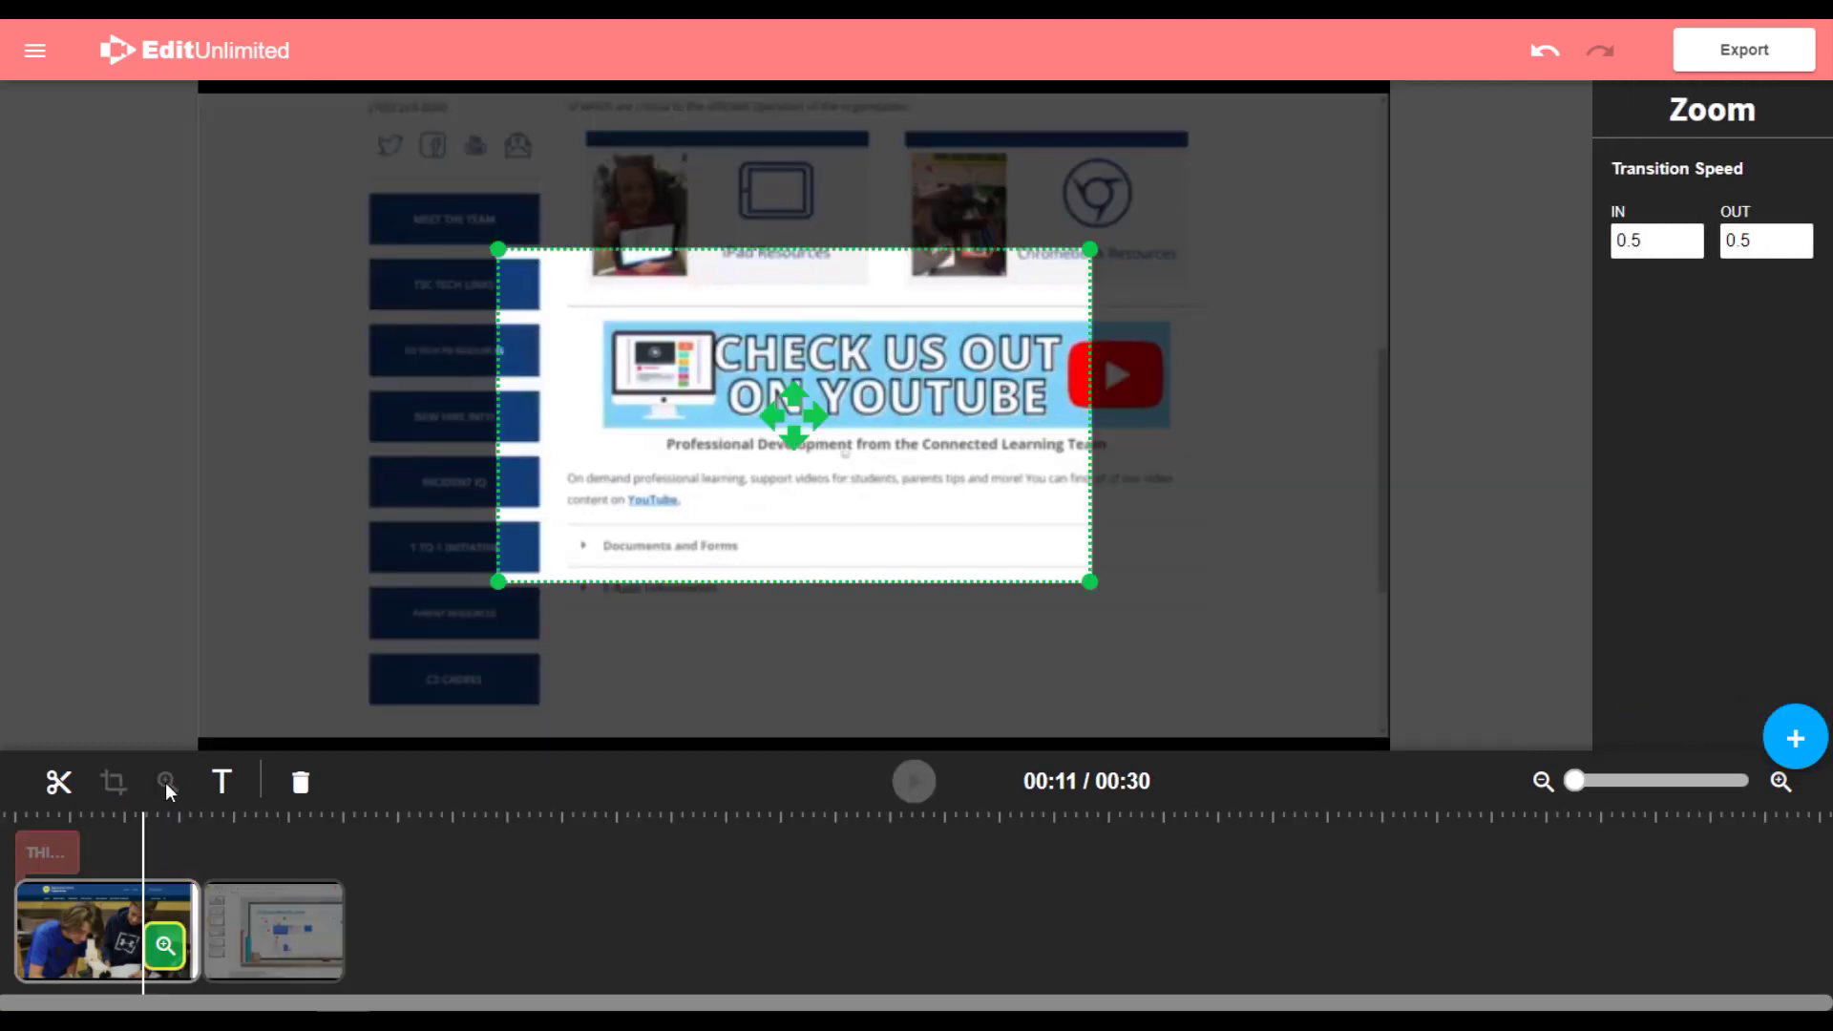
pyautogui.moveTo(769, 446); pyautogui.dragTo(856, 495)
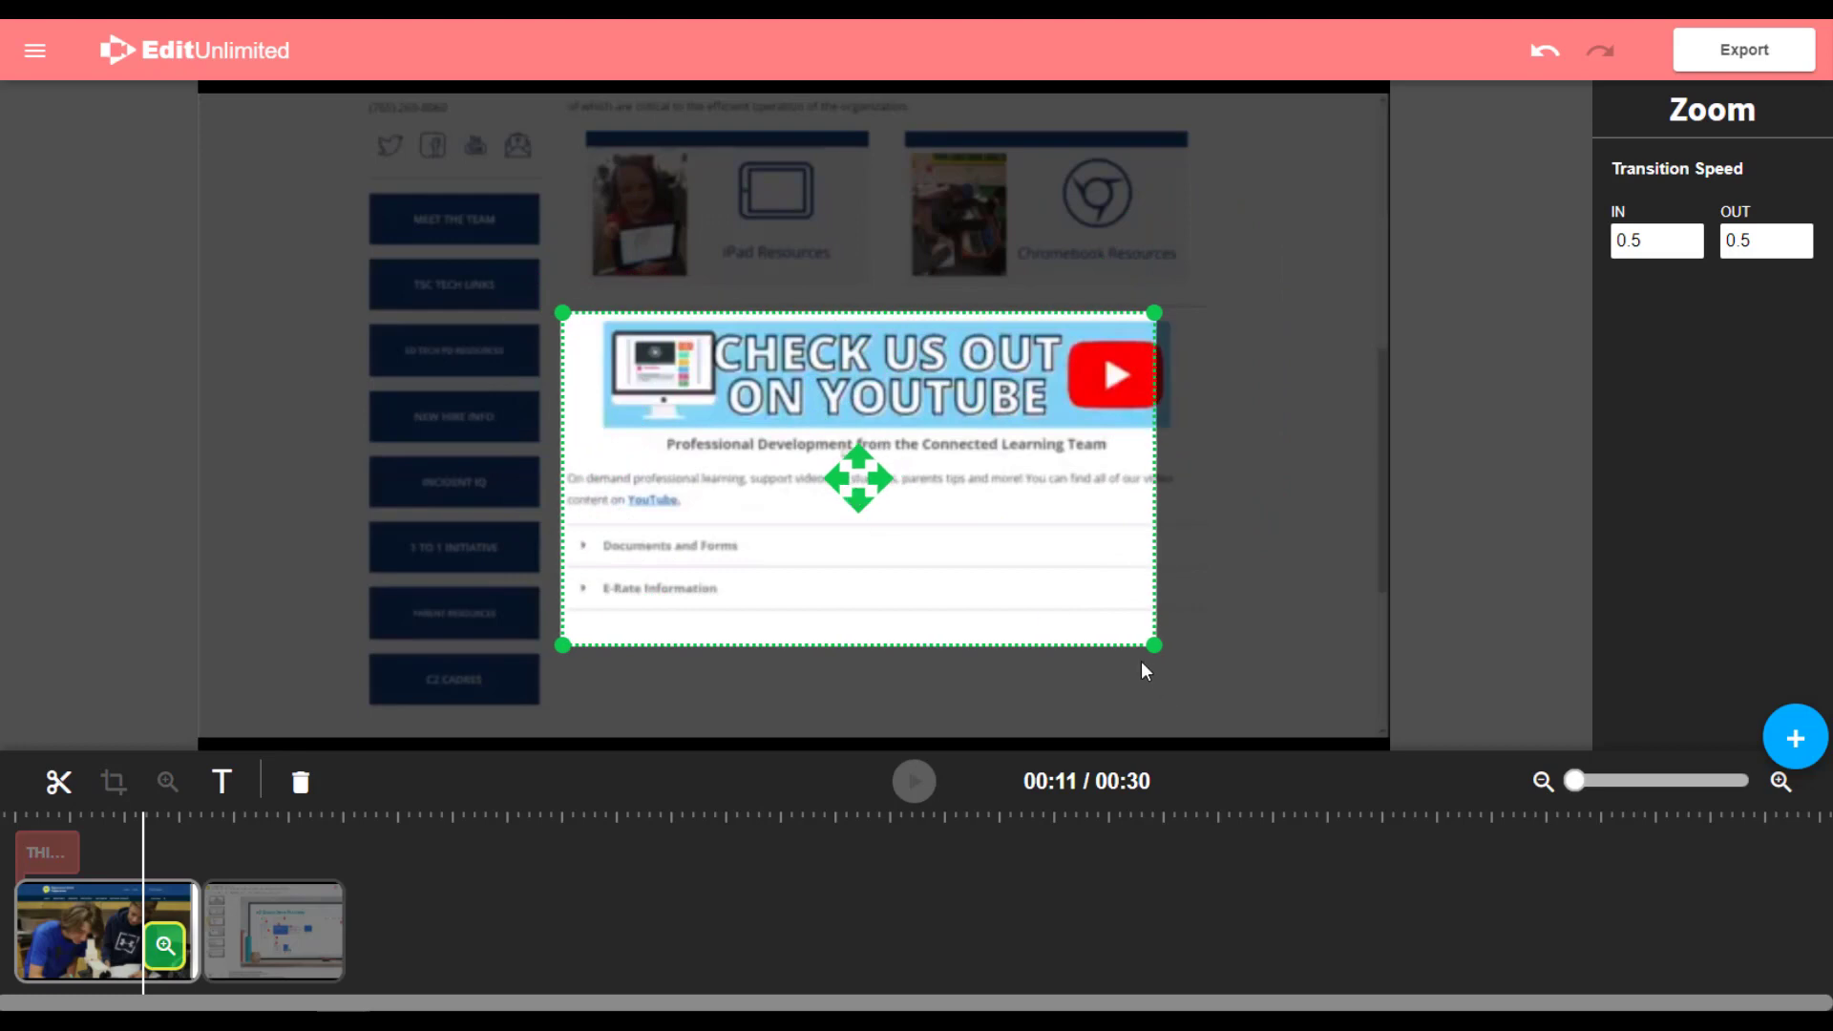
pyautogui.moveTo(1153, 637); pyautogui.dragTo(1193, 664)
pyautogui.moveTo(1019, 589); pyautogui.dragTo(1011, 524)
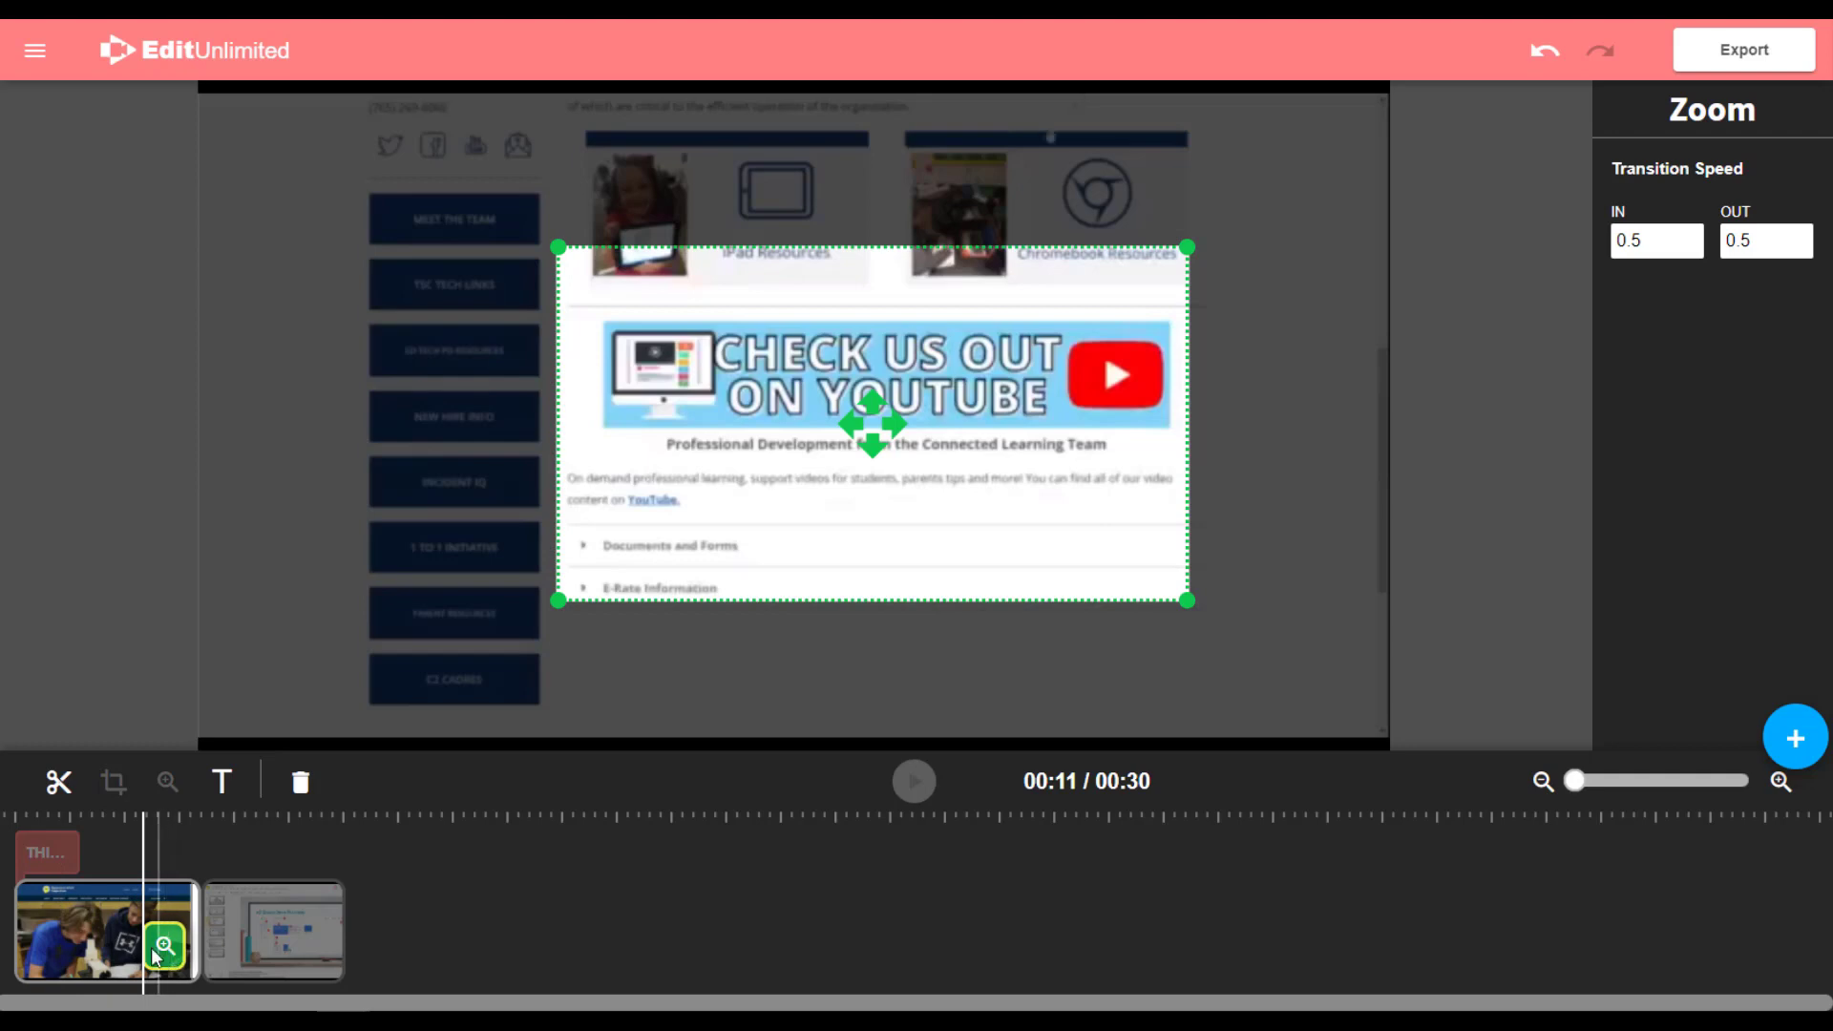
pyautogui.click(122, 911)
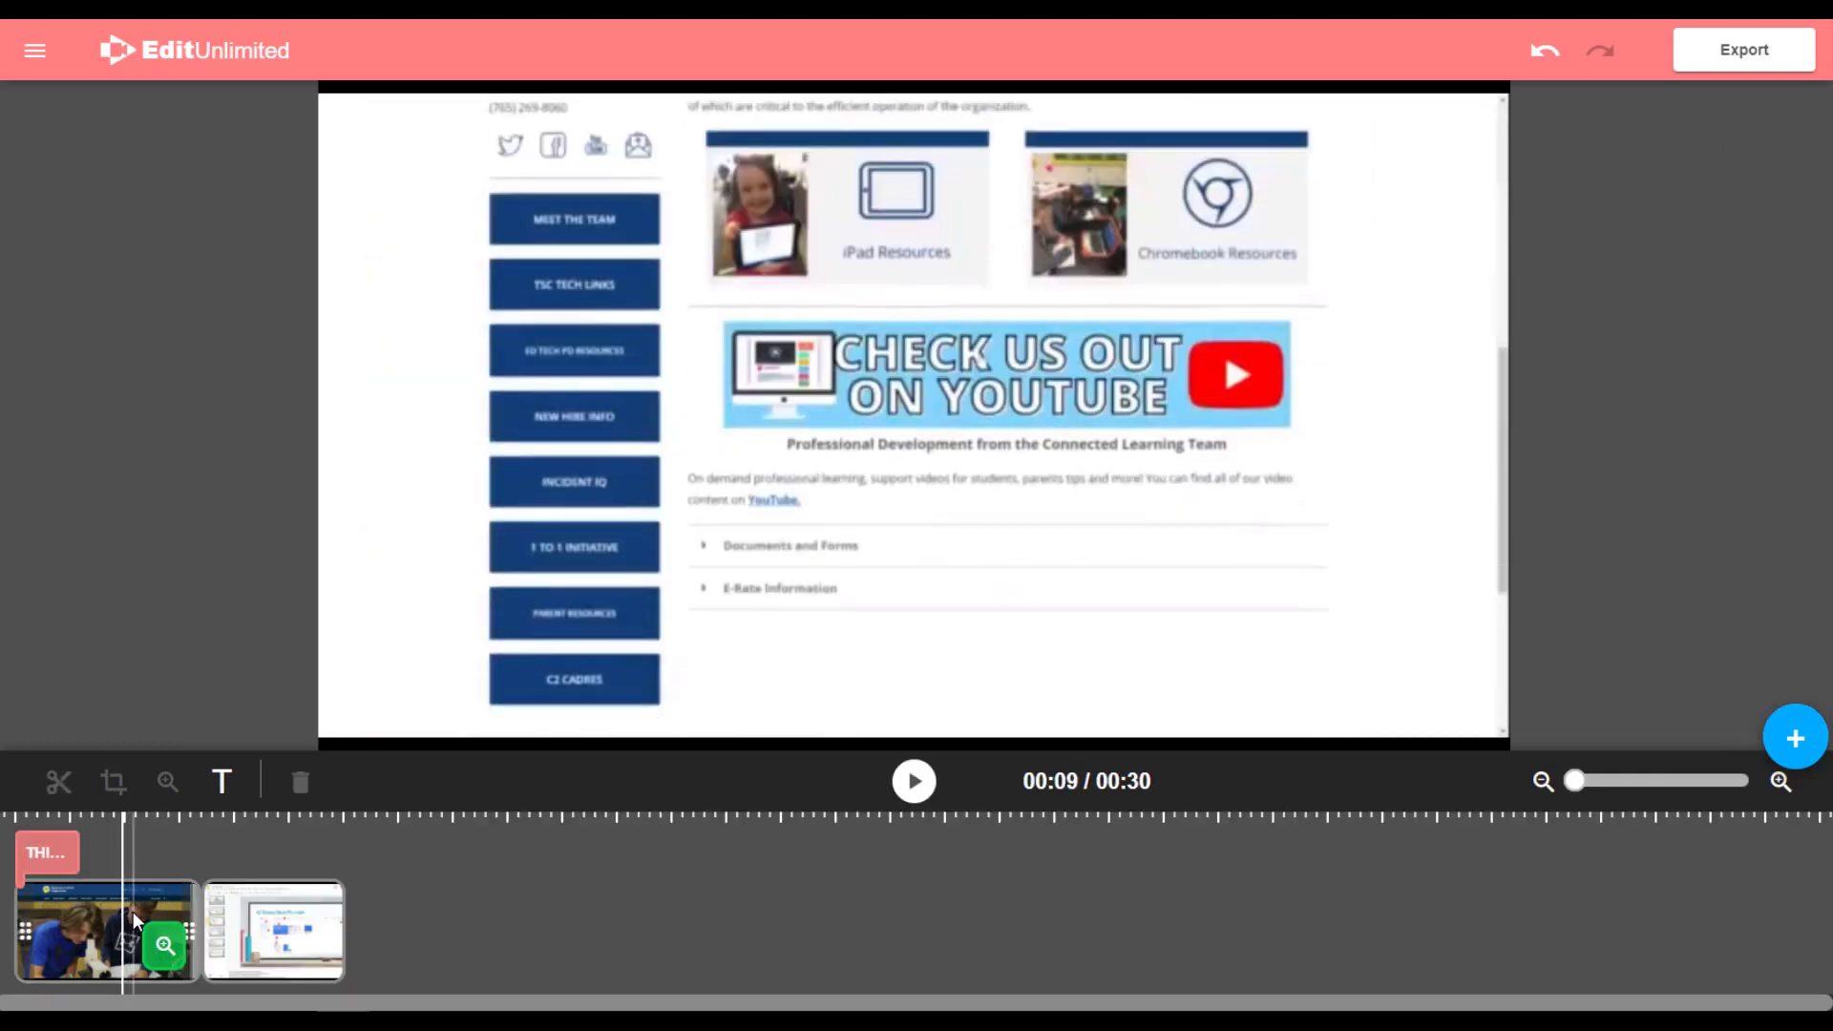
# Step: Play the video from 00:10 to preview the zoom effect, and stop the playback
pyautogui.click(133, 913)
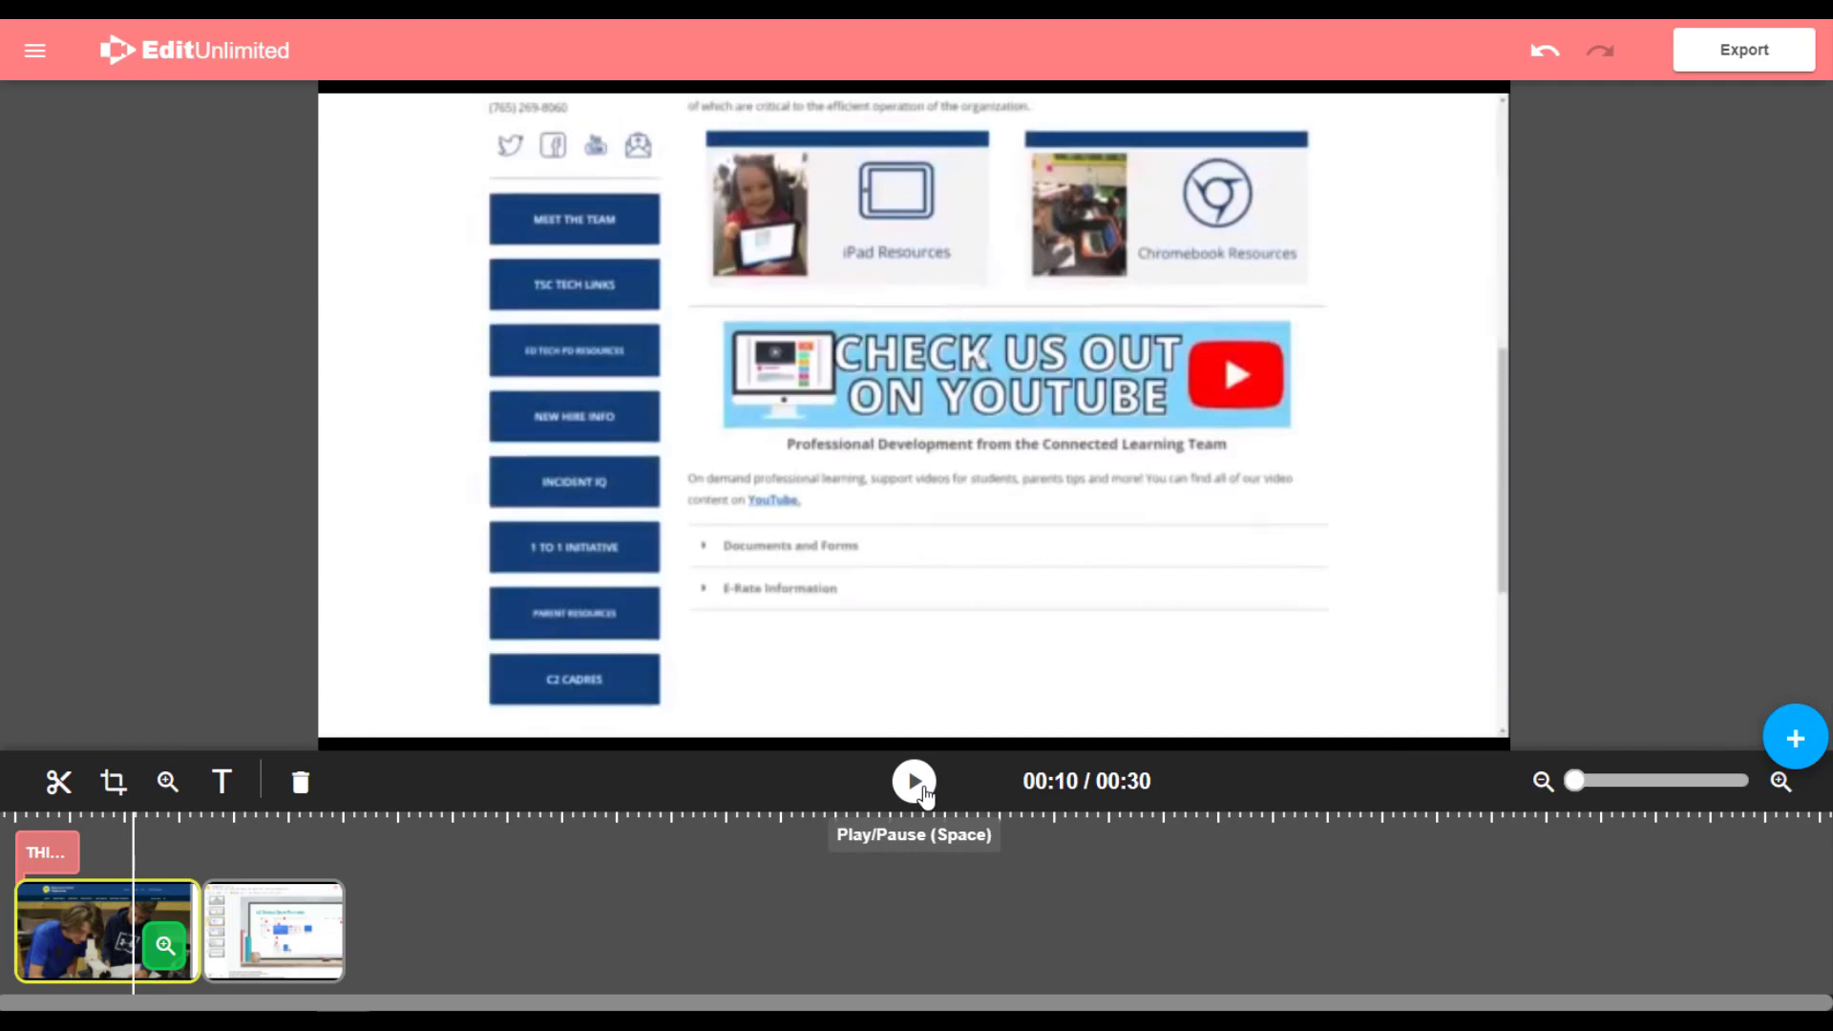
pyautogui.click(922, 791)
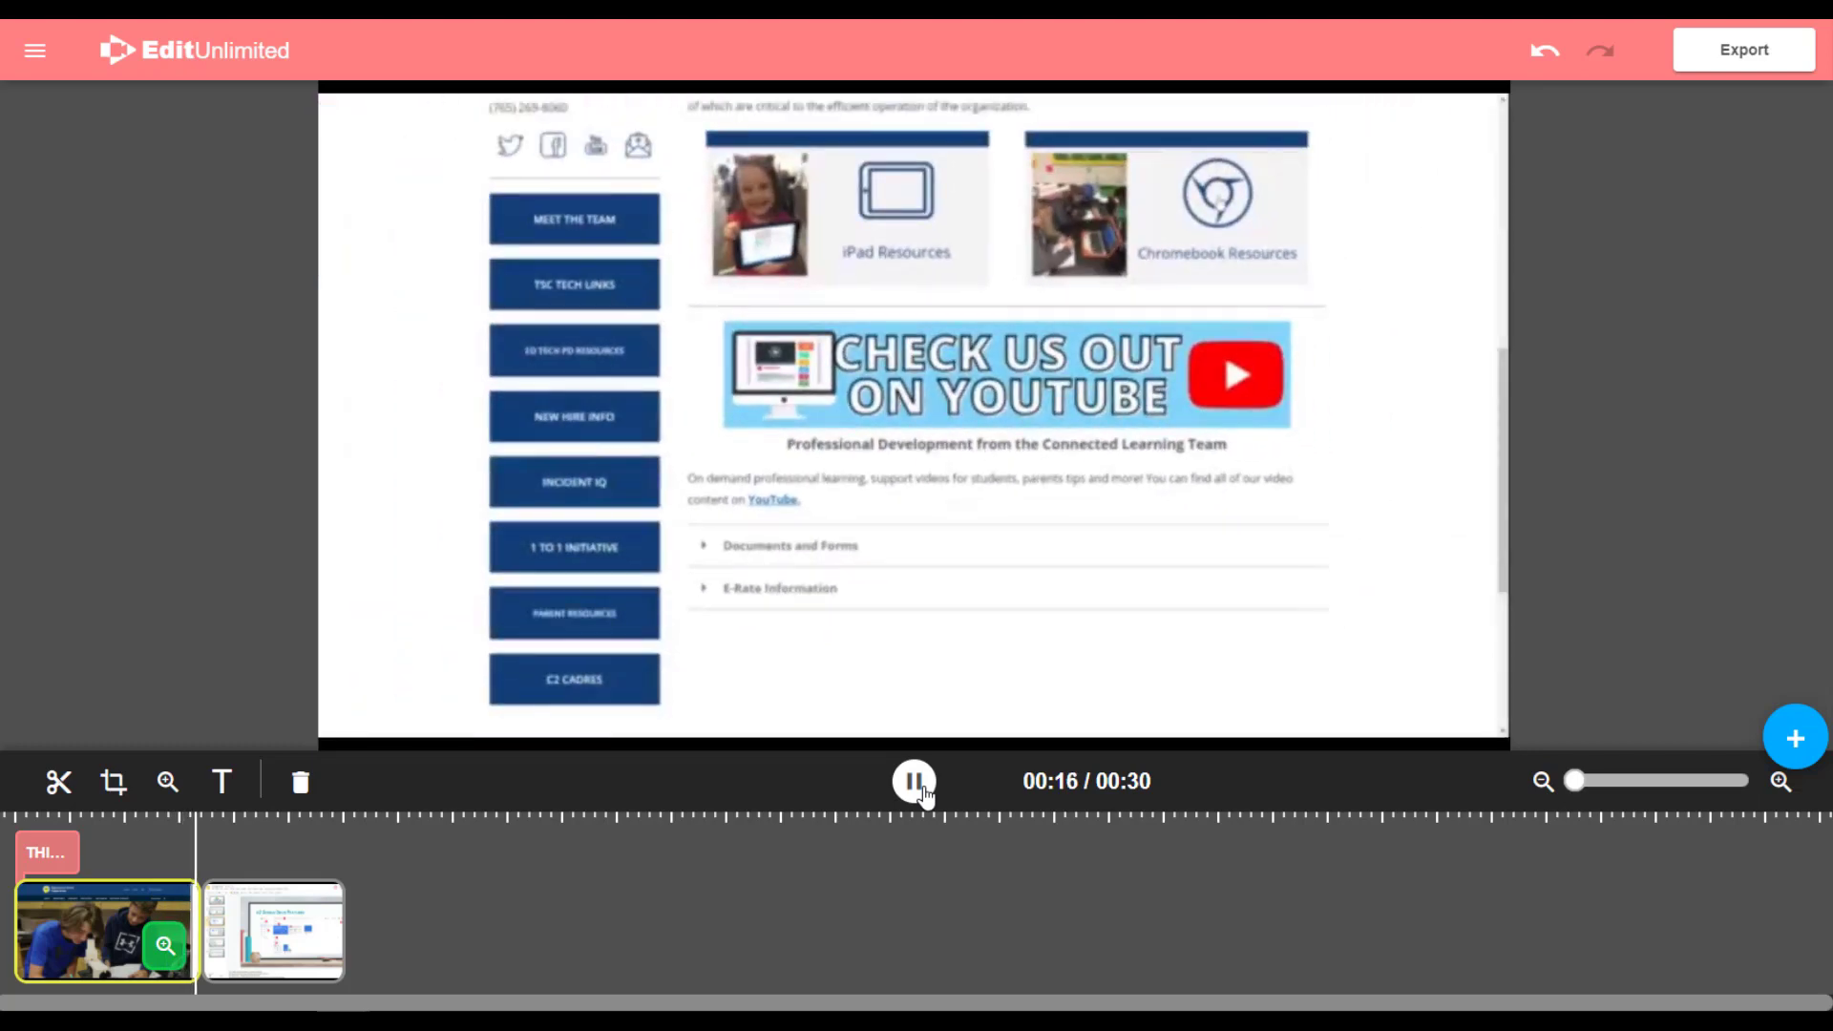
pyautogui.click(153, 945)
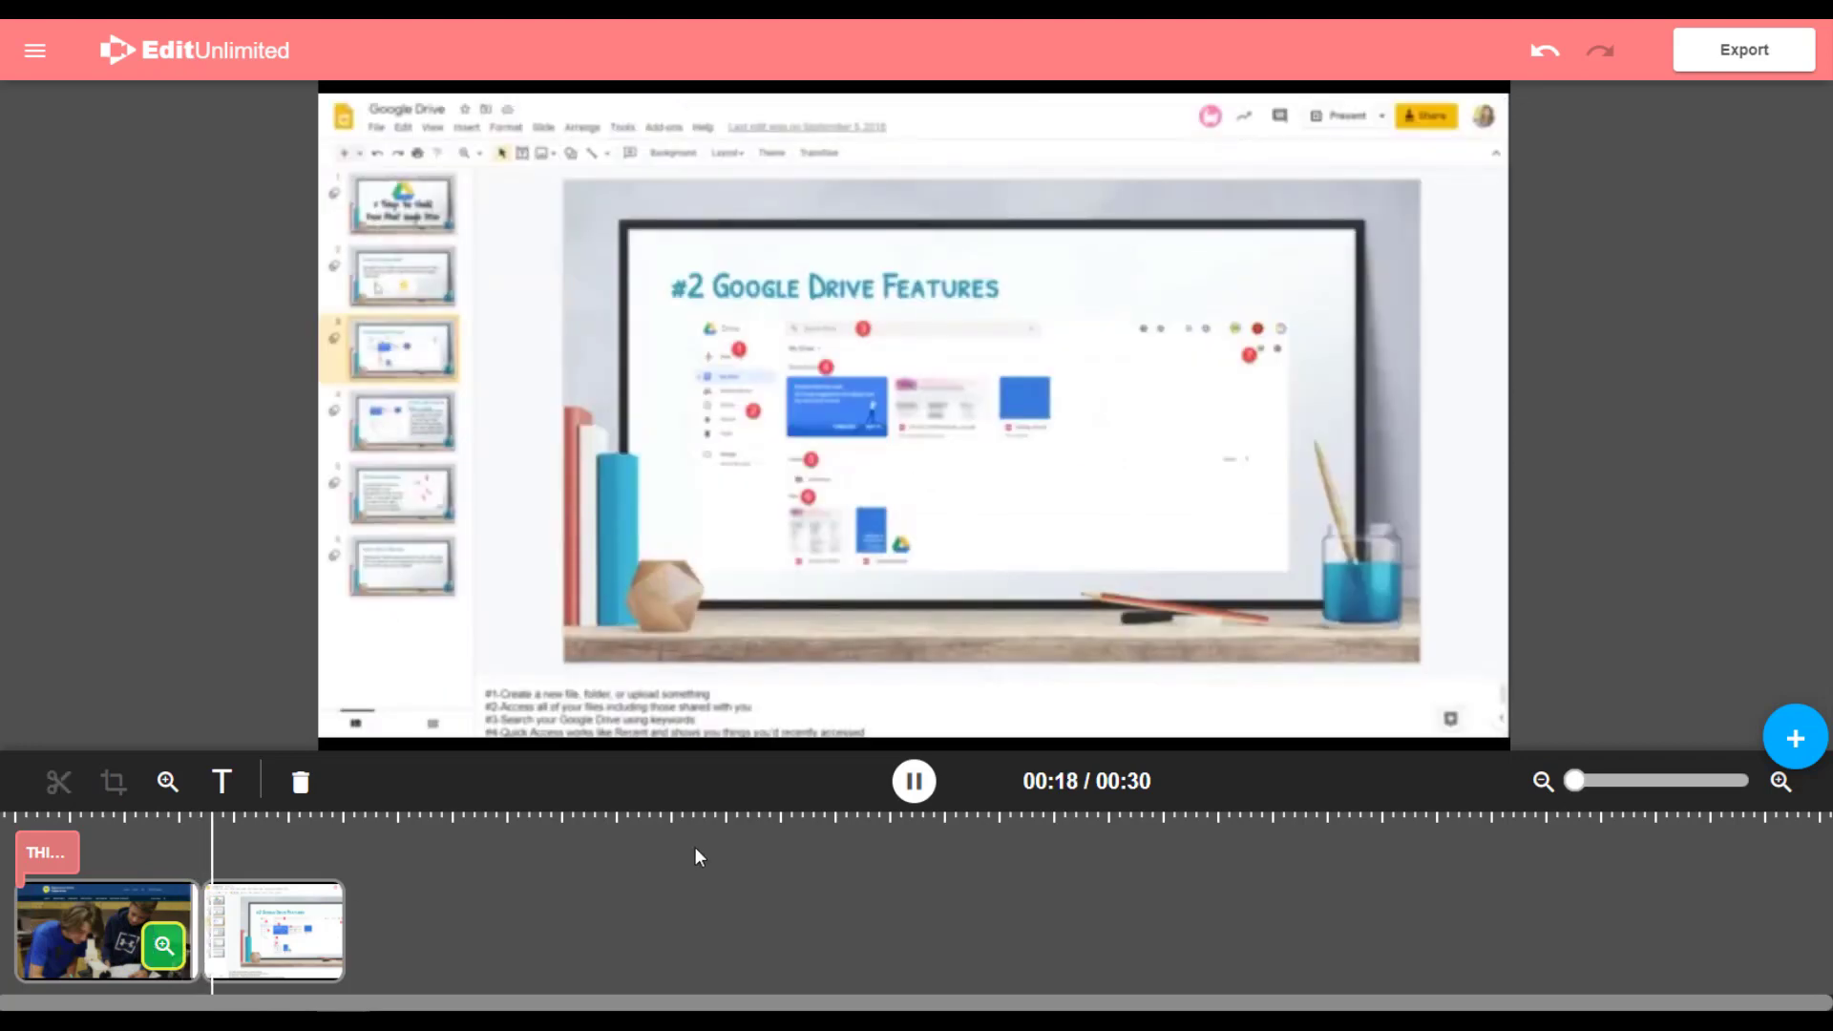
pyautogui.click(914, 781)
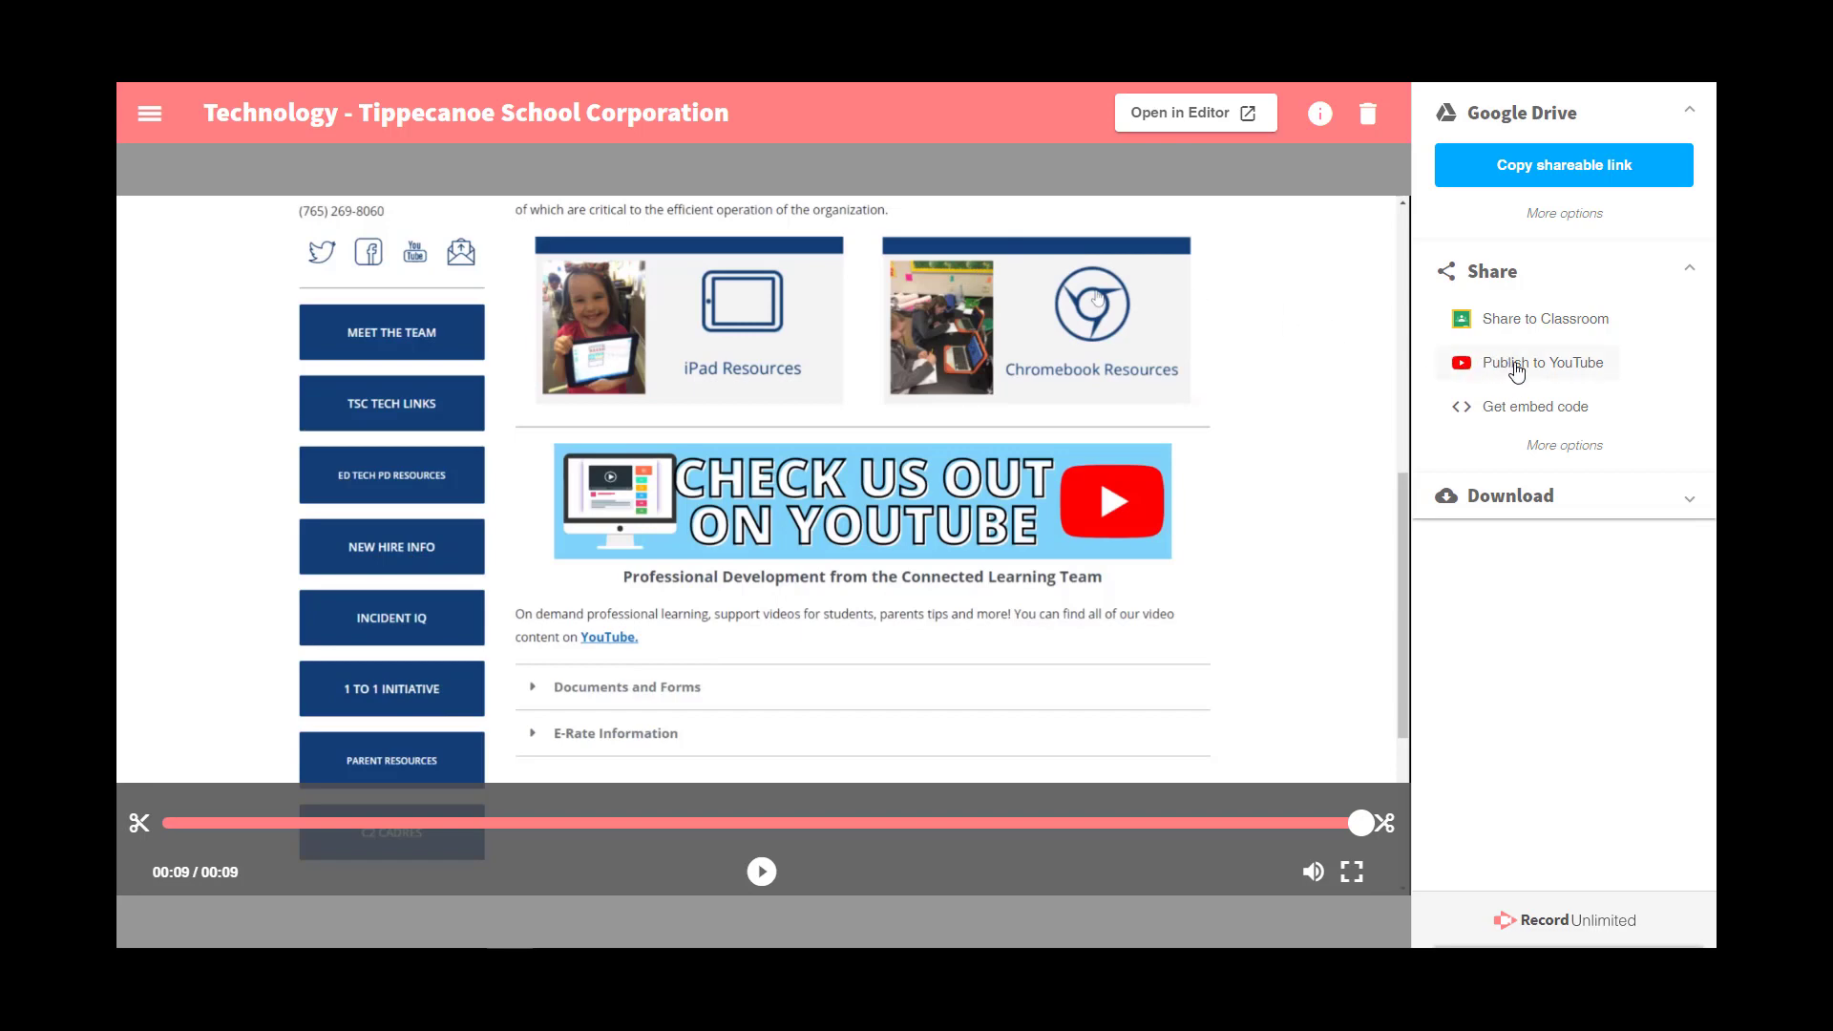
# Step: Start publishing the recording to YouTube and set its visibility to Unlisted
pyautogui.click(1517, 372)
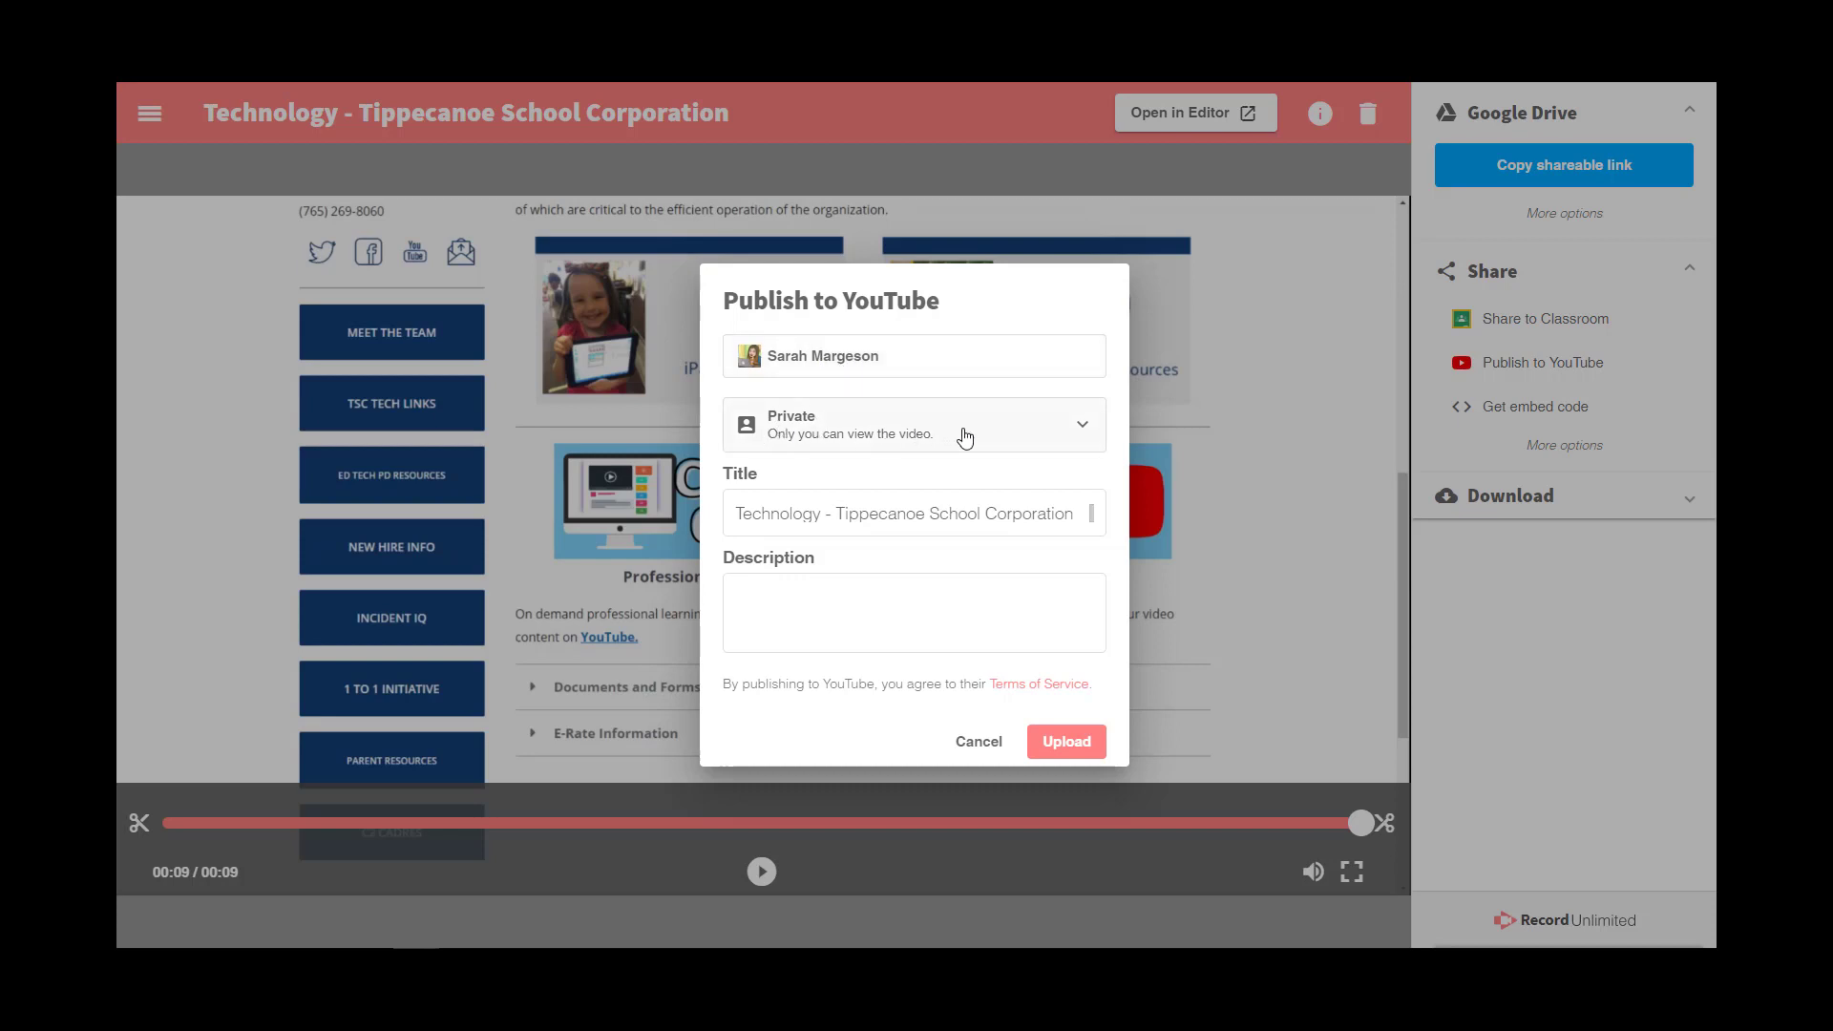
pyautogui.click(864, 436)
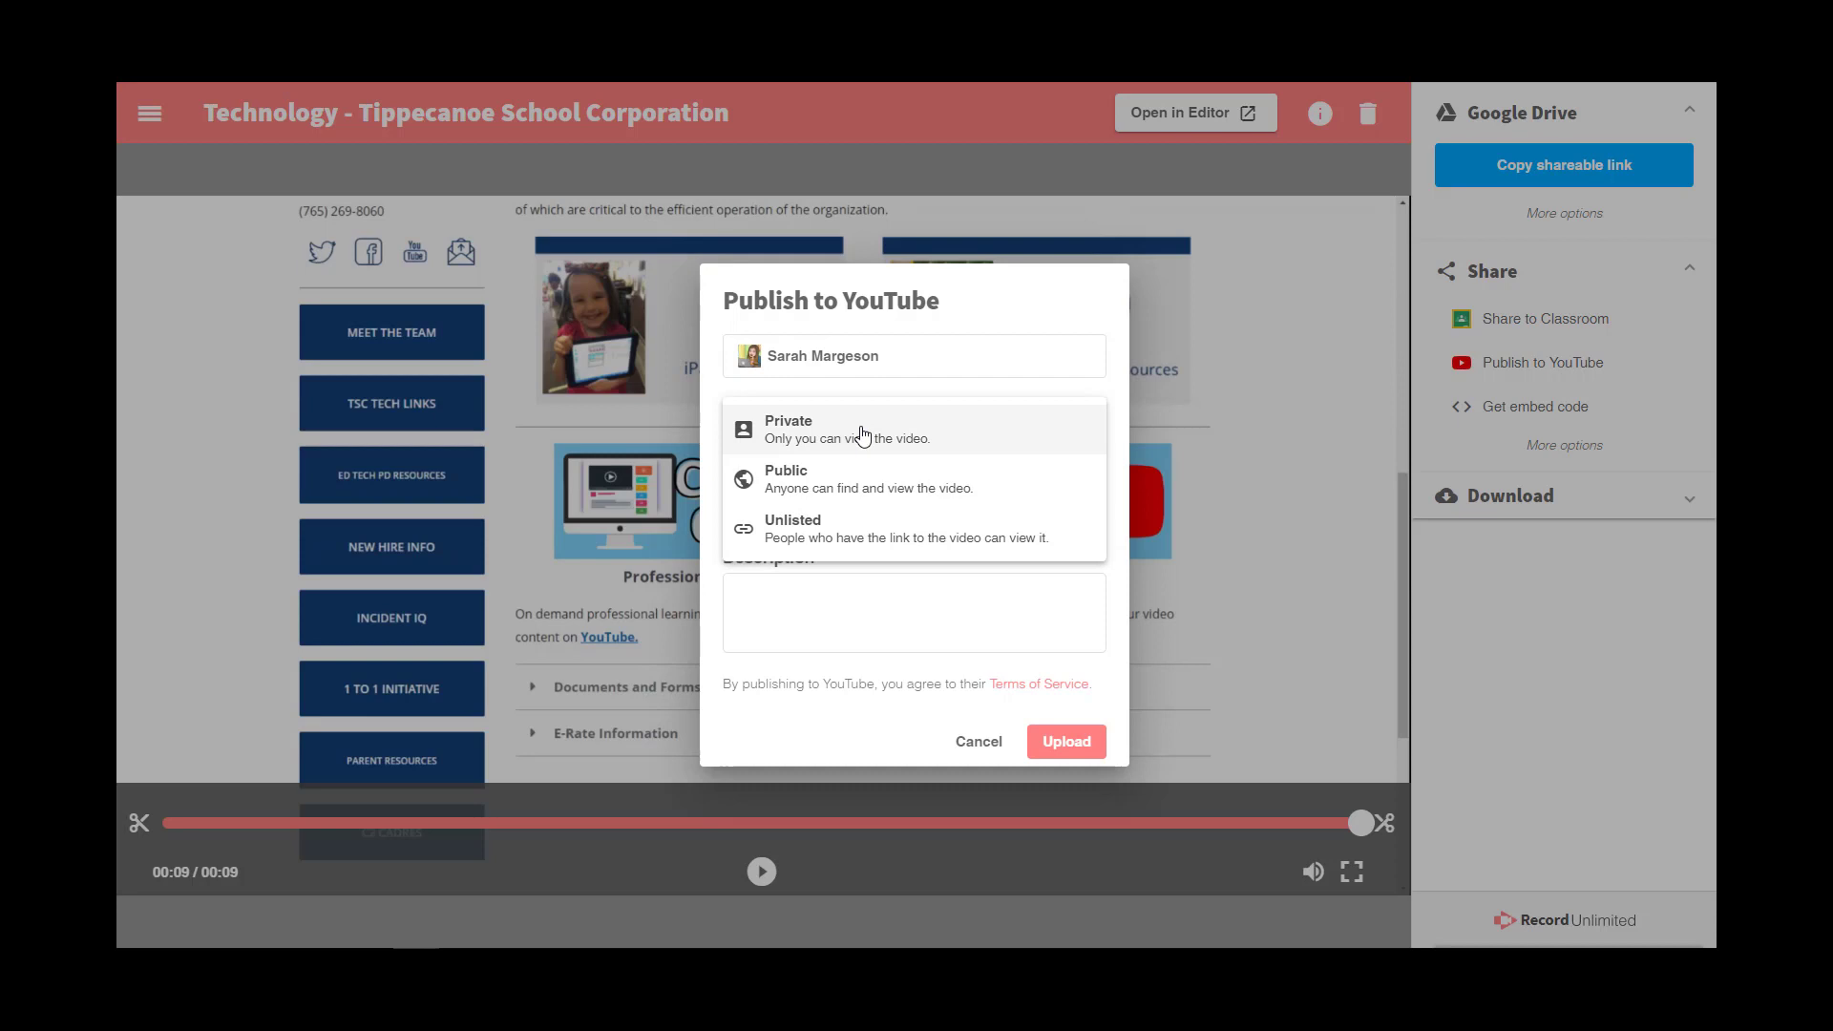
pyautogui.click(860, 533)
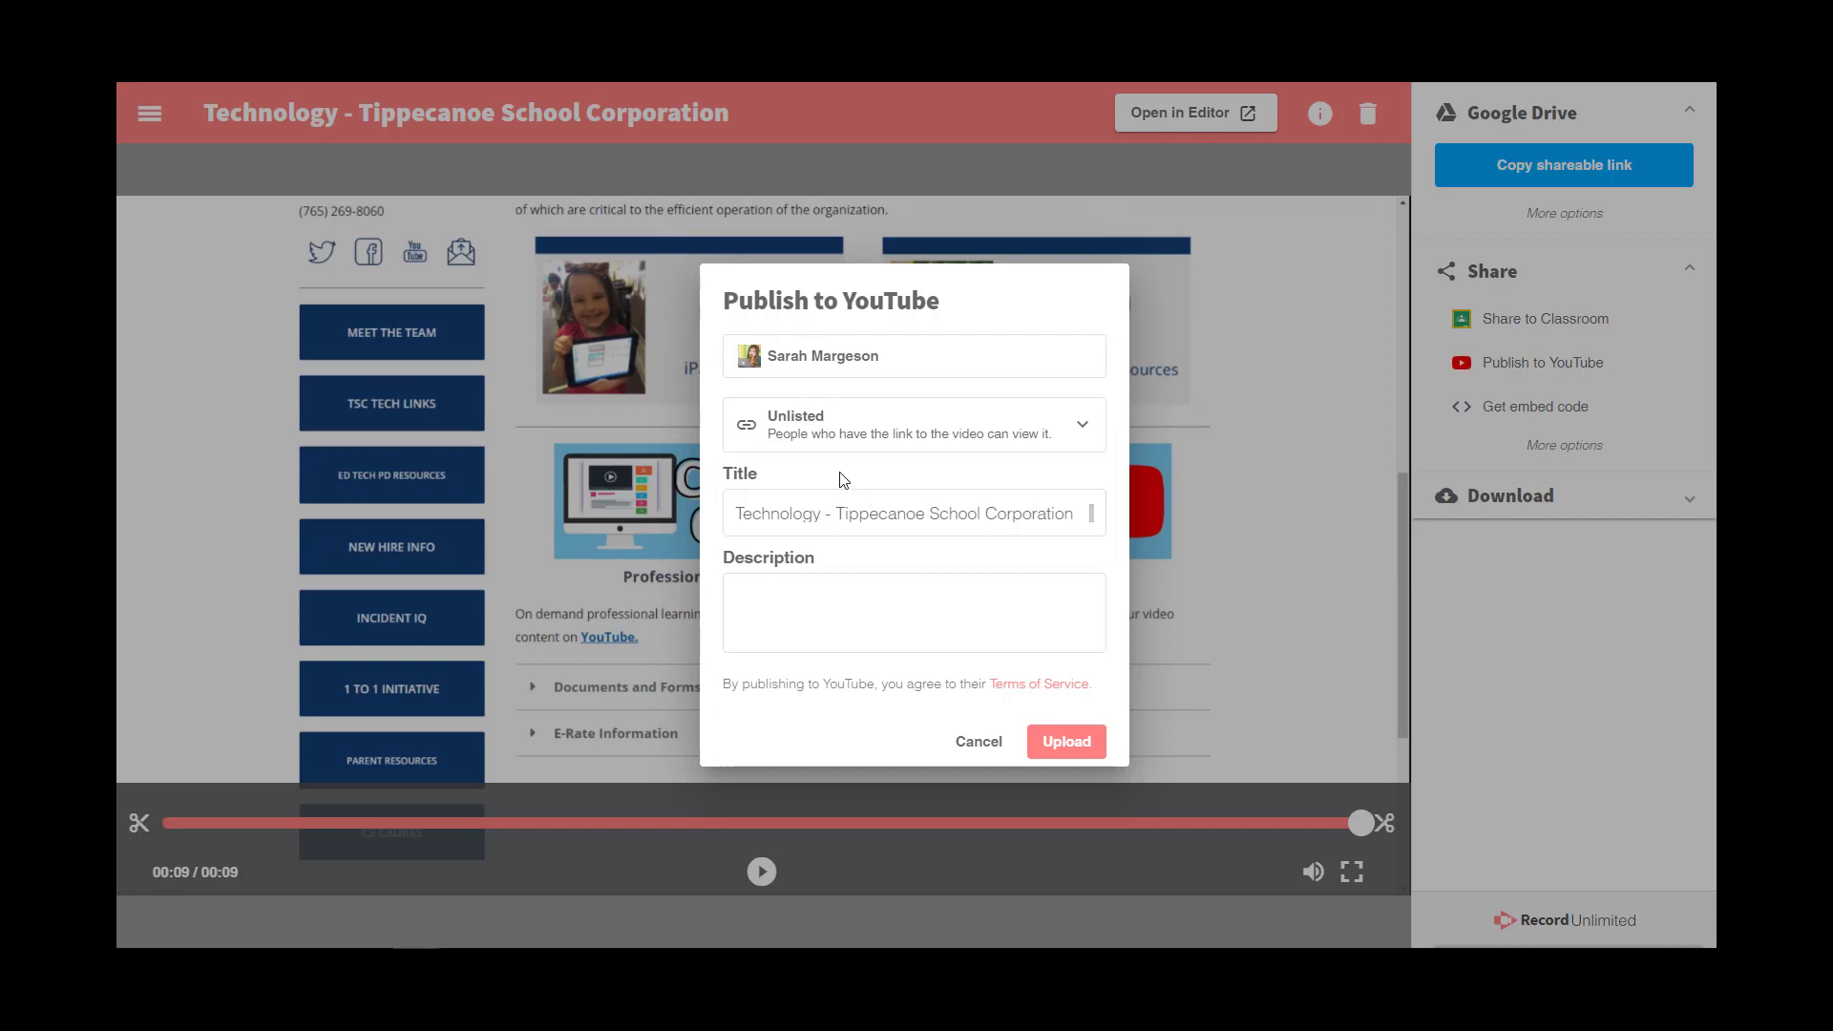
# Step: Replace the video title with "Closed Captioning Example" and upload the recording
pyautogui.moveTo(739, 516); pyautogui.dragTo(1107, 522)
pyautogui.write('Clo')
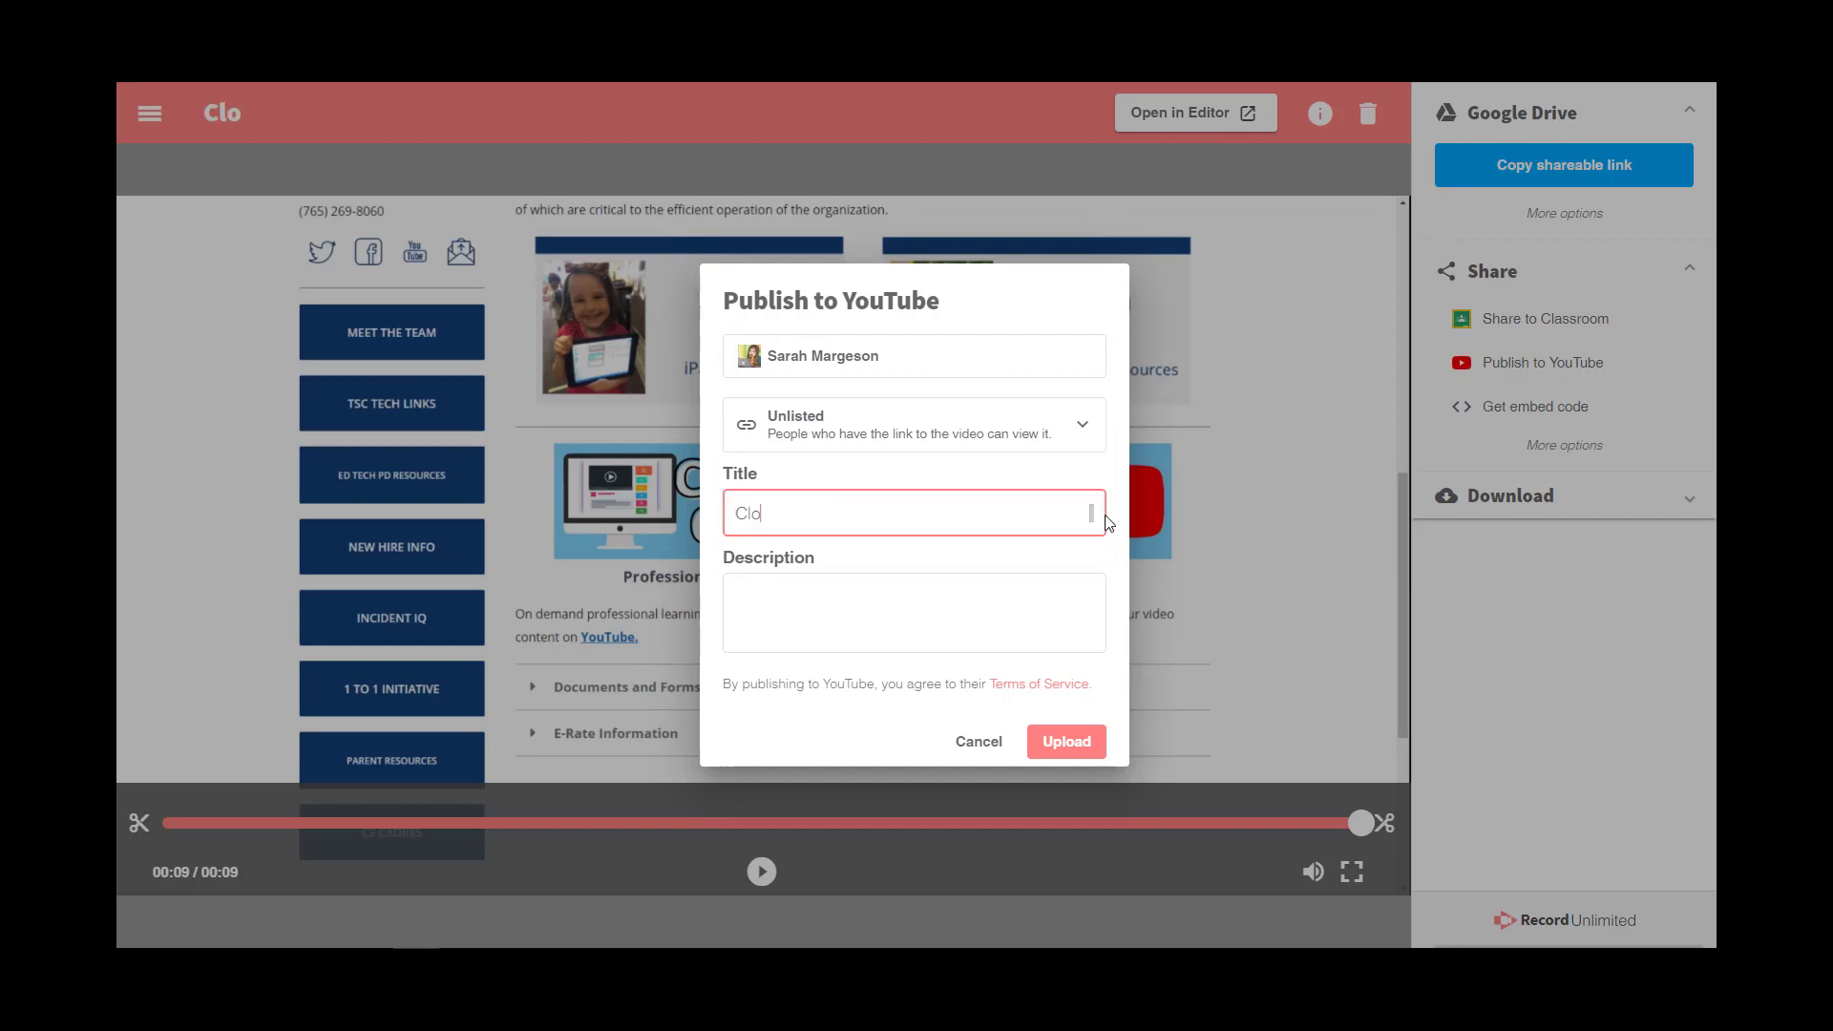
pyautogui.write('sed Captioning Example')
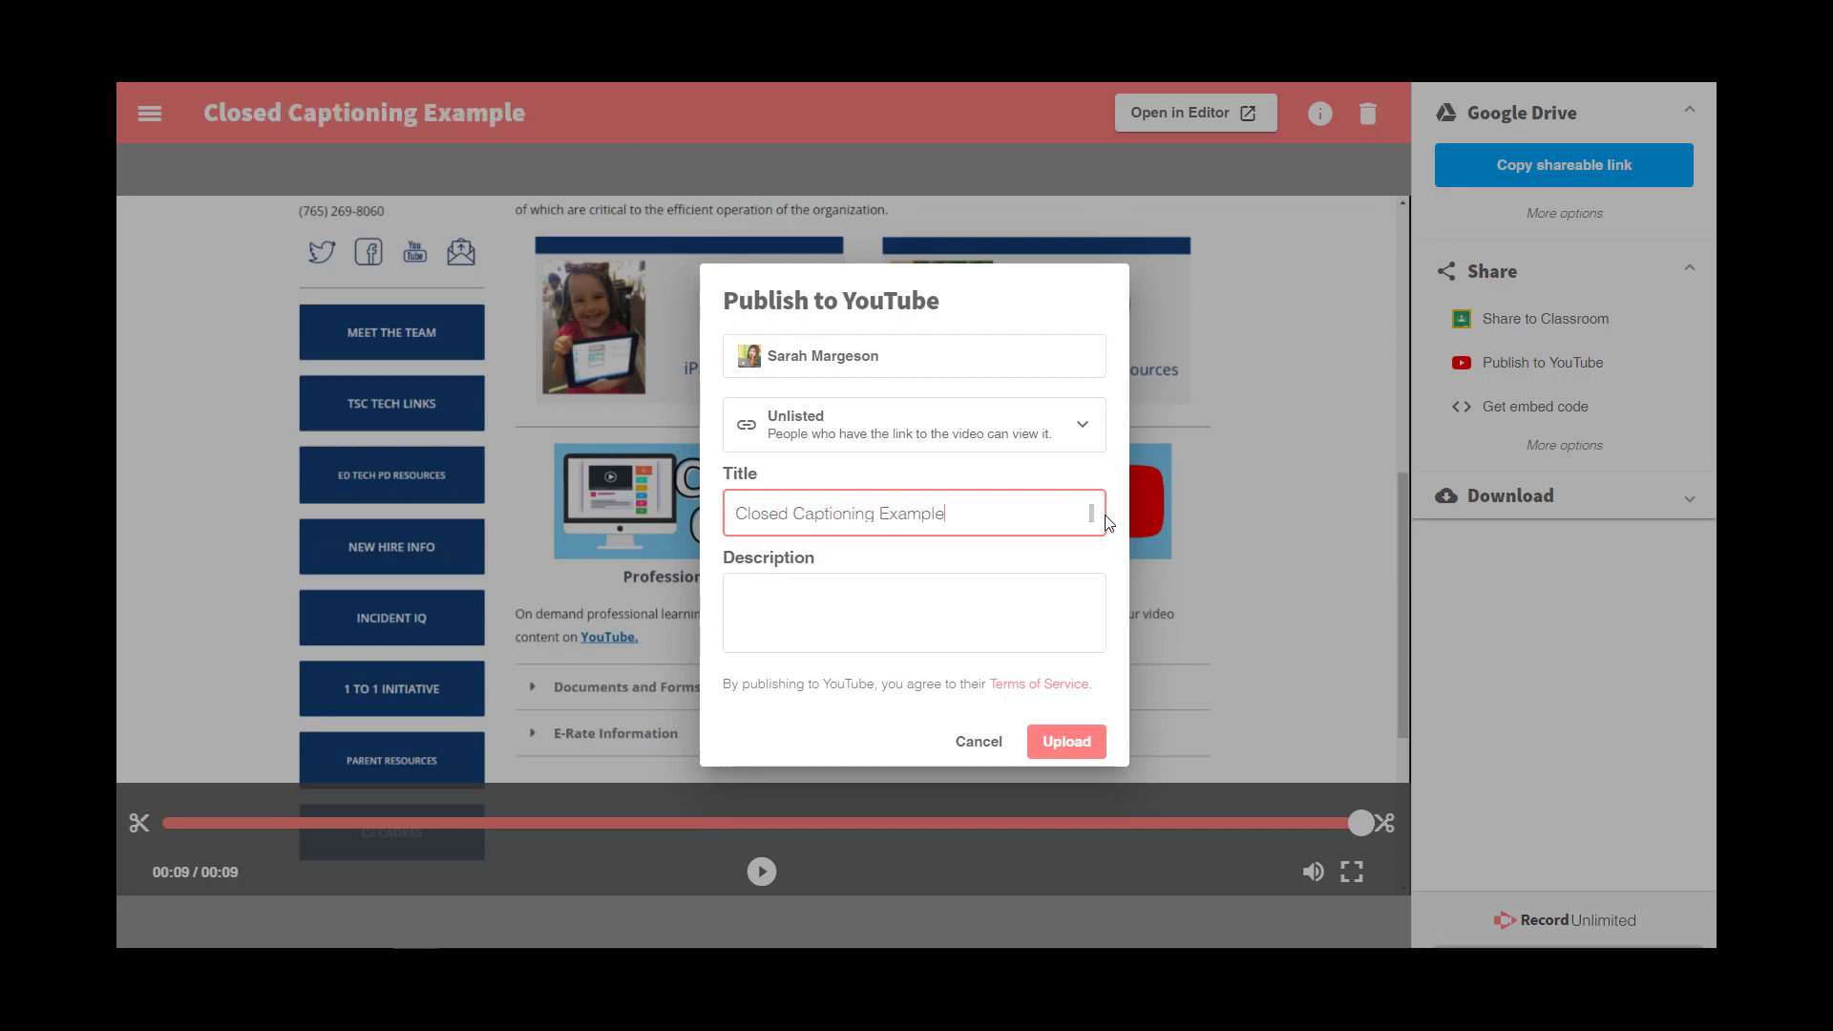
pyautogui.click(1066, 743)
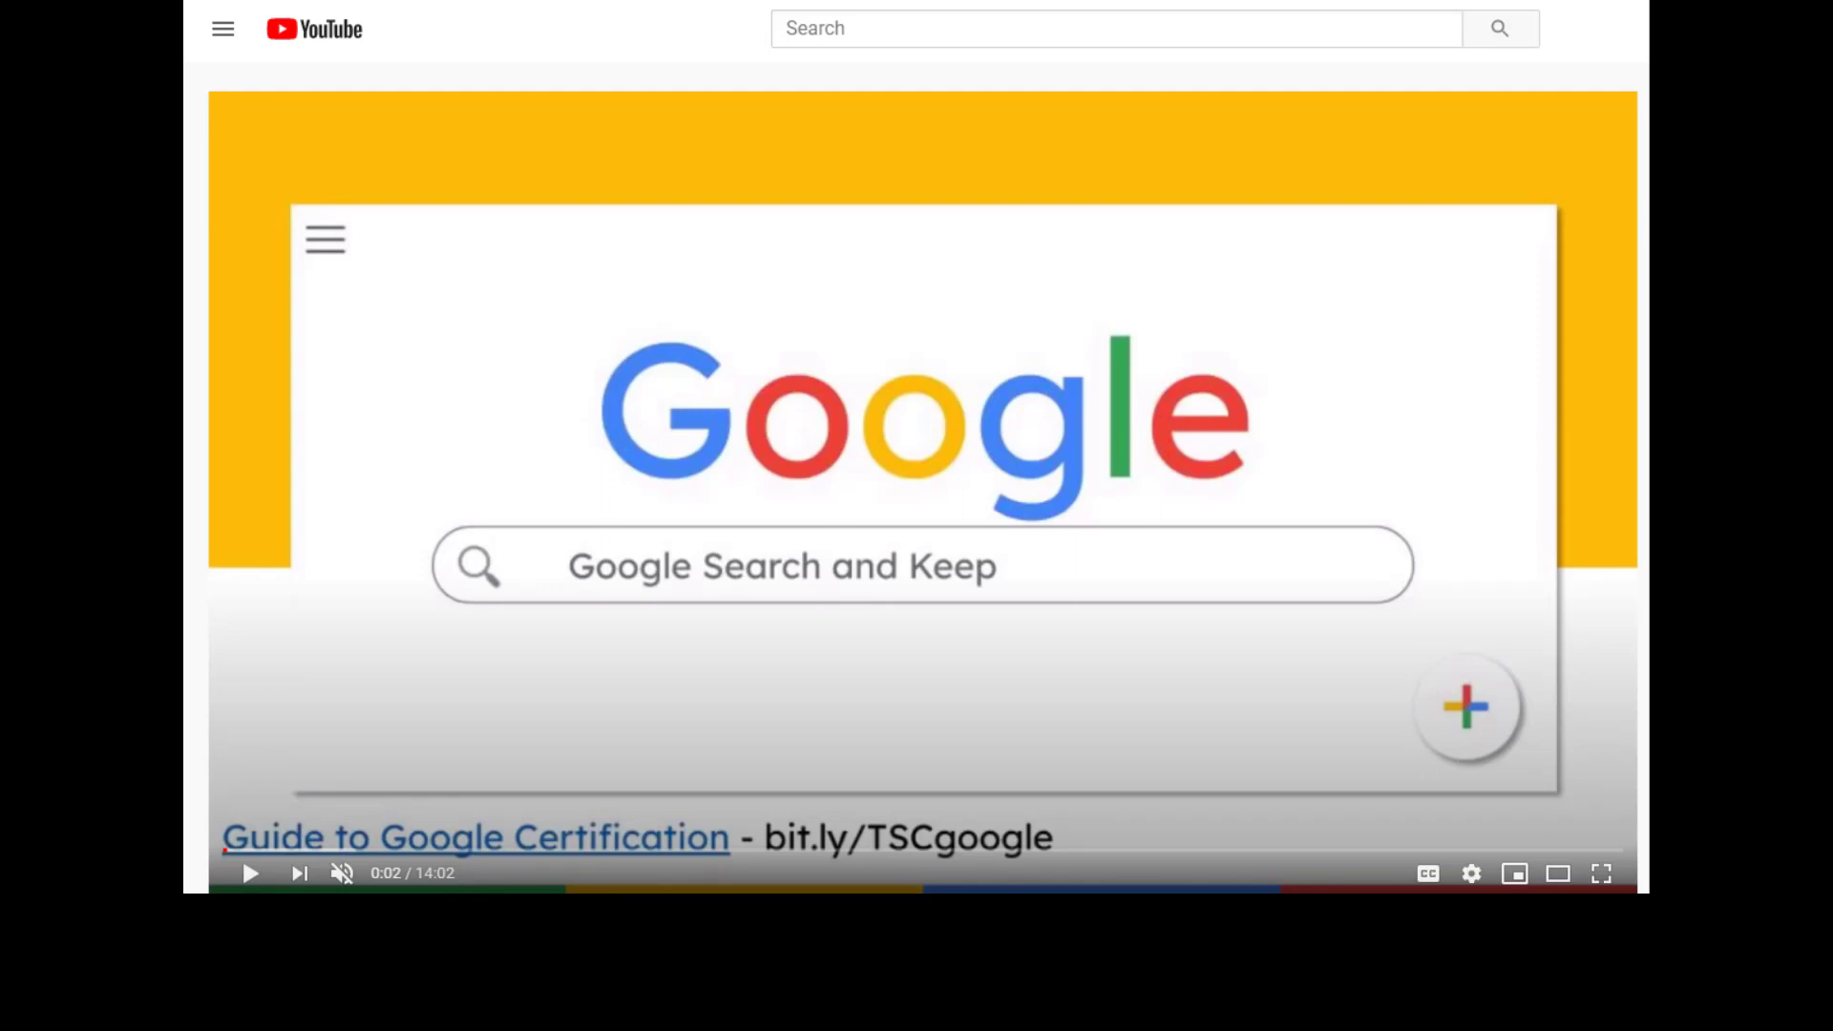
# Step: Turn on closed captions for the Google Search and Keep video on YouTube and play it from 0:51
pyautogui.click(1428, 875)
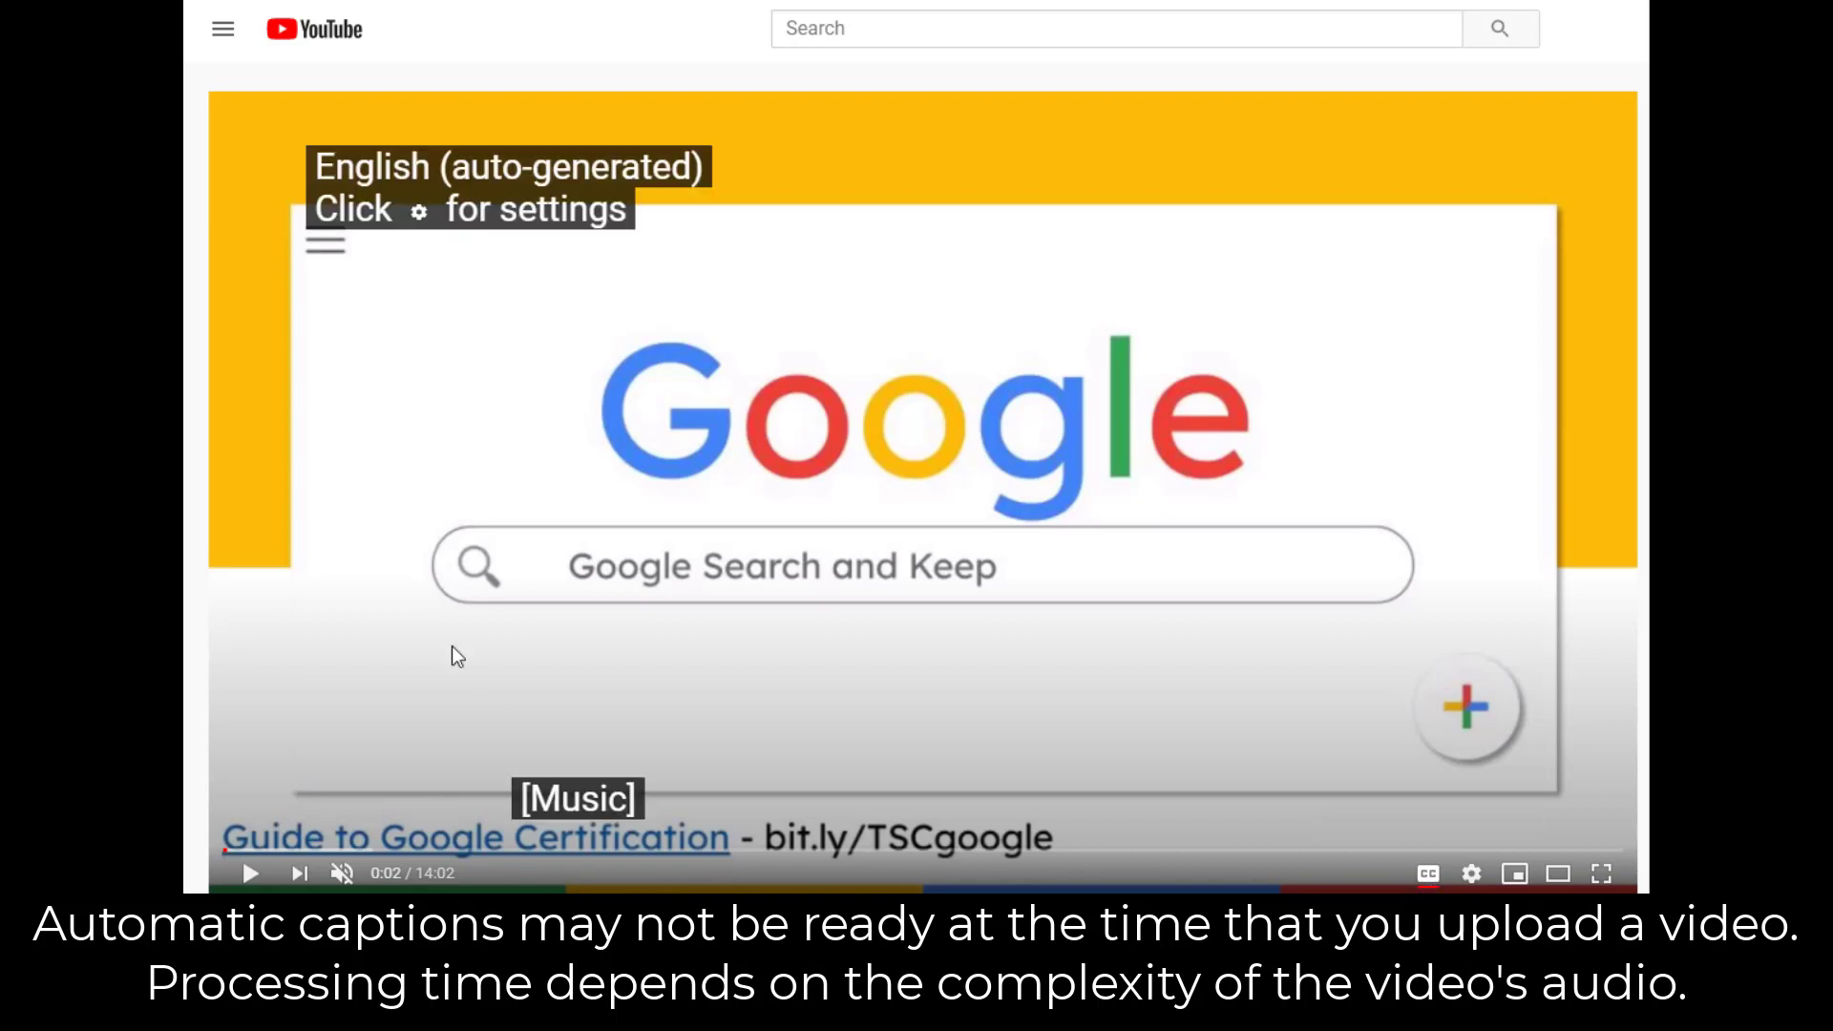
pyautogui.click(312, 851)
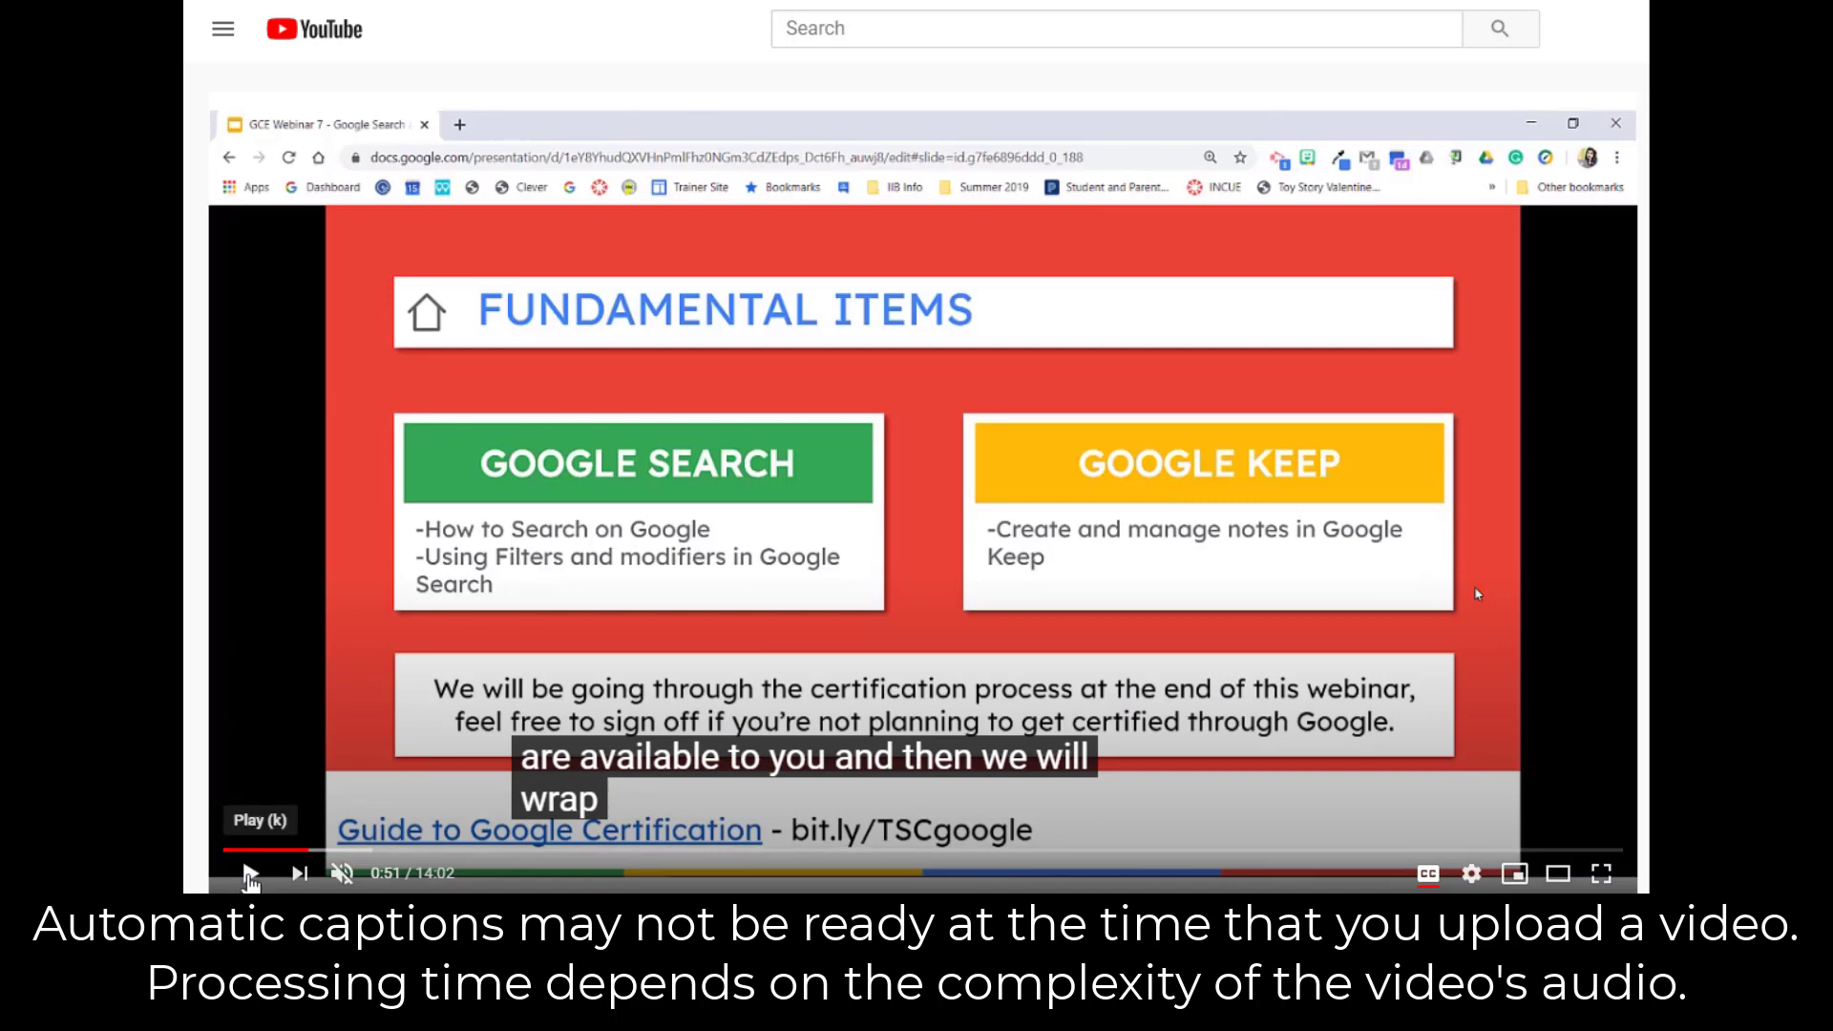
pyautogui.click(250, 874)
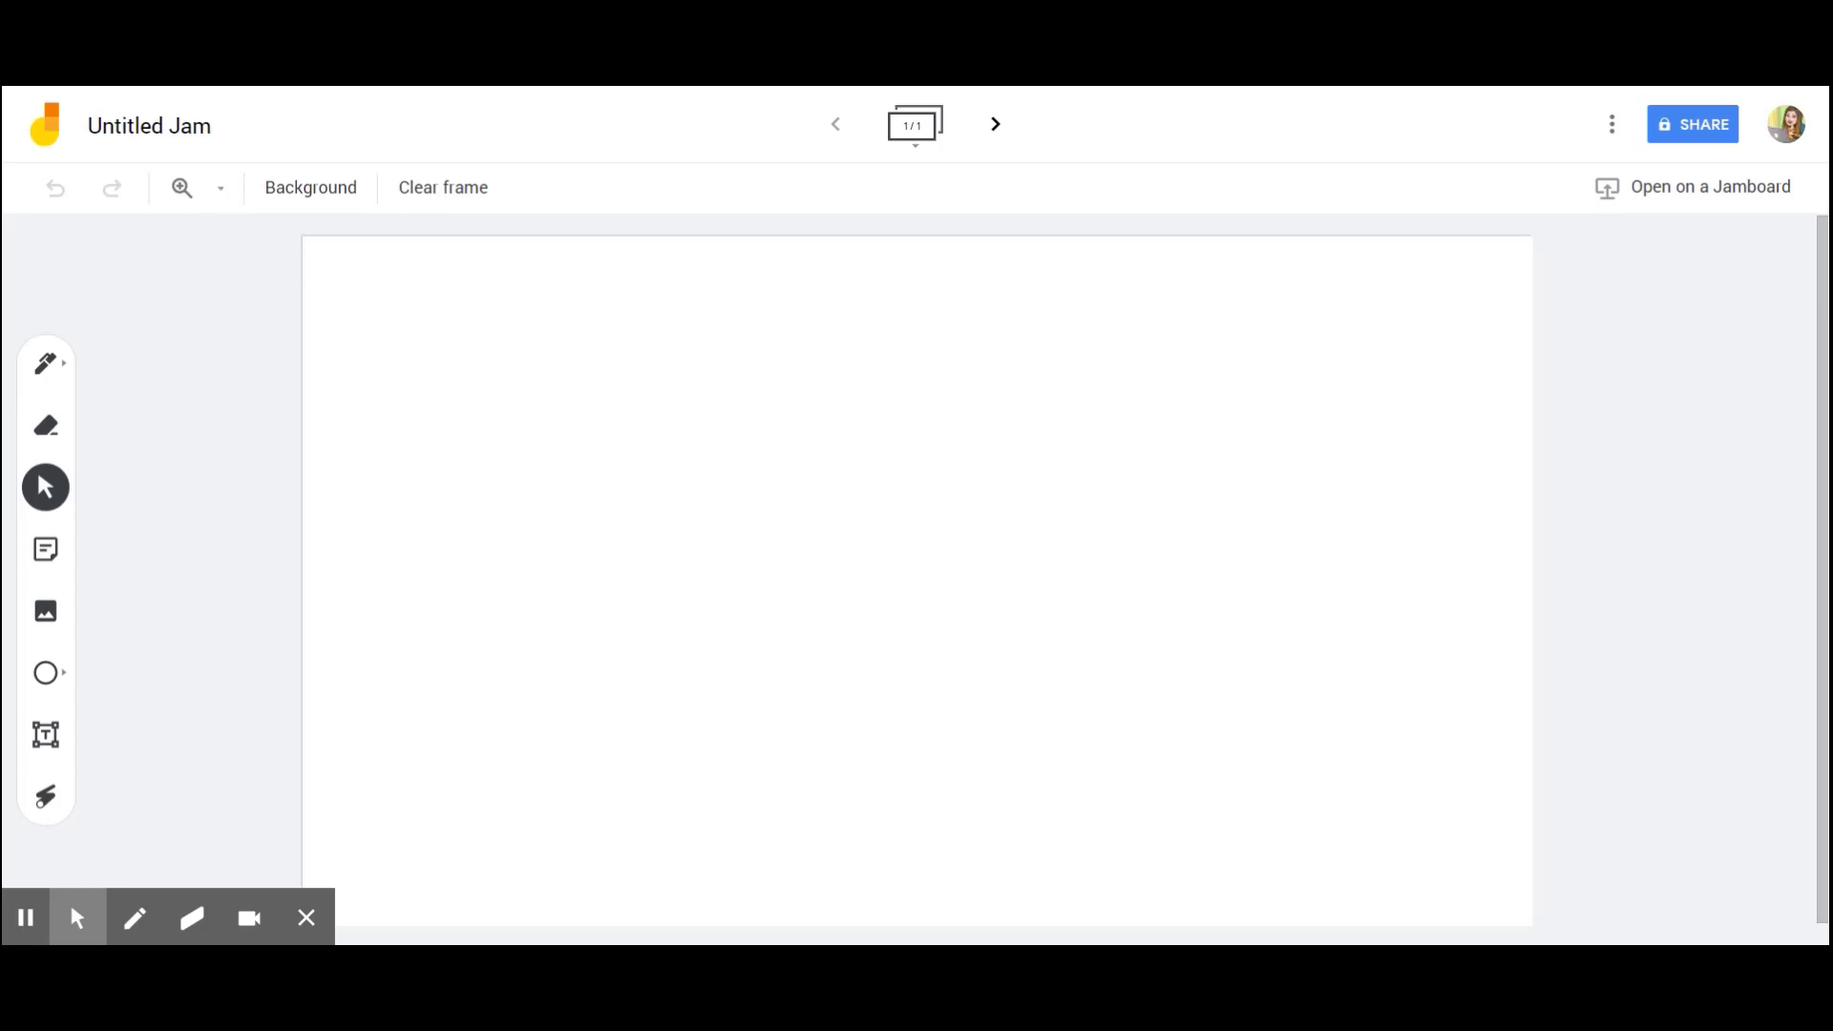
# Step: Handwrite "Hi there!" over the blank Jamboard frame with the recorder's blue annotation pen and underline it
pyautogui.click(134, 918)
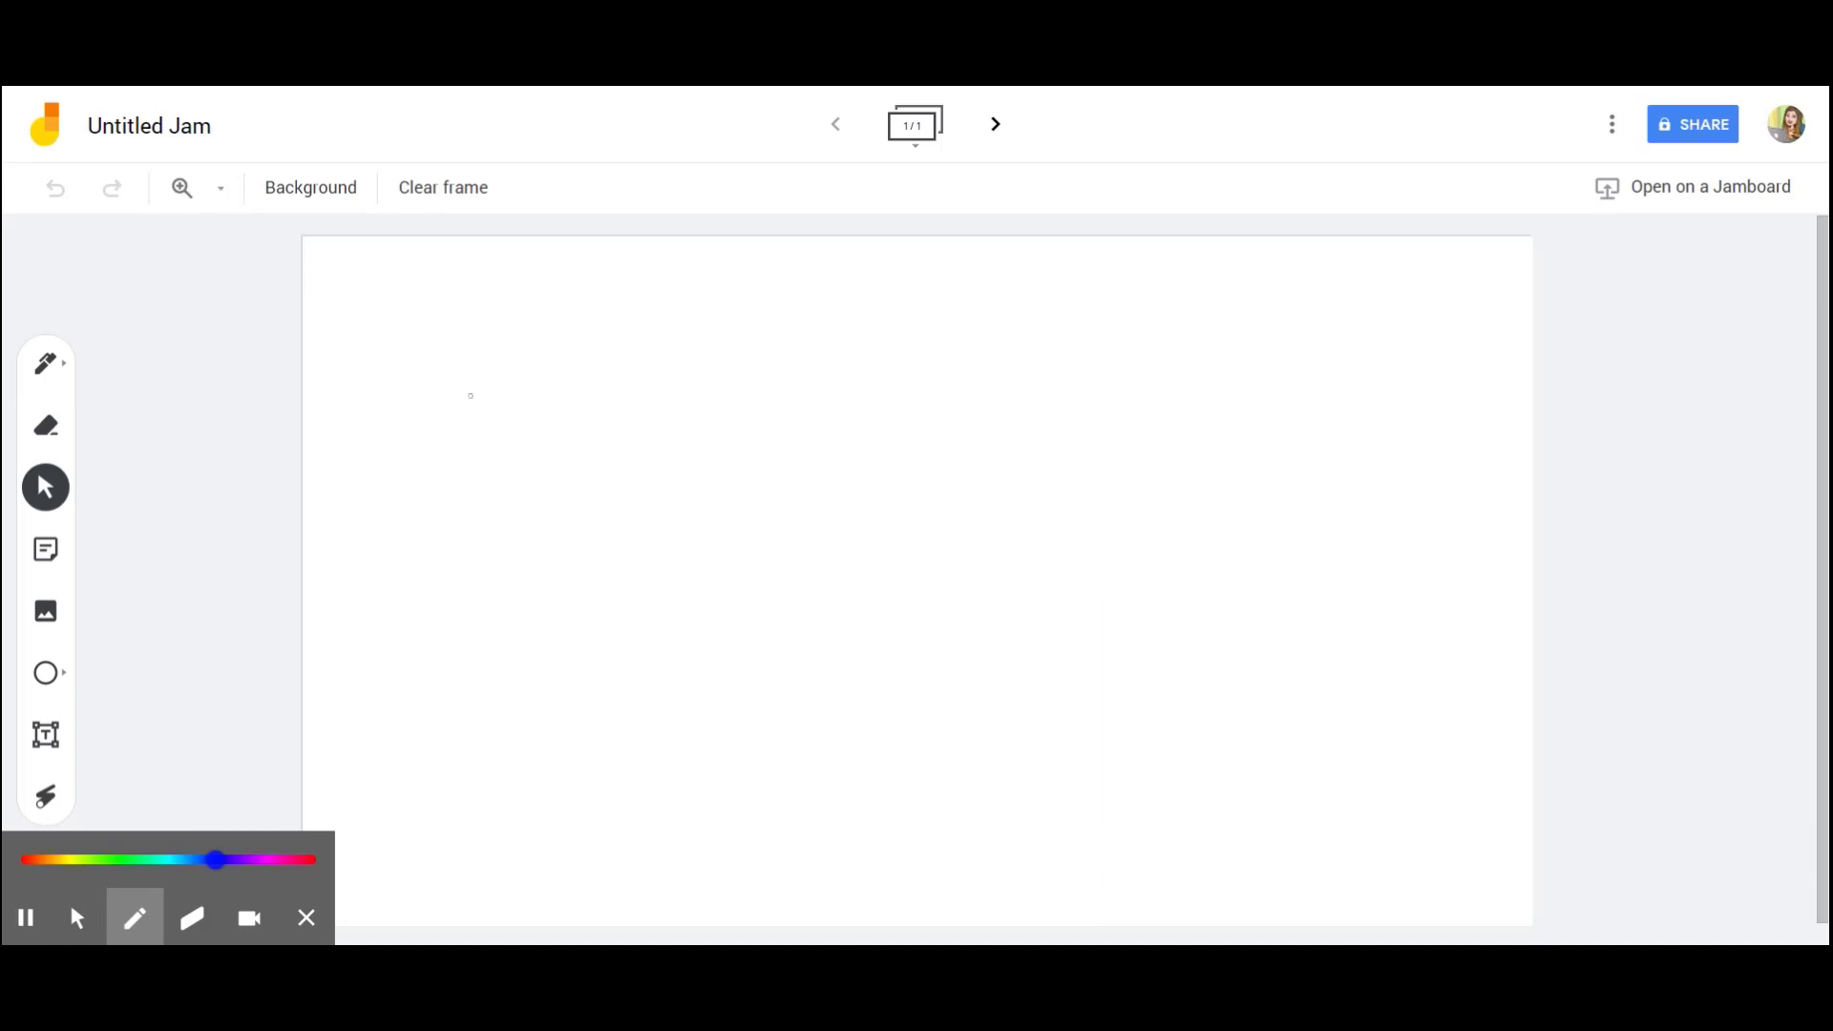
pyautogui.moveTo(460, 358)
pyautogui.mouseDown()
pyautogui.moveTo(502, 499)
pyautogui.moveTo(493, 342)
pyautogui.moveTo(523, 417)
pyautogui.moveTo(665, 525)
pyautogui.moveTo(789, 470)
pyautogui.moveTo(857, 521)
pyautogui.moveTo(871, 435)
pyautogui.mouseUp()
pyautogui.moveTo(895, 472)
pyautogui.mouseDown()
pyautogui.moveTo(912, 412)
pyautogui.moveTo(946, 472)
pyautogui.mouseUp()
pyautogui.moveTo(931, 315); pyautogui.dragTo(957, 425)
pyautogui.click(972, 481)
pyautogui.moveTo(550, 699); pyautogui.dragTo(1070, 501)
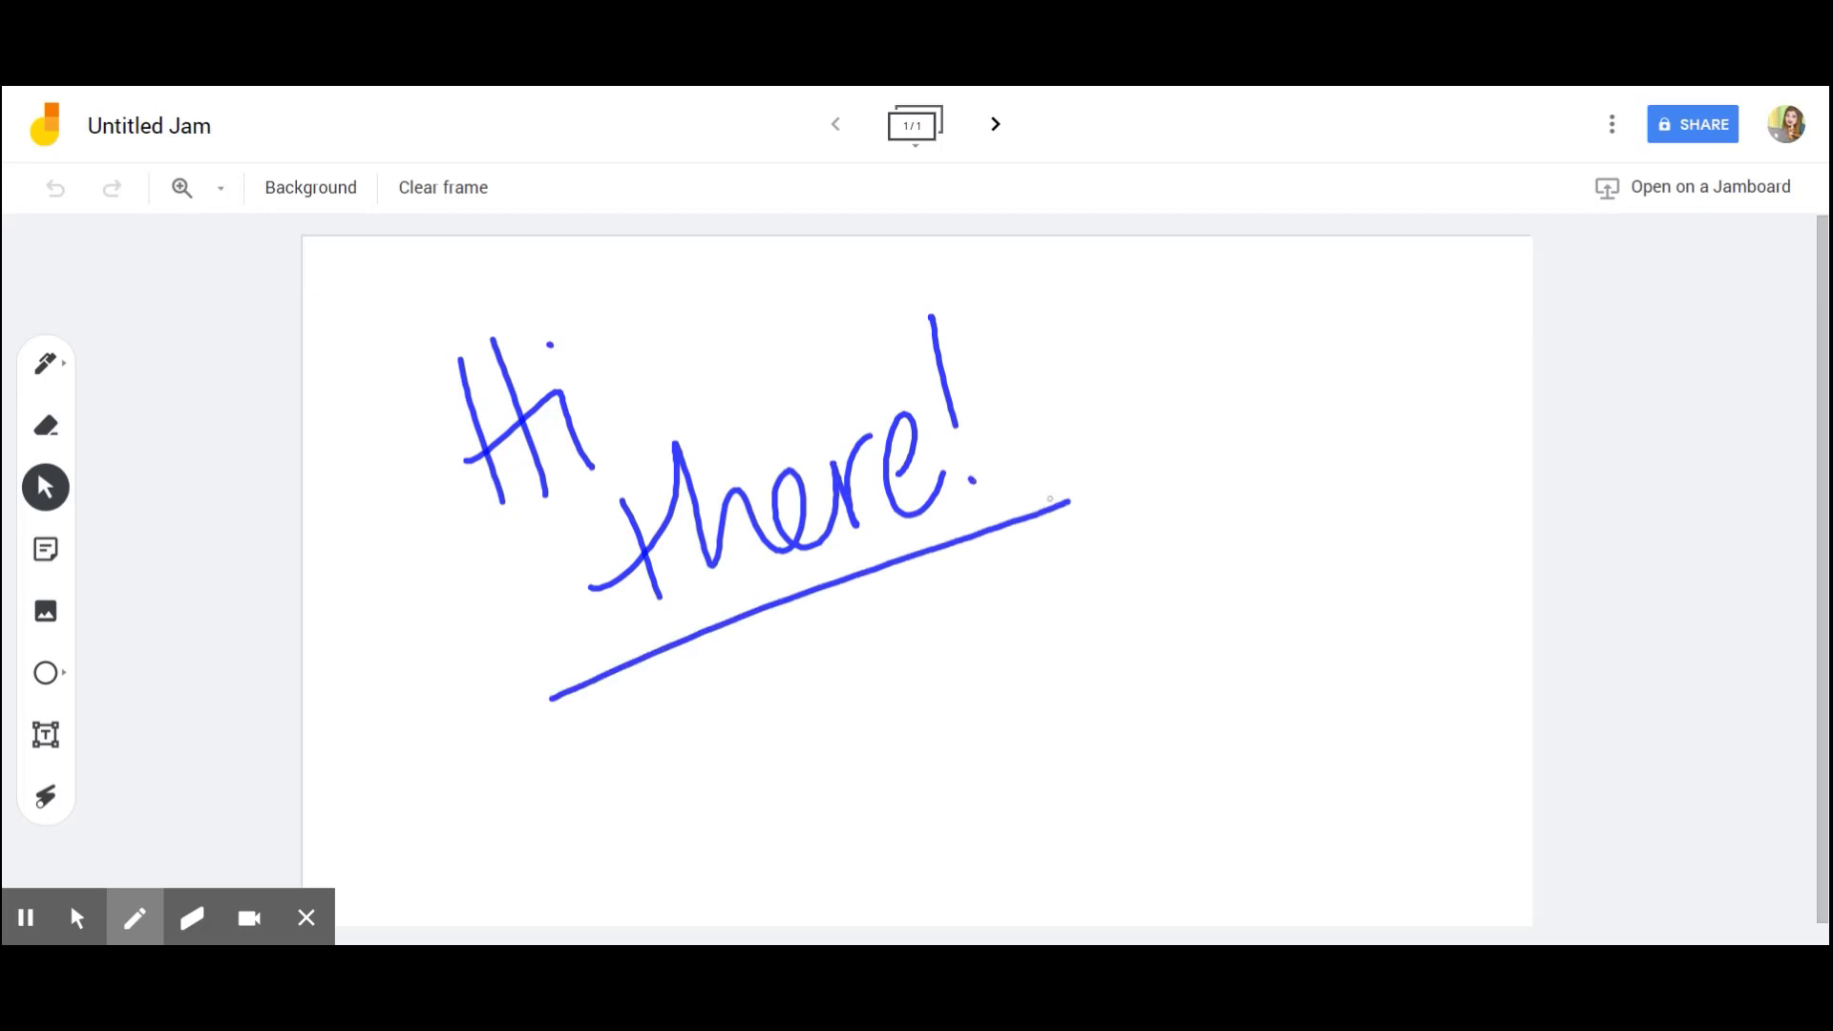
# Step: Clear all the recorder's pen annotations from the screen and return to the mouse pointer
pyautogui.click(192, 919)
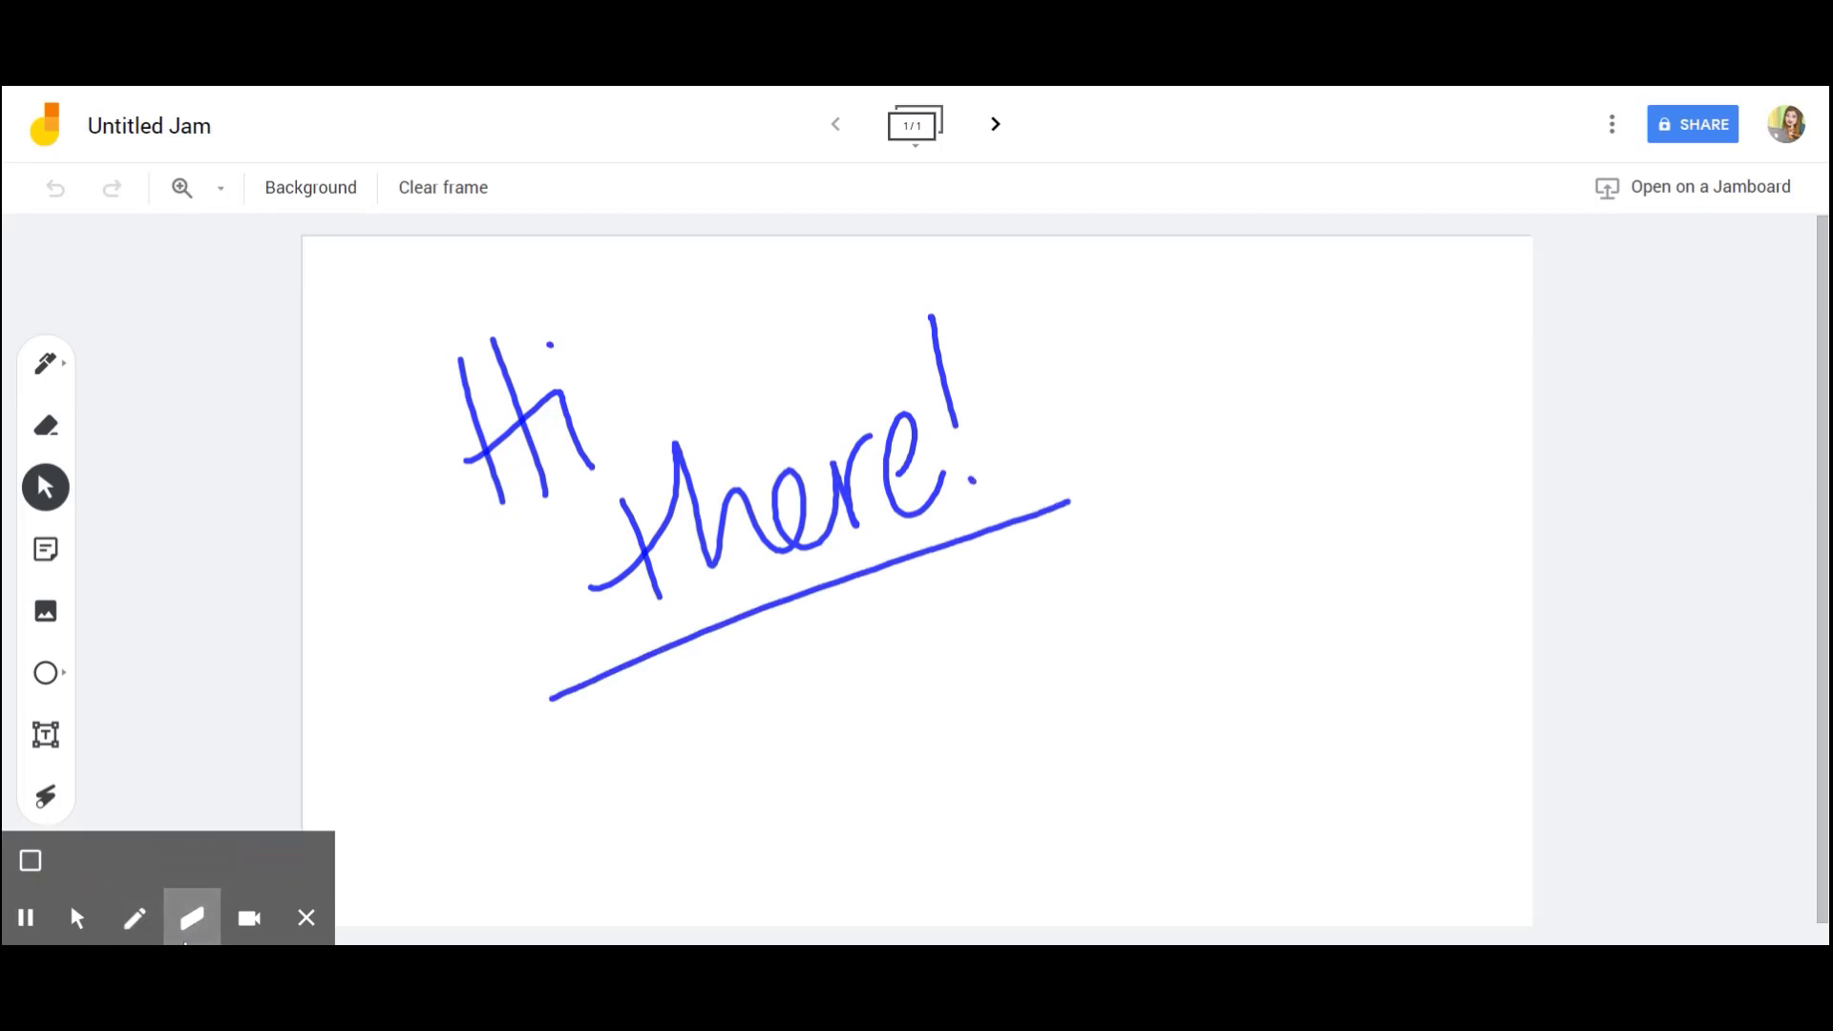
pyautogui.click(34, 862)
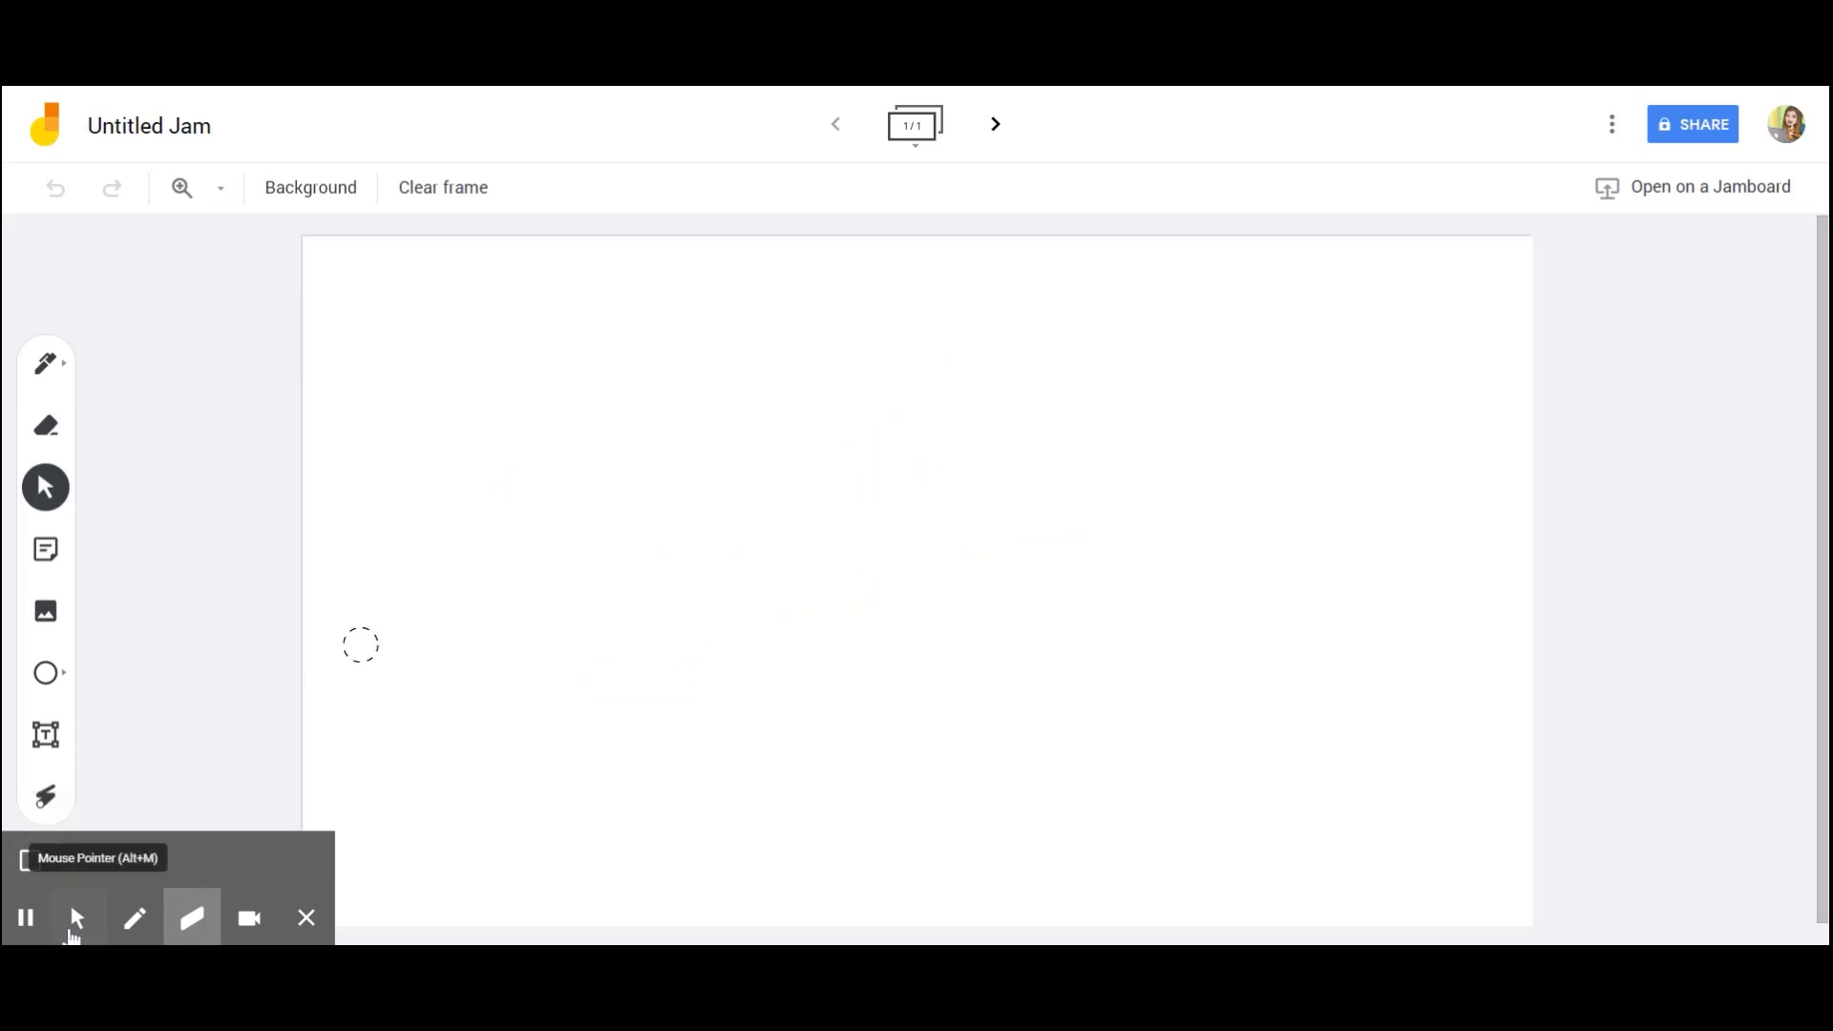
pyautogui.click(65, 936)
# Step: Draw a long looping line across the Jamboard frame with Jamboard's own marker in teal blue
pyautogui.click(49, 371)
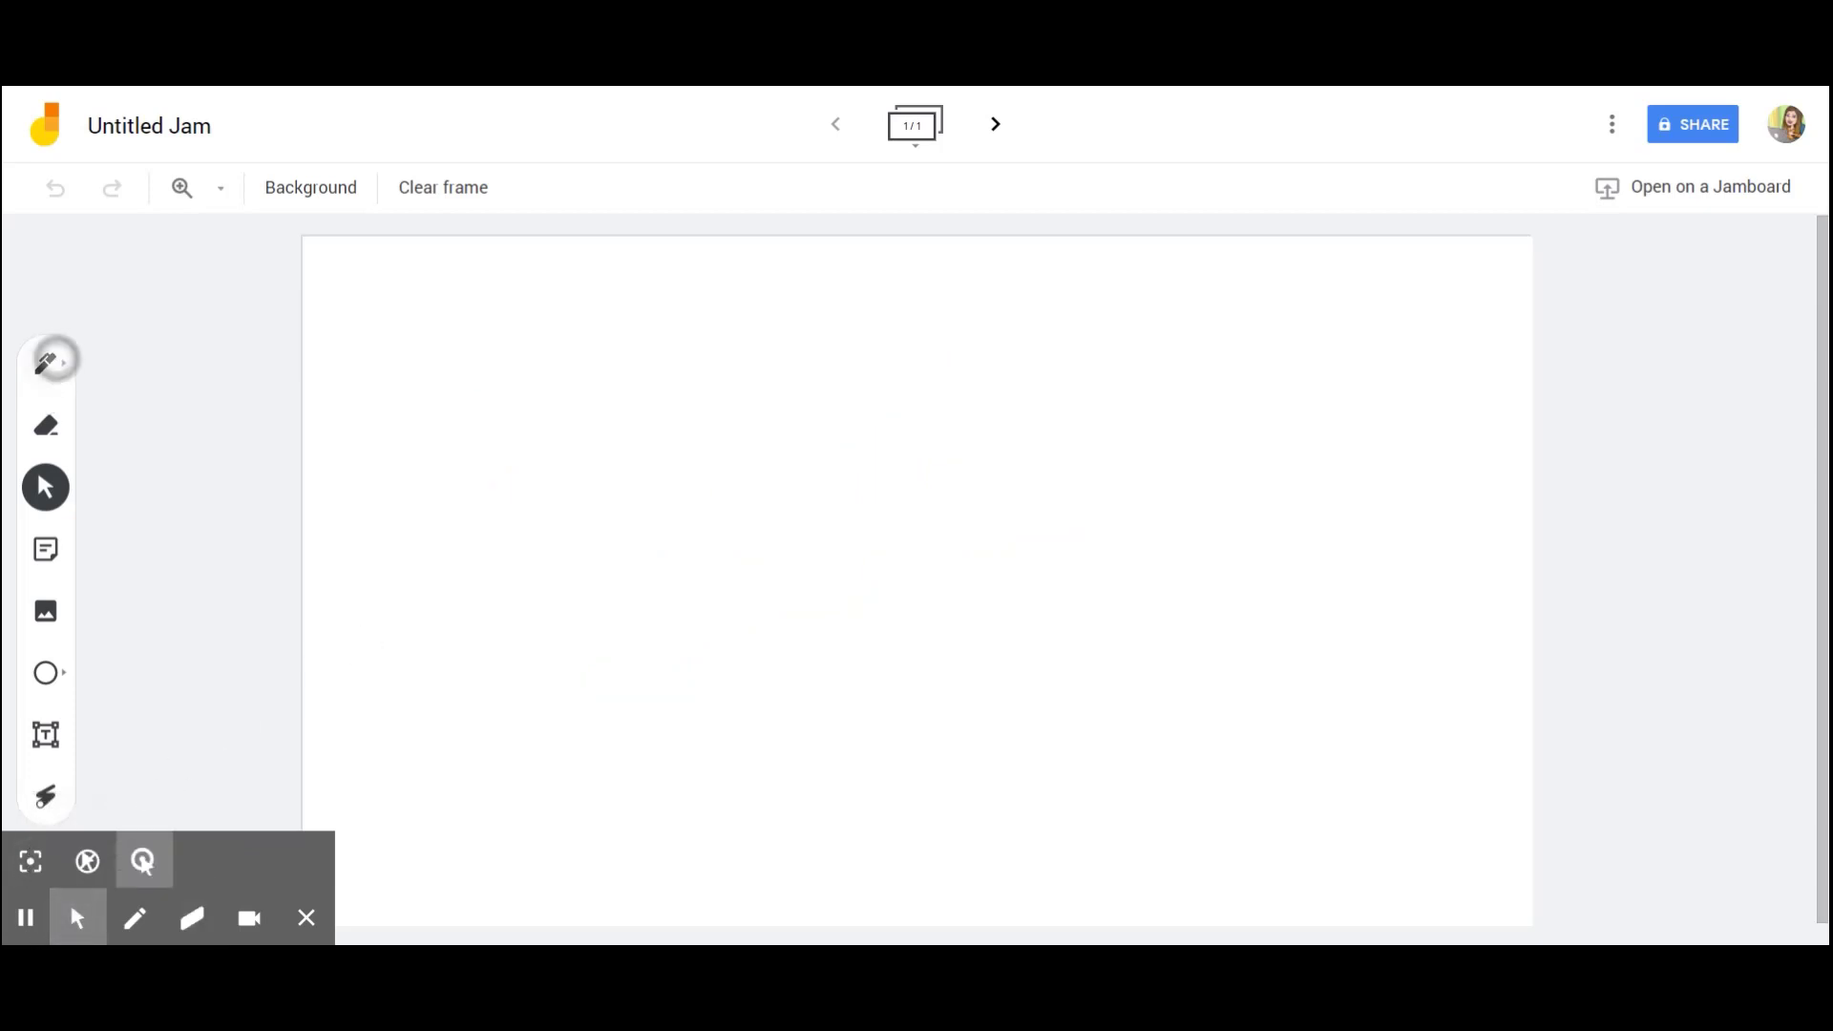
pyautogui.click(55, 377)
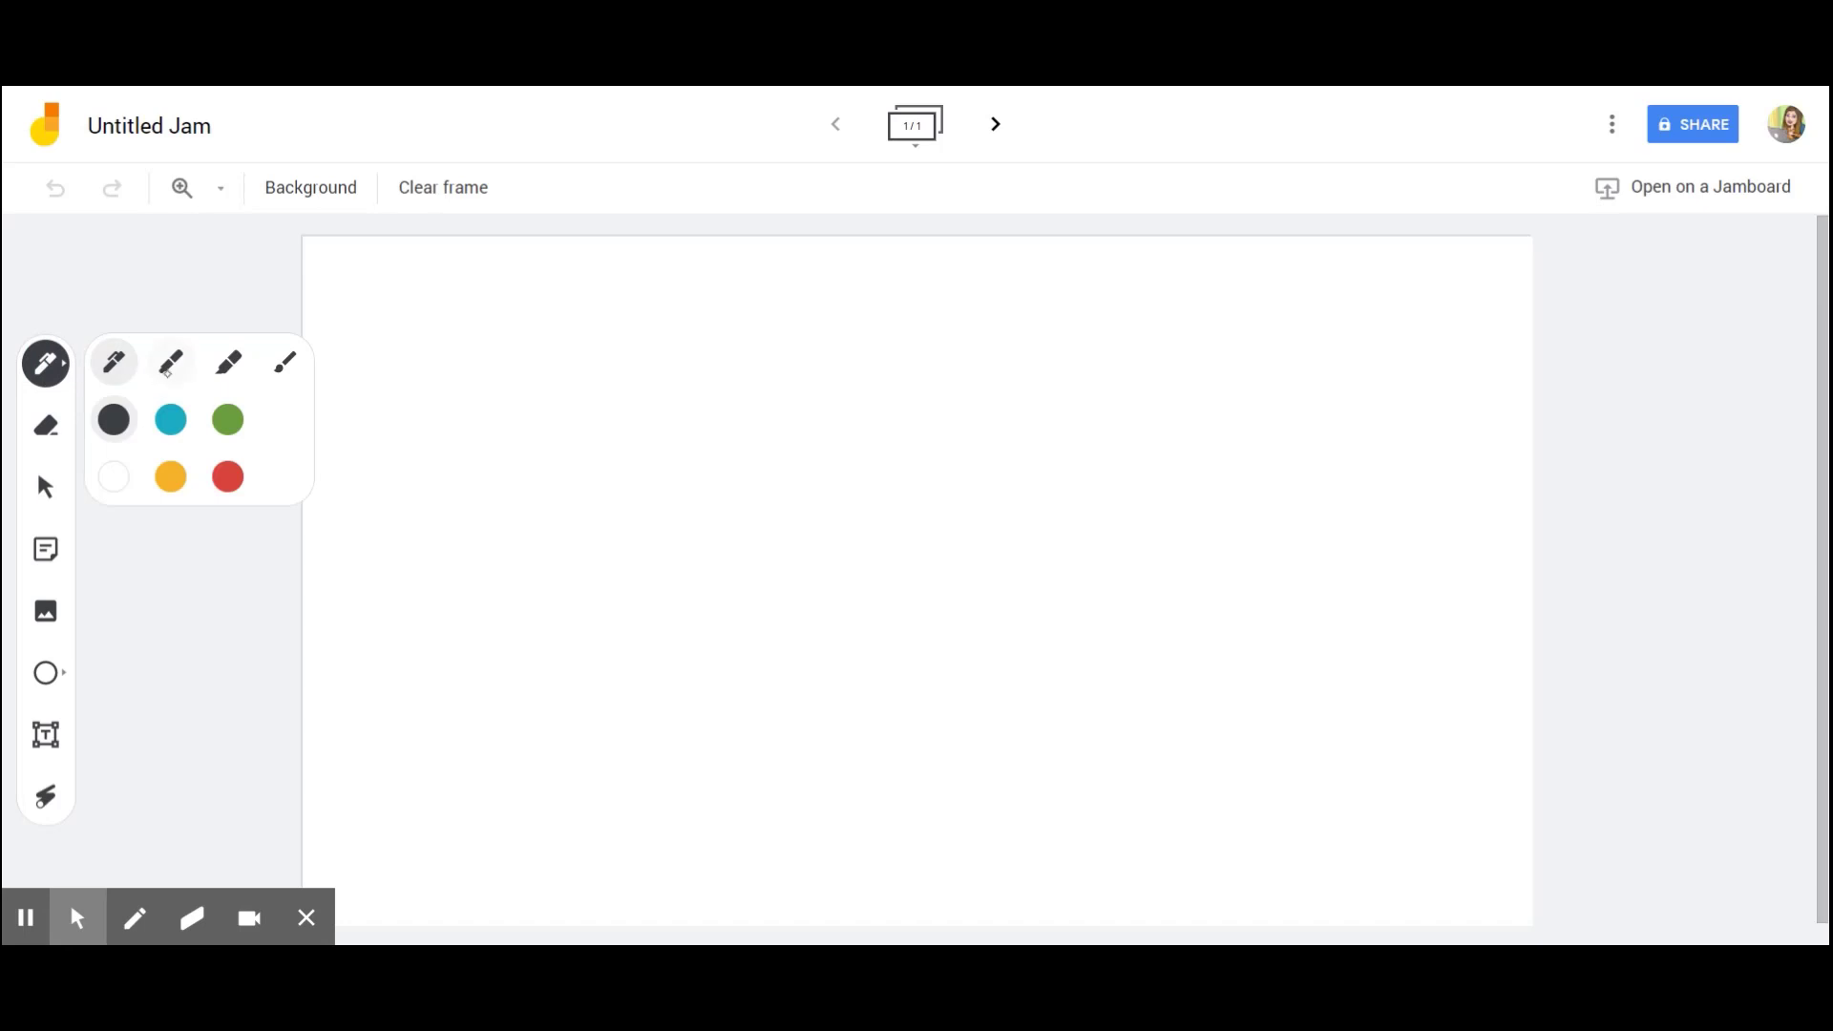
pyautogui.click(167, 372)
pyautogui.click(170, 422)
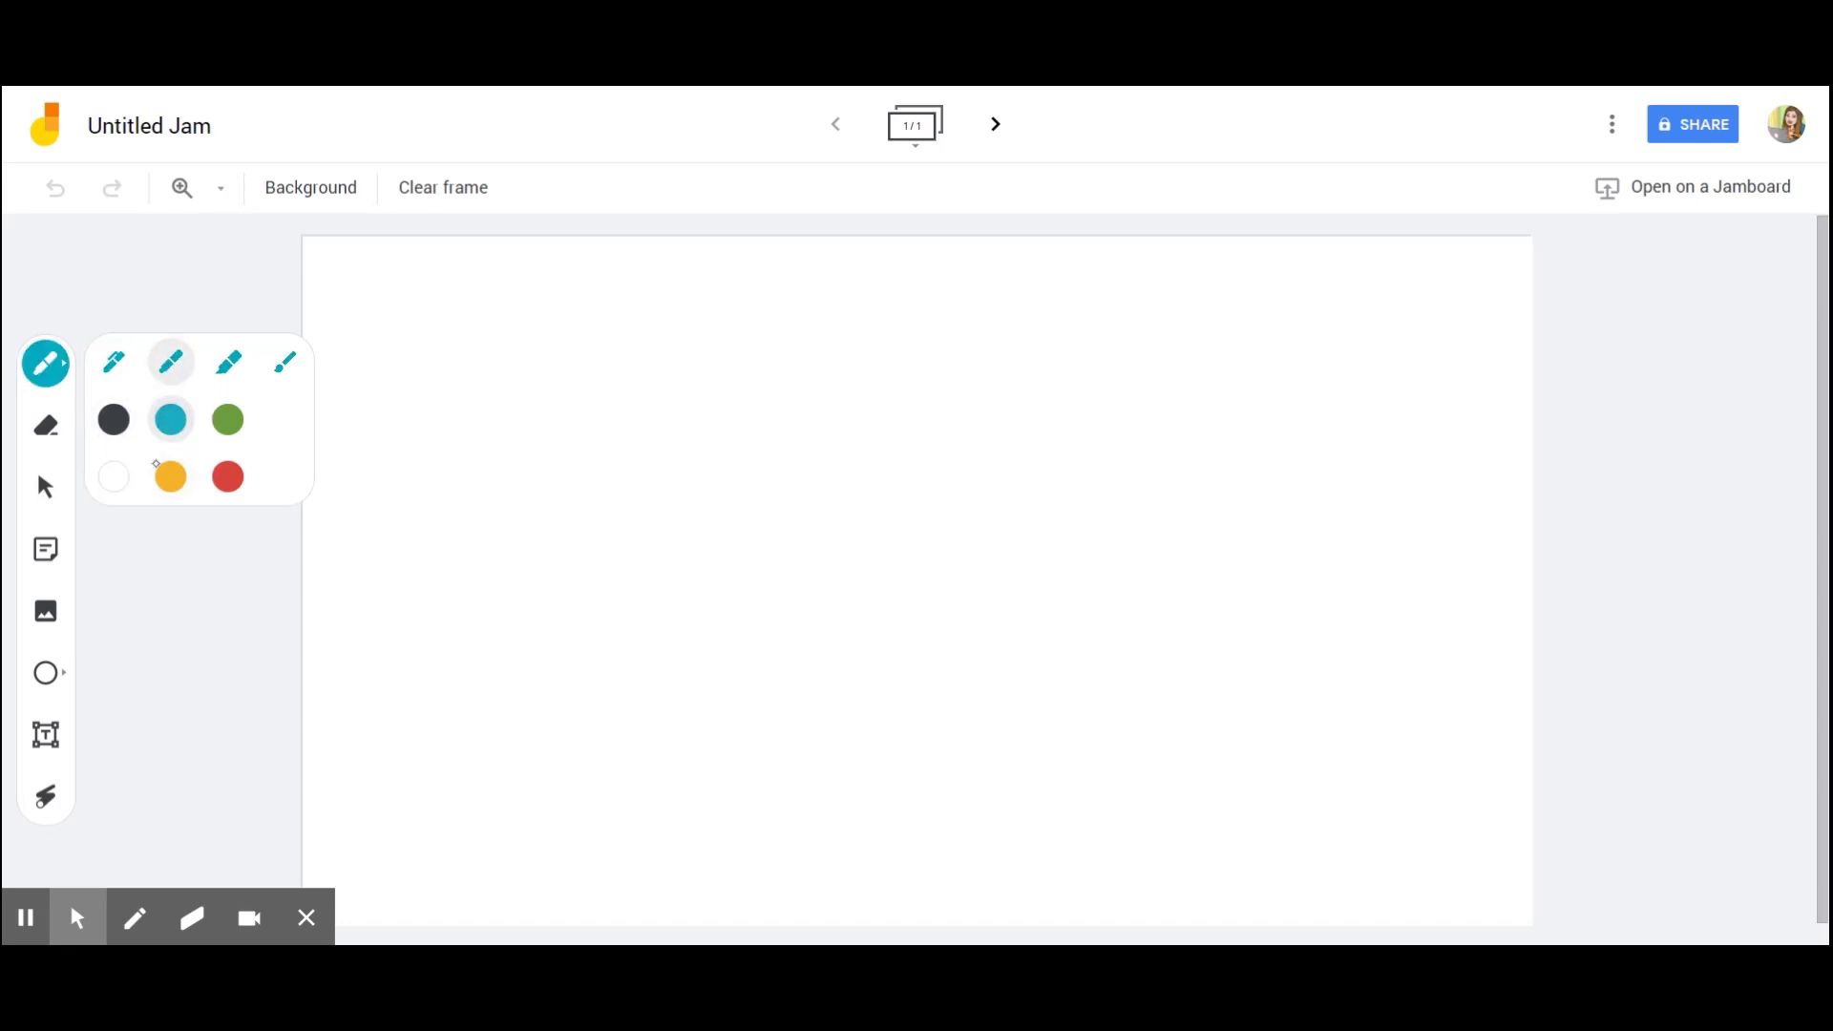
pyautogui.moveTo(601, 383)
pyautogui.mouseDown()
pyautogui.moveTo(598, 426)
pyautogui.moveTo(693, 421)
pyautogui.moveTo(785, 574)
pyautogui.moveTo(907, 458)
pyautogui.moveTo(918, 596)
pyautogui.moveTo(1140, 523)
pyautogui.moveTo(1090, 479)
pyautogui.moveTo(1232, 742)
pyautogui.moveTo(1308, 535)
pyautogui.mouseUp()
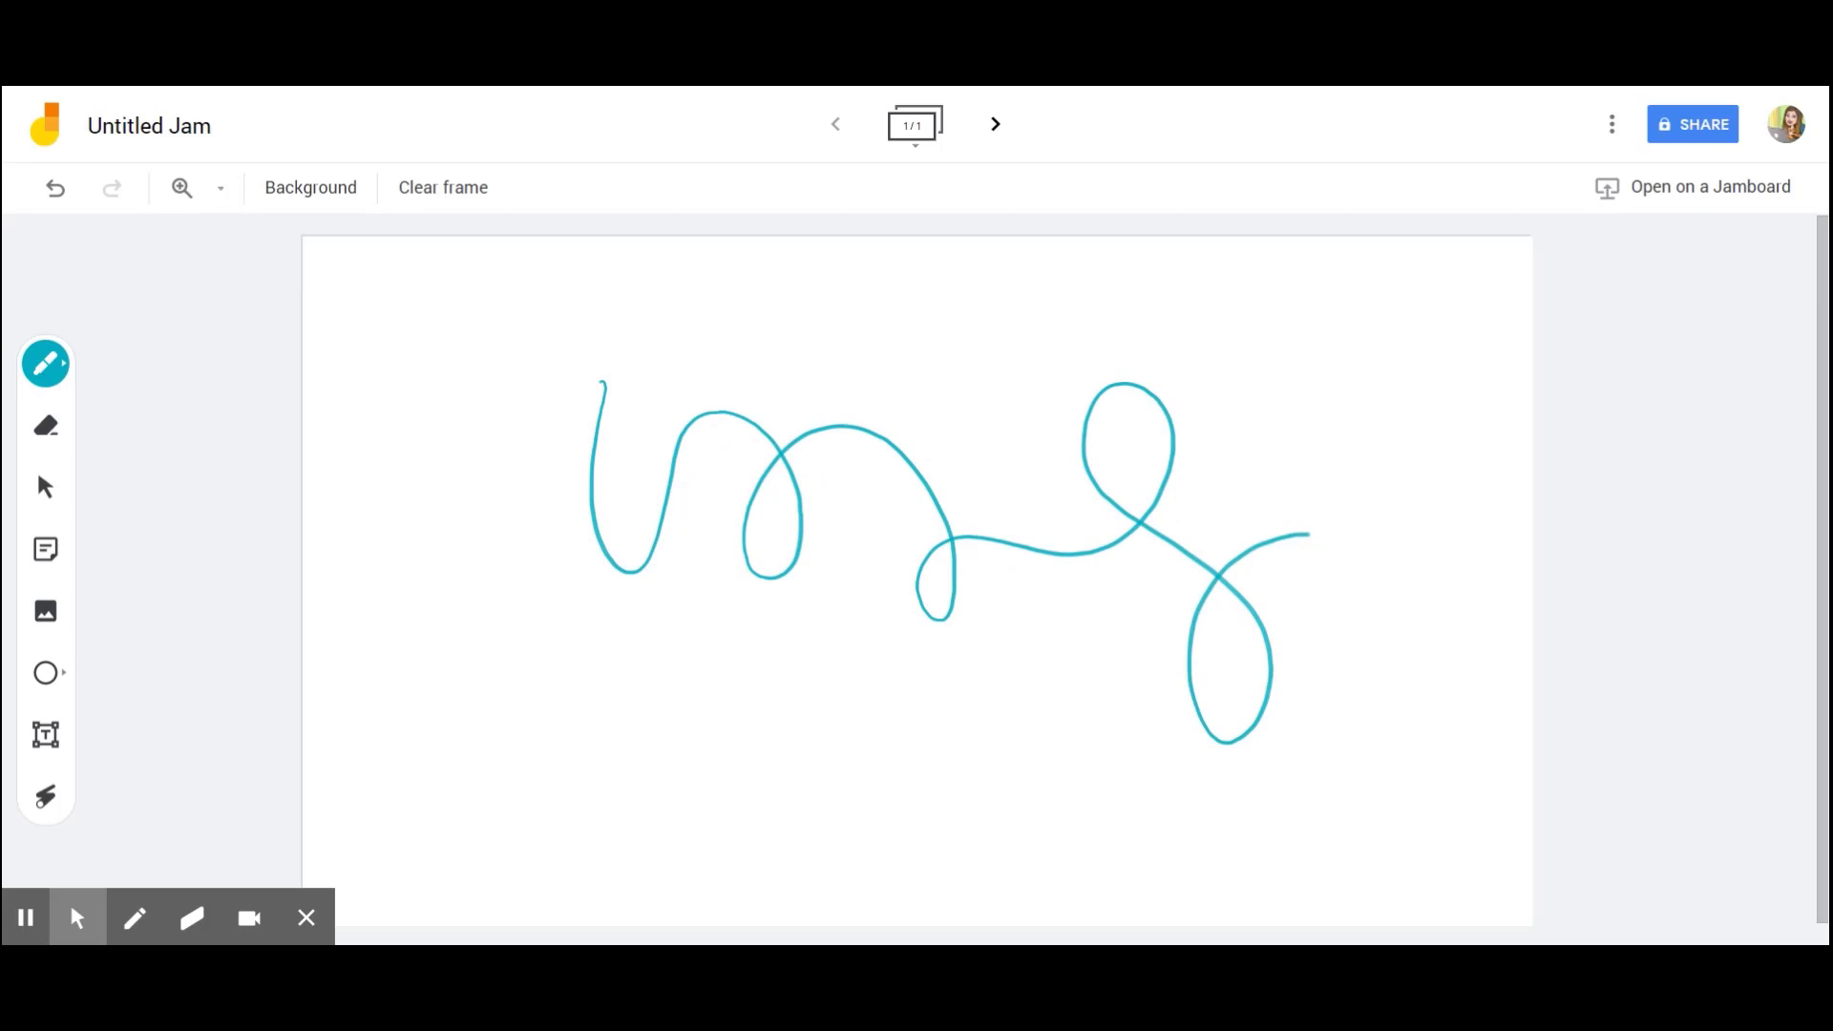
# Step: Open the Sketchpad from the Windows Ink Workspace and clear the existing "27 + 52" sketch
pyautogui.click(1475, 910)
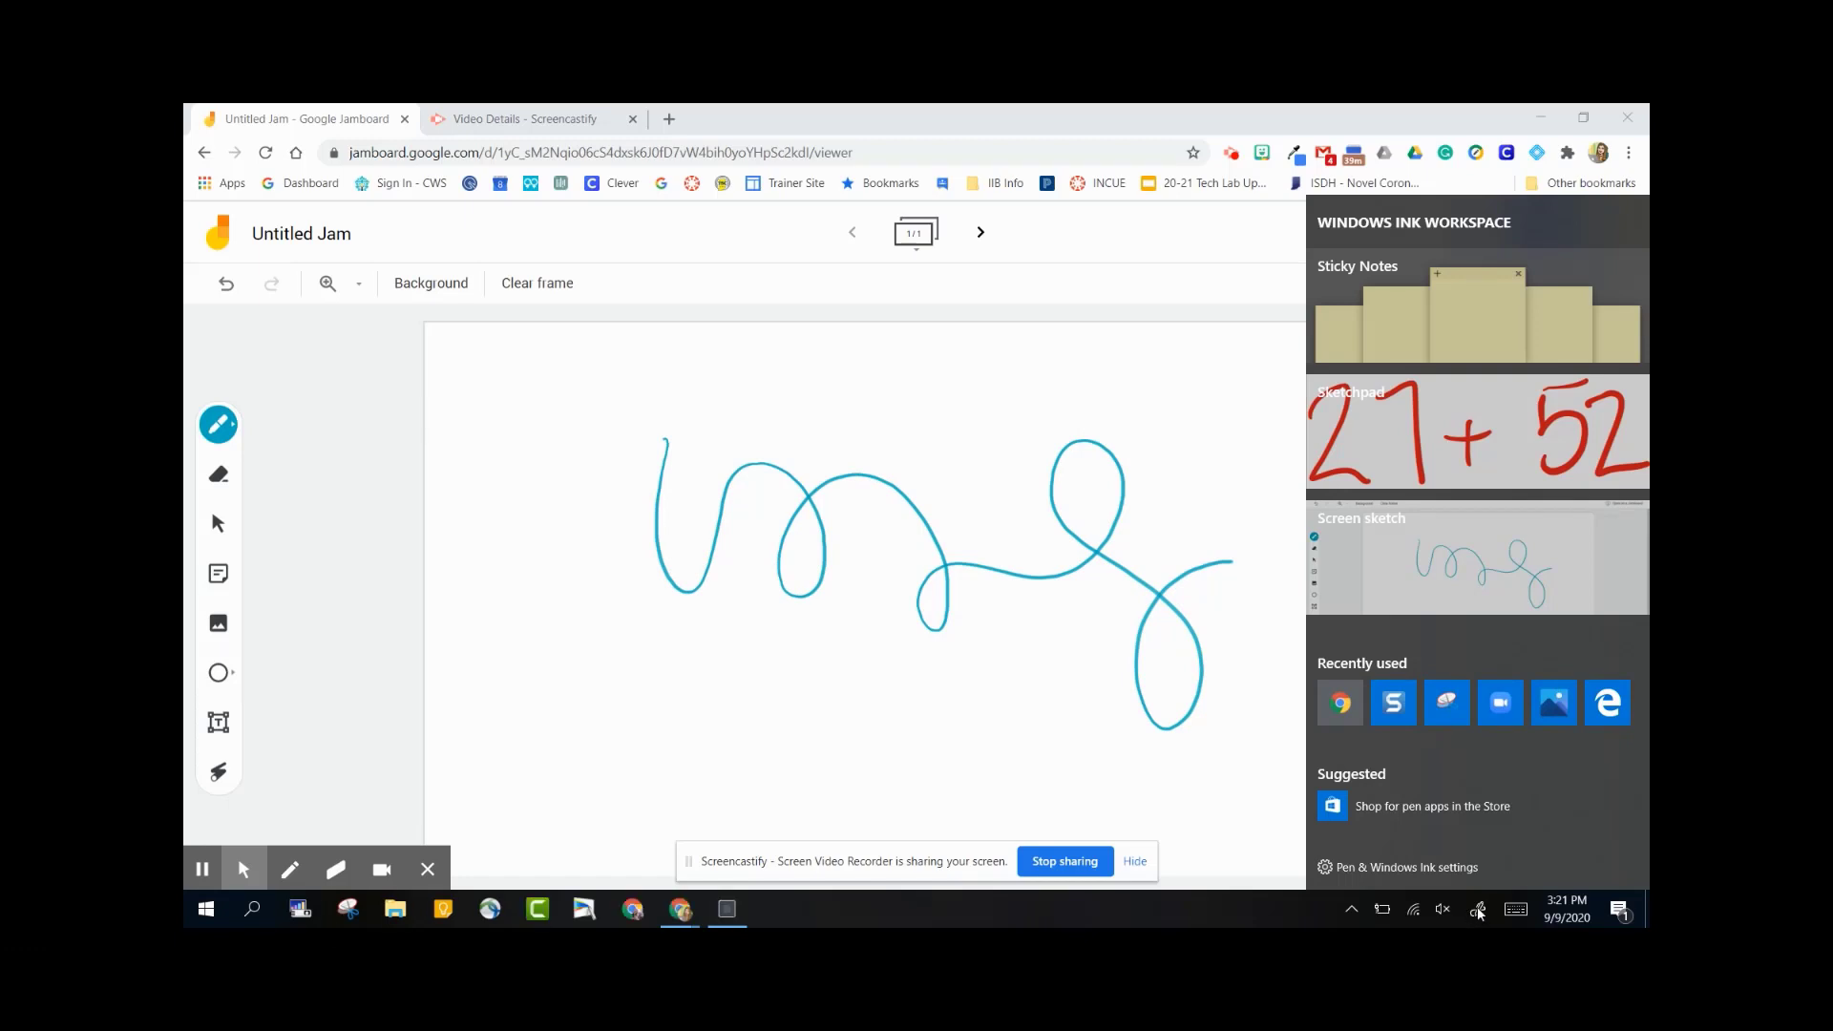
pyautogui.click(1454, 430)
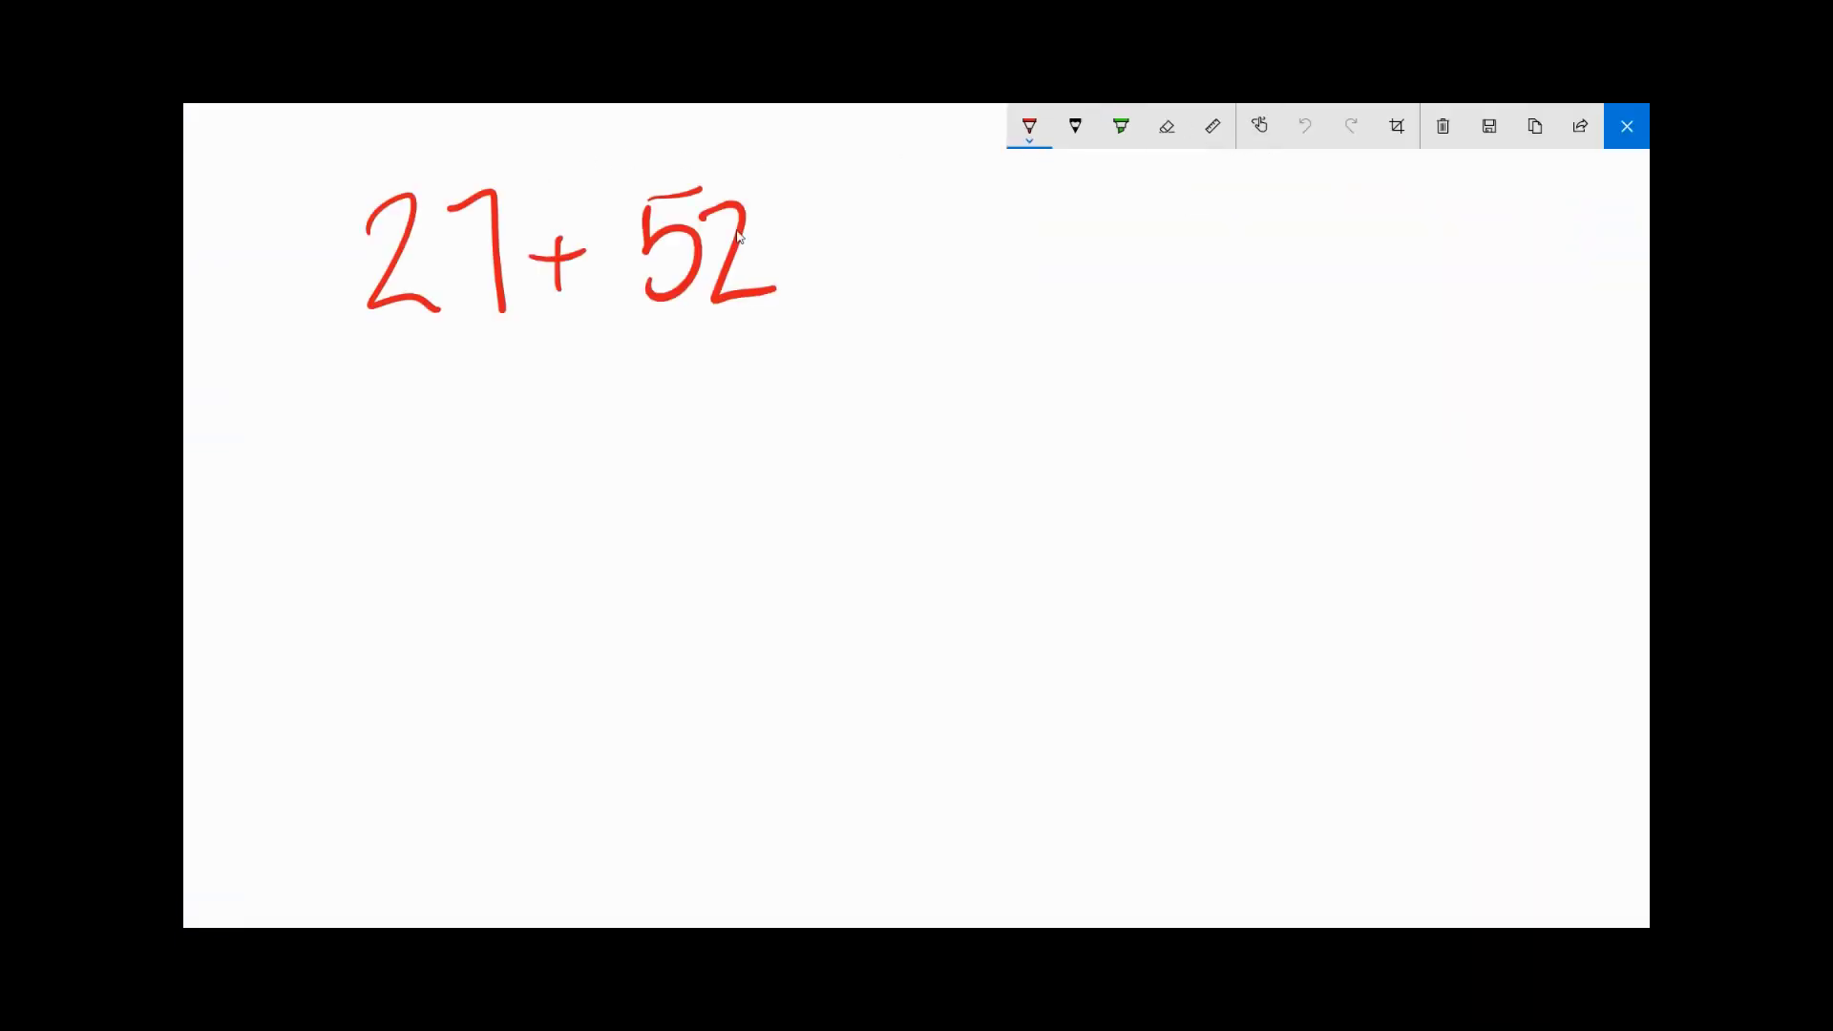
pyautogui.click(1446, 134)
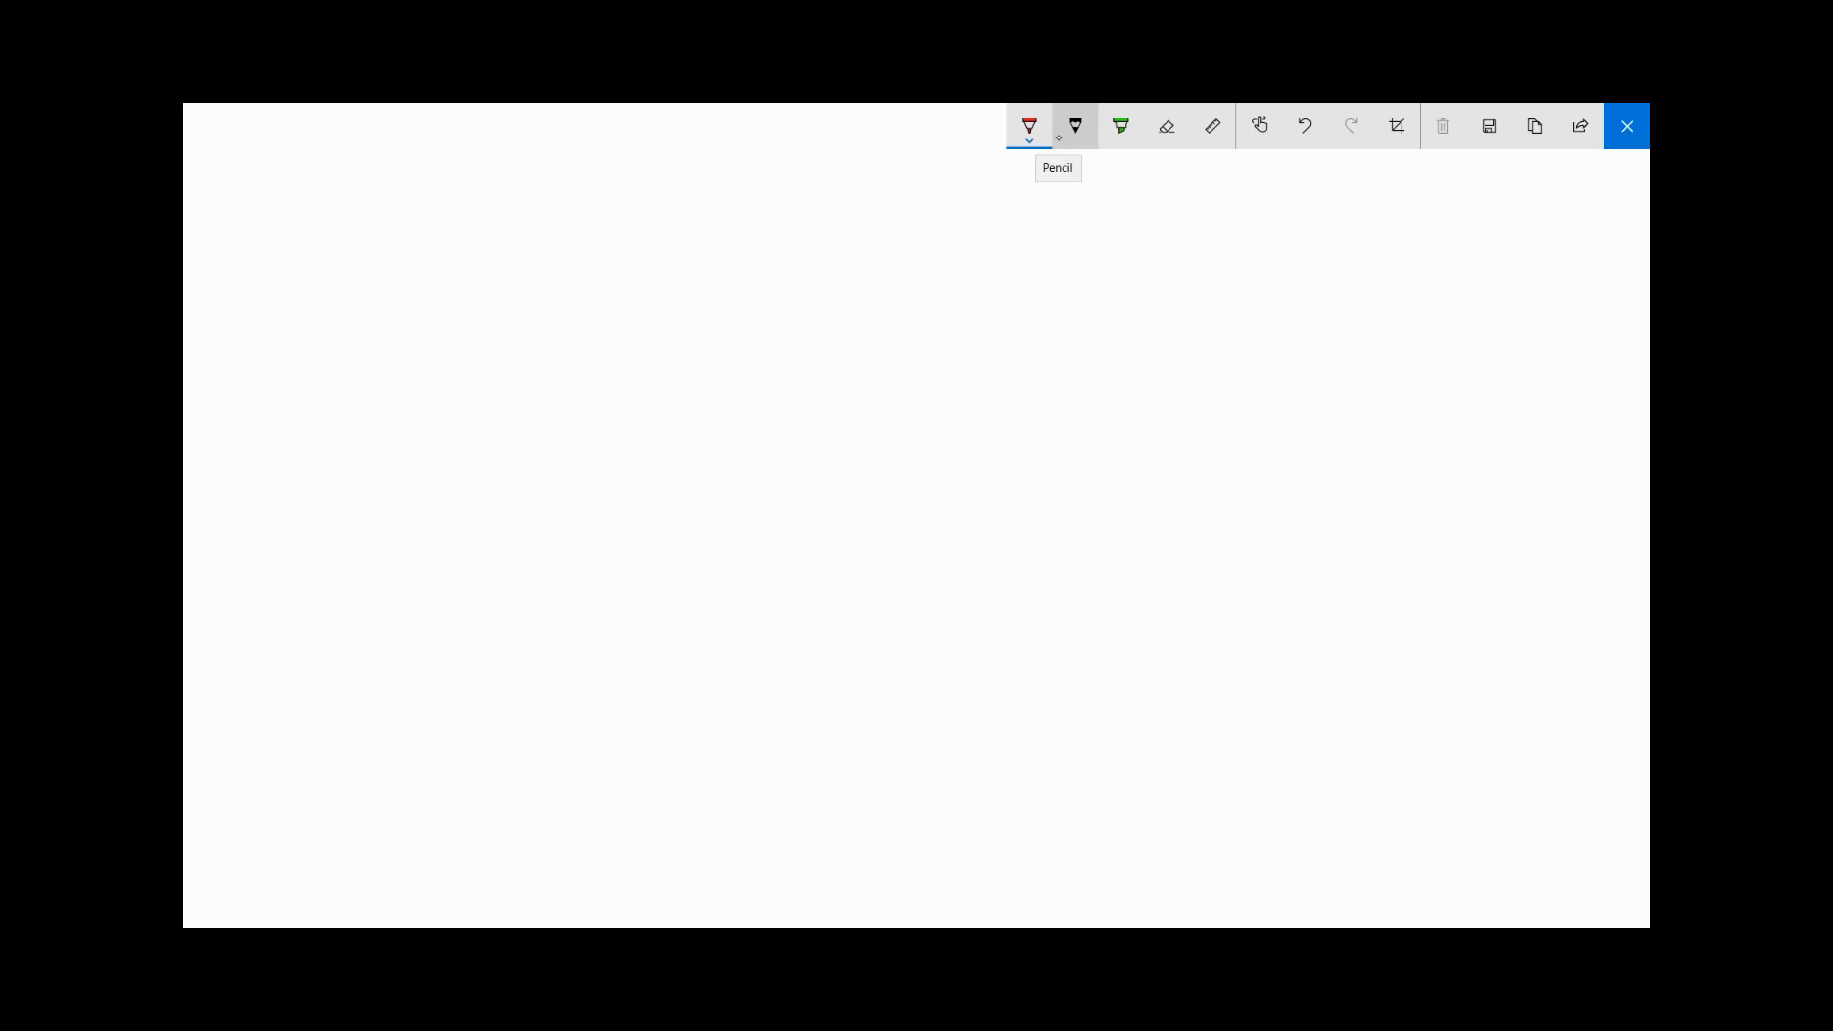
# Step: Draw a smiley face with two line eyes and a curved mouth in red pen on the blank sketchpad
pyautogui.moveTo(488, 349); pyautogui.dragTo(510, 444)
pyautogui.moveTo(519, 311); pyautogui.dragTo(552, 451)
pyautogui.moveTo(418, 484); pyautogui.dragTo(638, 436)
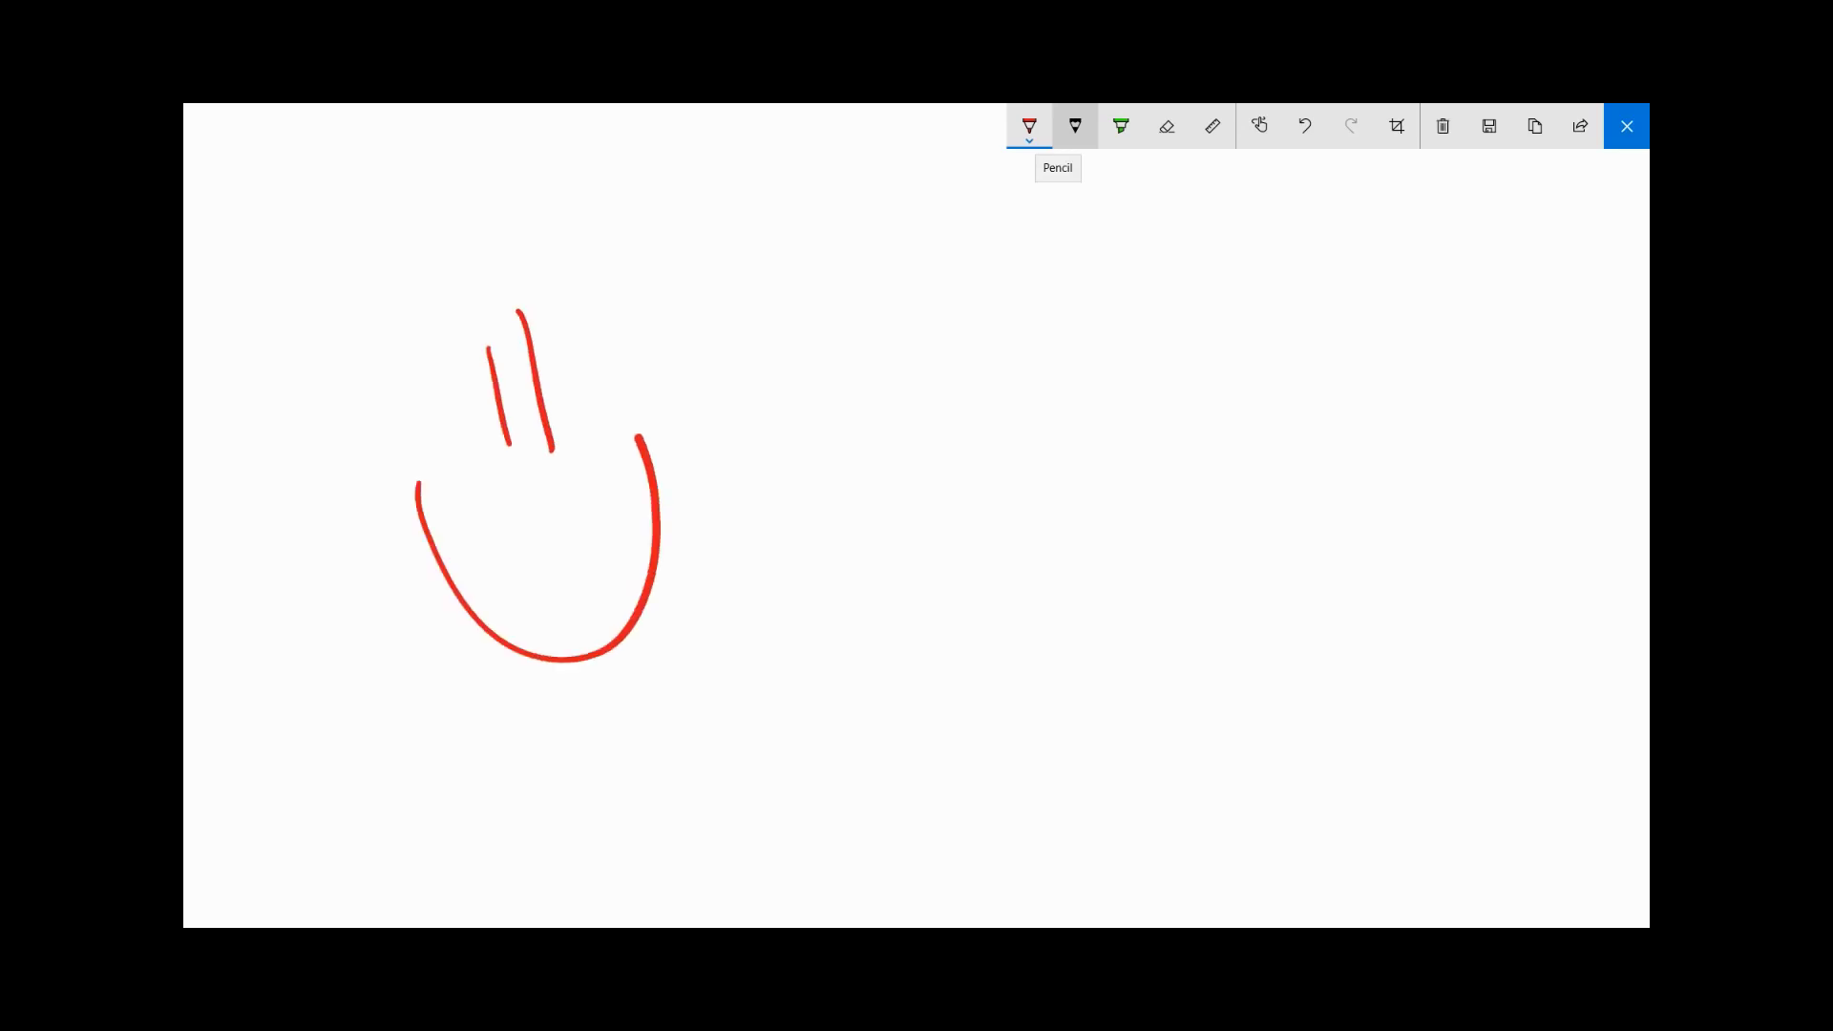